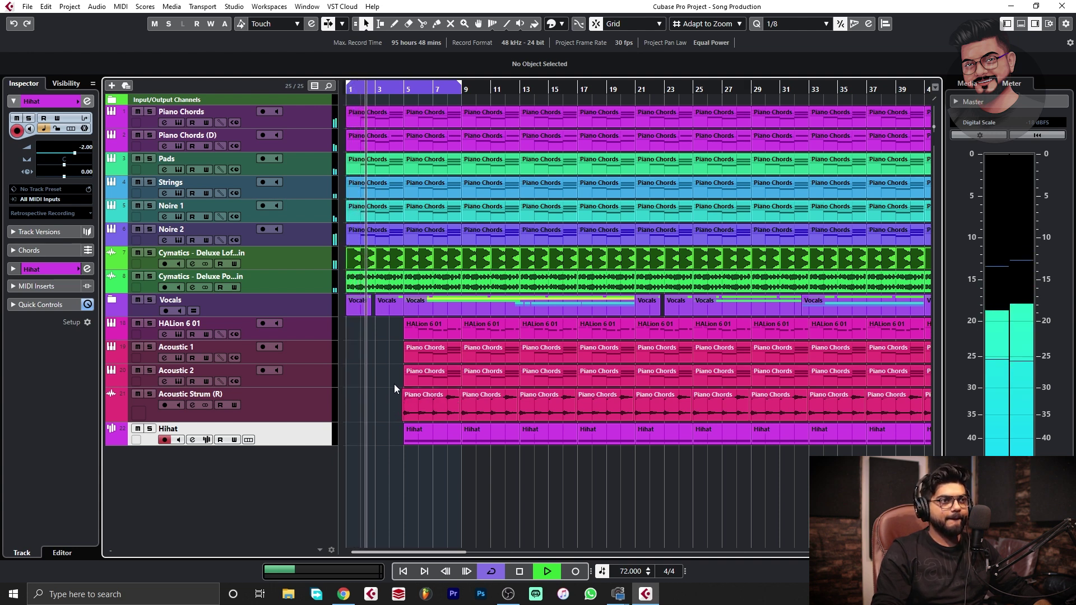
# Step: Set the HALion 6 01 track's volume to -6.00, listen to the mix and stop playback
pyautogui.click(227, 329)
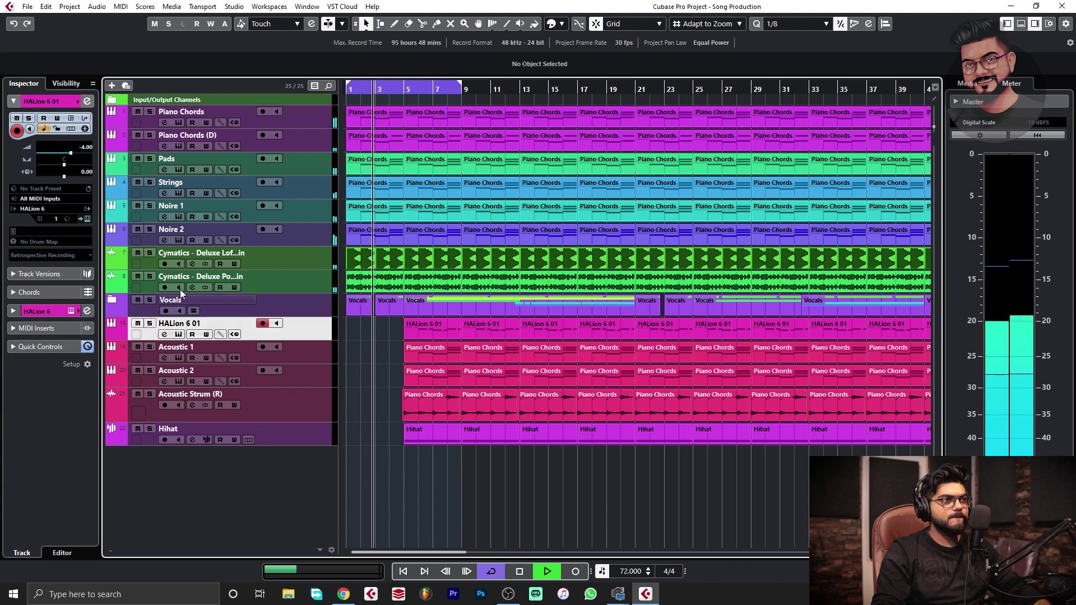
pyautogui.scroll(-3, 84, 154)
pyautogui.click(88, 152)
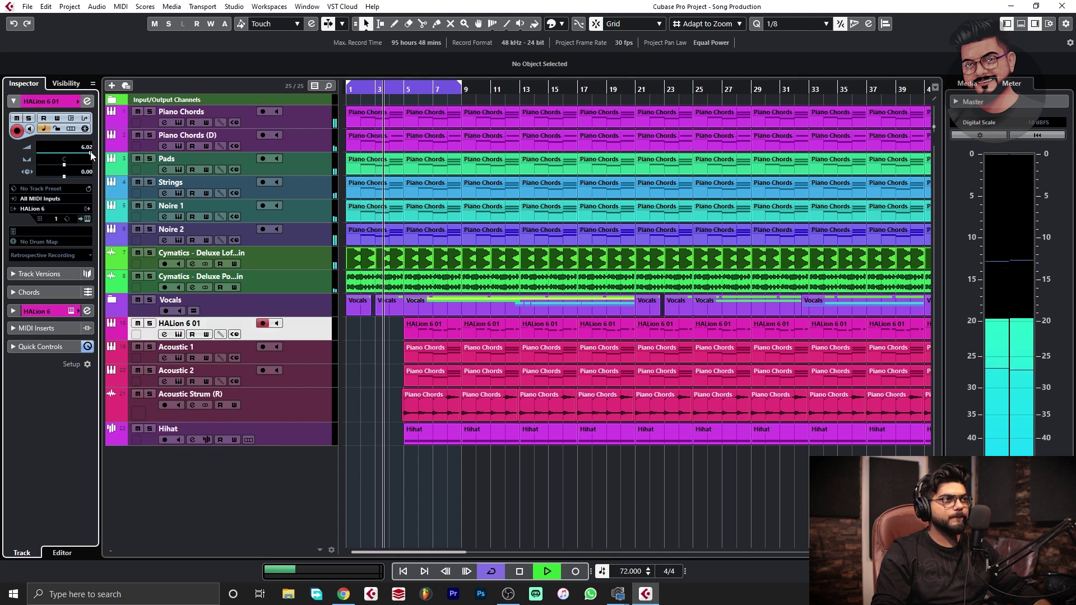
pyautogui.doubleClick(86, 147)
pyautogui.write('-5')
pyautogui.press('Return')
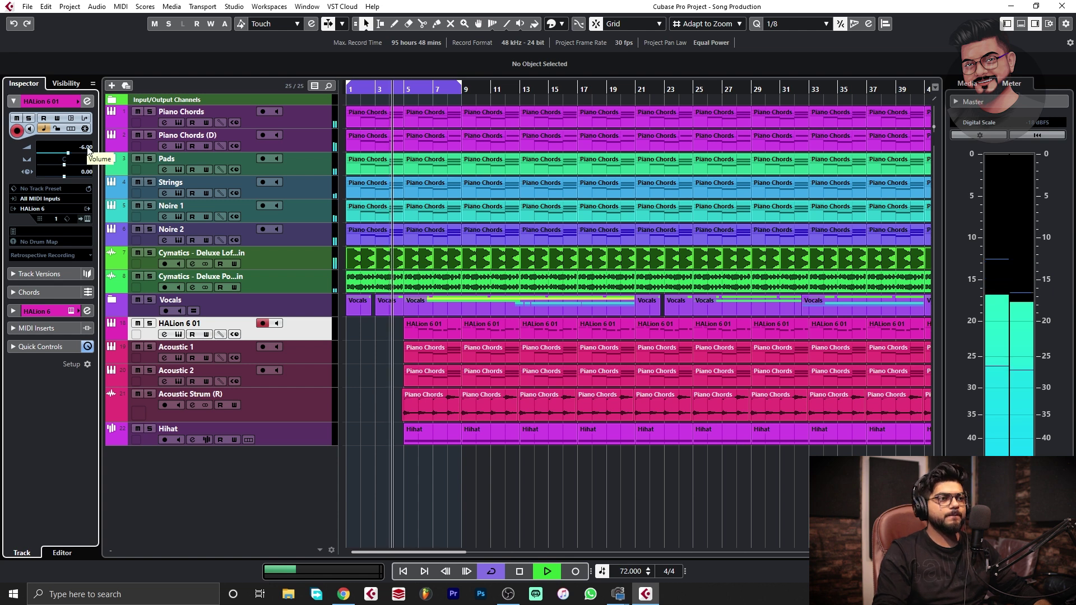
pyautogui.click(356, 336)
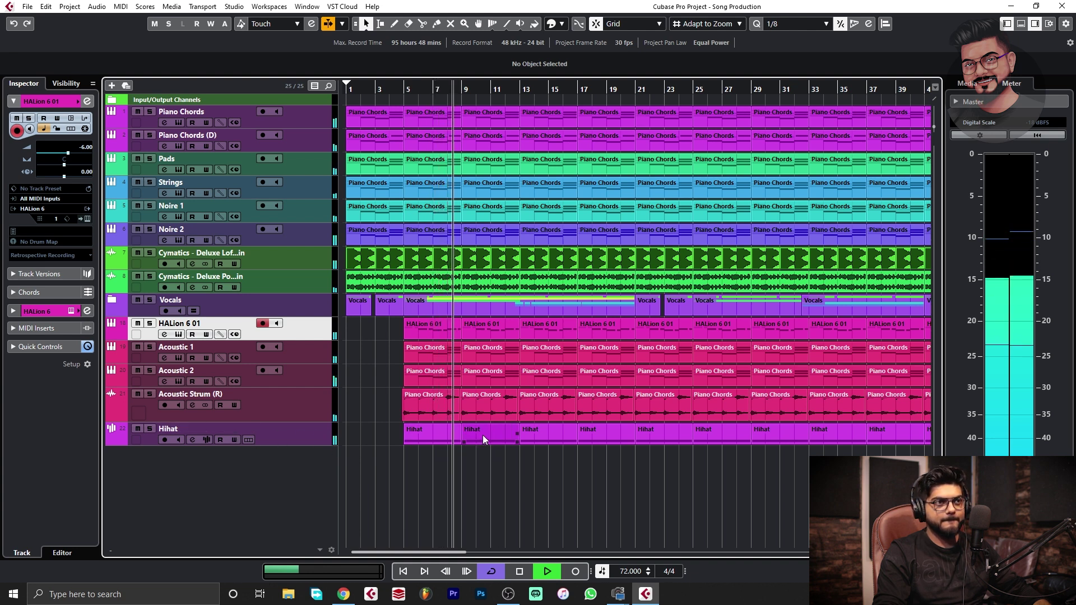
pyautogui.press('space')
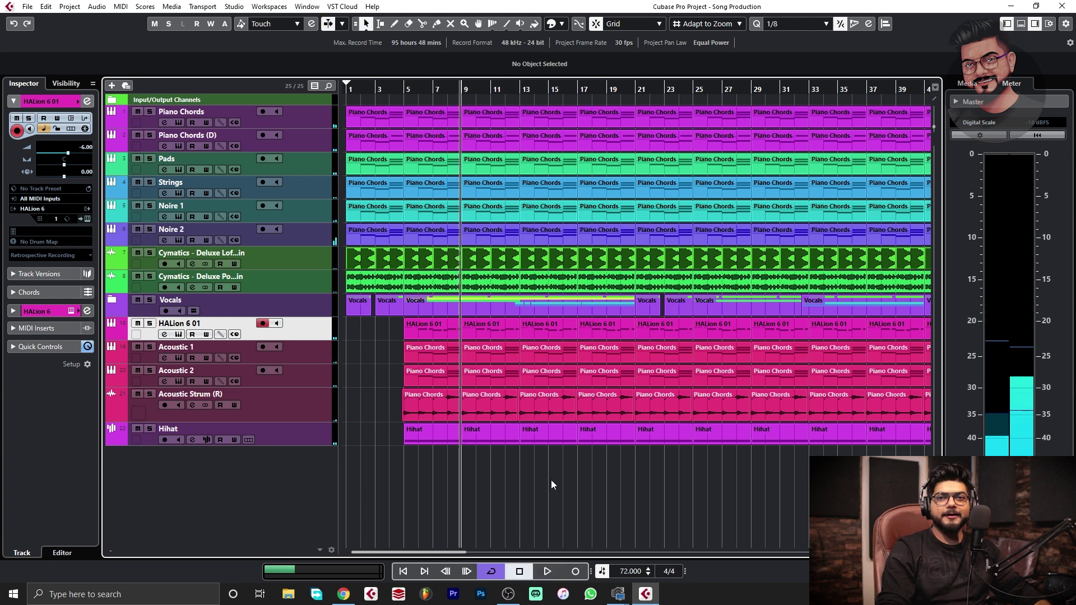
# Step: Expand the Vocals folder track, examine the arrangement of the Vocal 1 to Vocal 4 clips, and collapse the folder
pyautogui.click(111, 299)
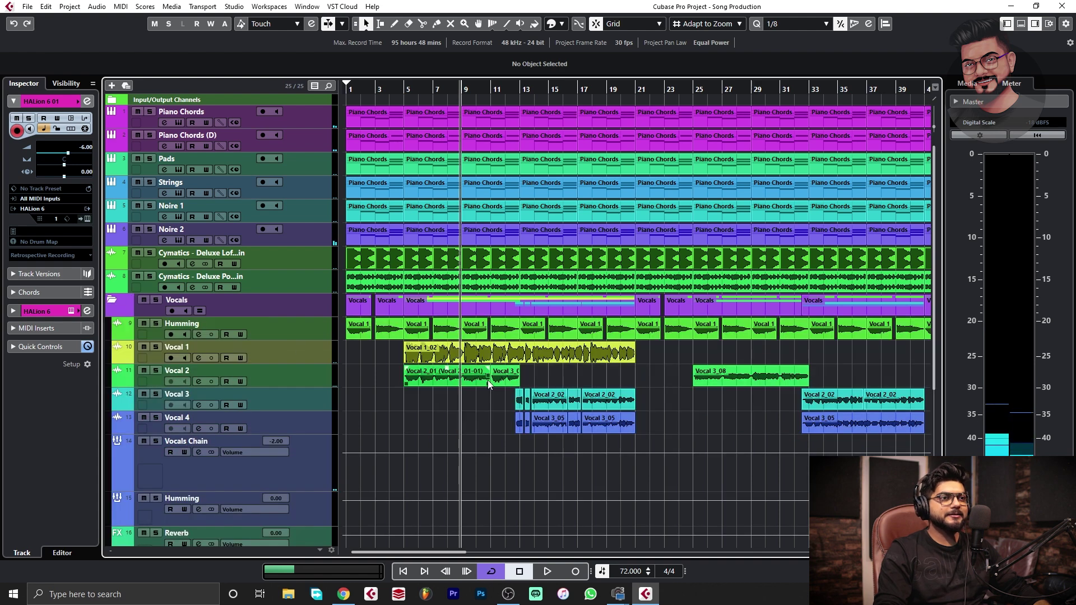
pyautogui.press('g')
pyautogui.moveTo(875, 378); pyautogui.dragTo(415, 424)
pyautogui.click(537, 371)
pyautogui.click(535, 357)
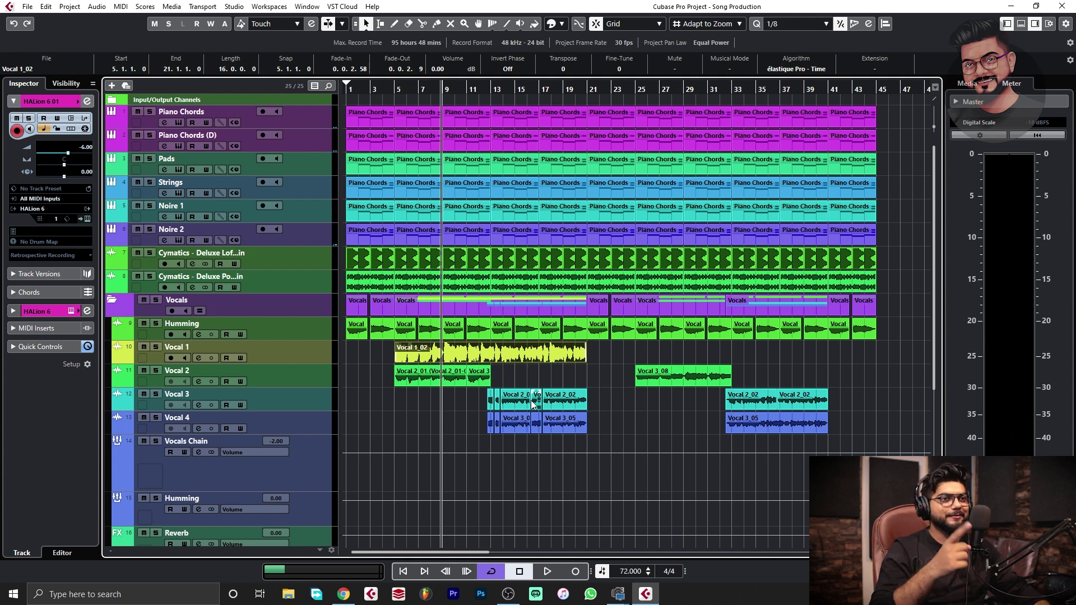
pyautogui.click(427, 450)
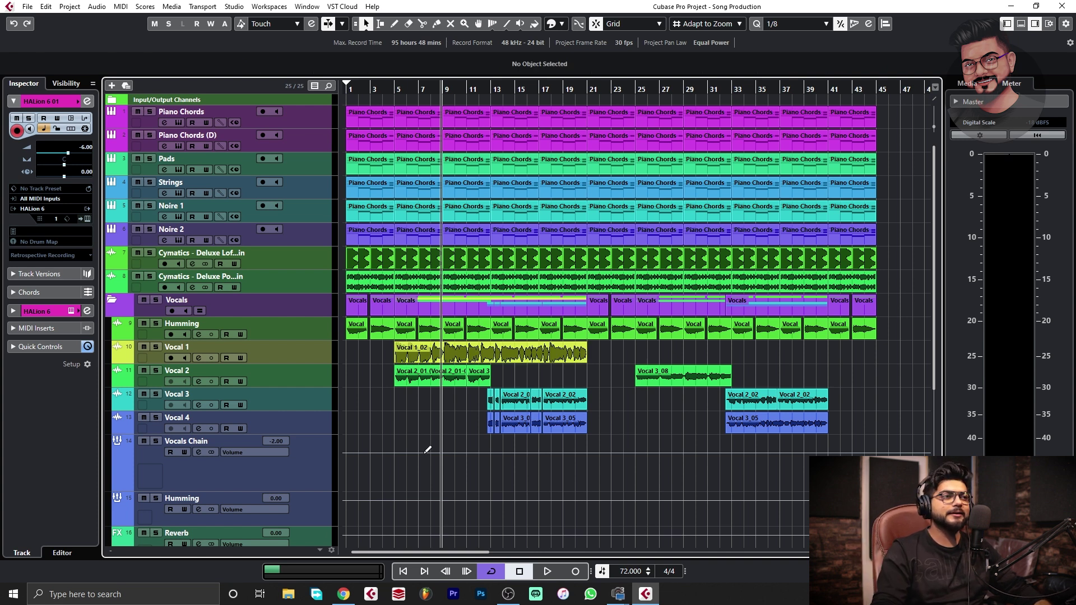
pyautogui.click(113, 302)
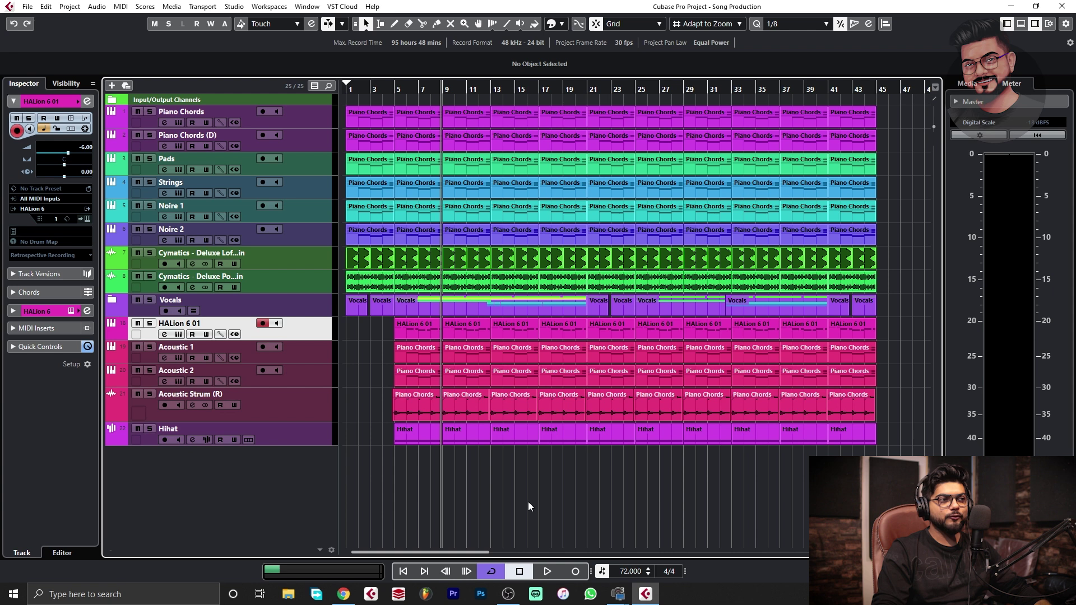
# Step: Select the Hihat track and place the project cursor just before bar 4
pyautogui.click(309, 439)
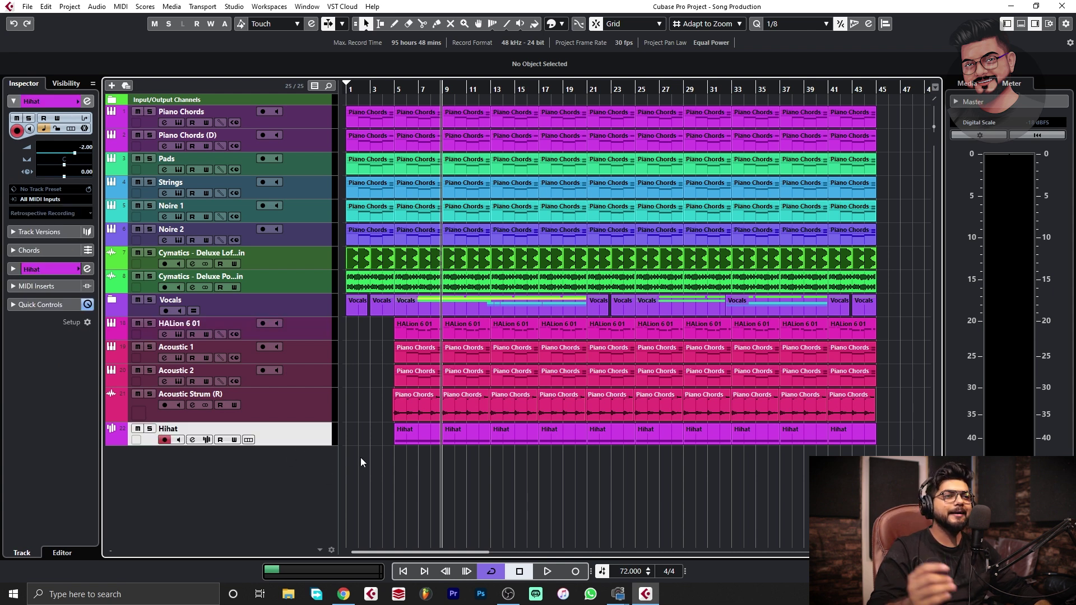
pyautogui.click(381, 88)
pyautogui.press('h')
pyautogui.press('h')
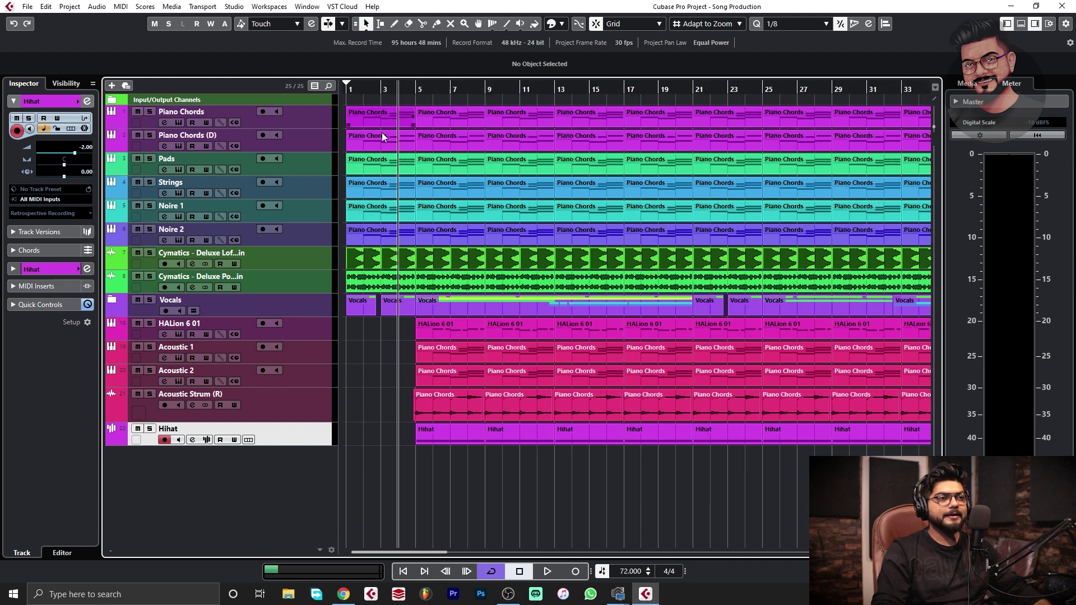
pyautogui.press('g')
pyautogui.press('g')
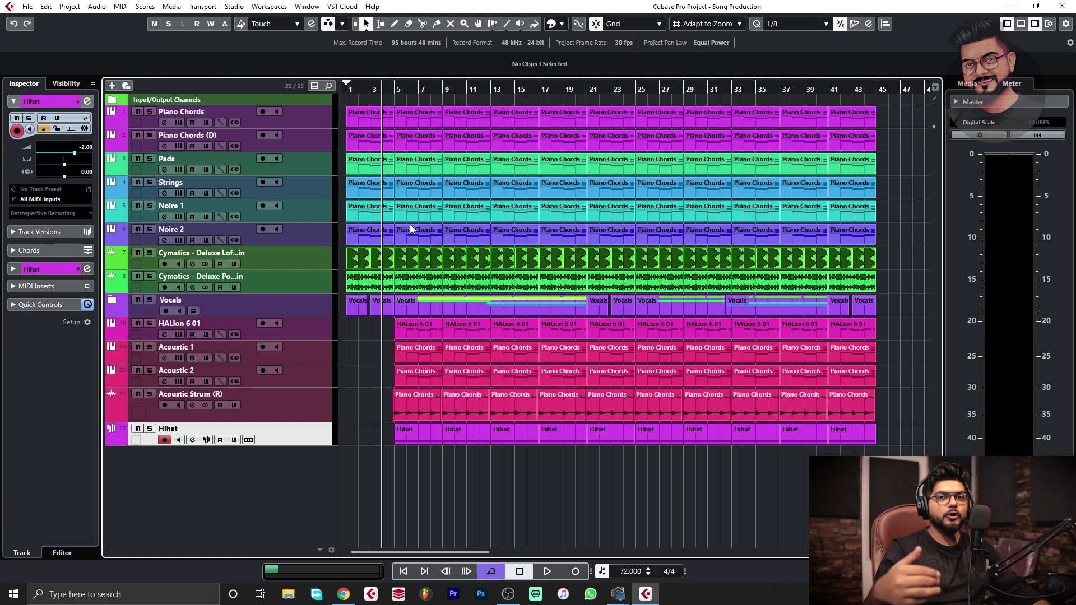
pyautogui.press('h')
# Step: Search the Cymatics favourites in the media browser for "reverse"
pyautogui.click(974, 84)
pyautogui.click(1012, 84)
pyautogui.click(968, 85)
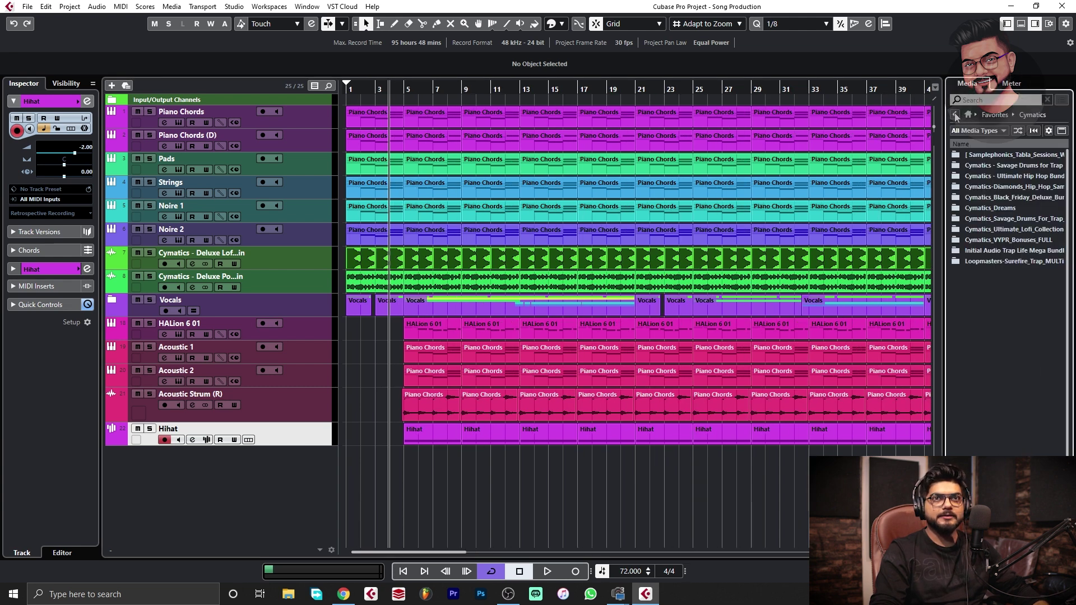
pyautogui.click(956, 115)
pyautogui.click(1047, 176)
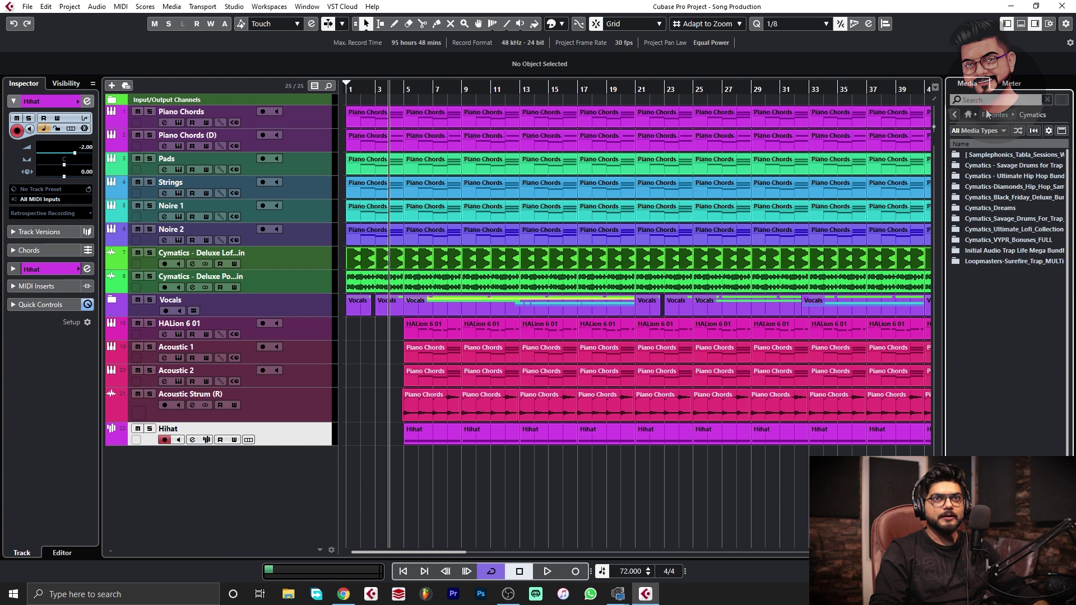
pyautogui.write('reverse')
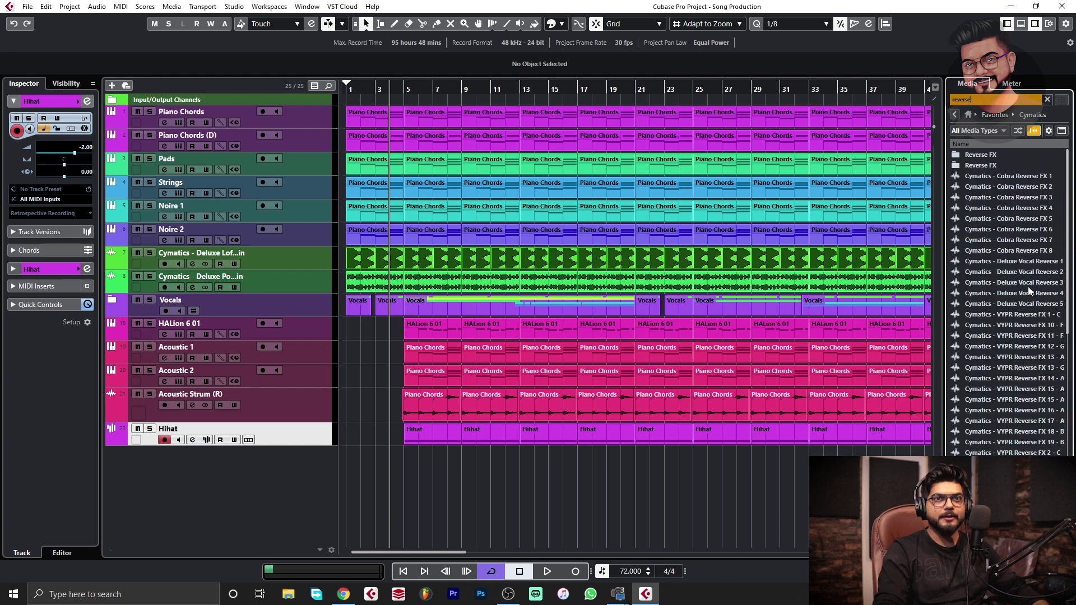
# Step: Widen the media browser and audition Cobra Reverse FX 1, 4 and 7 and VYPR Reverse FX 1 - C
pyautogui.click(1046, 179)
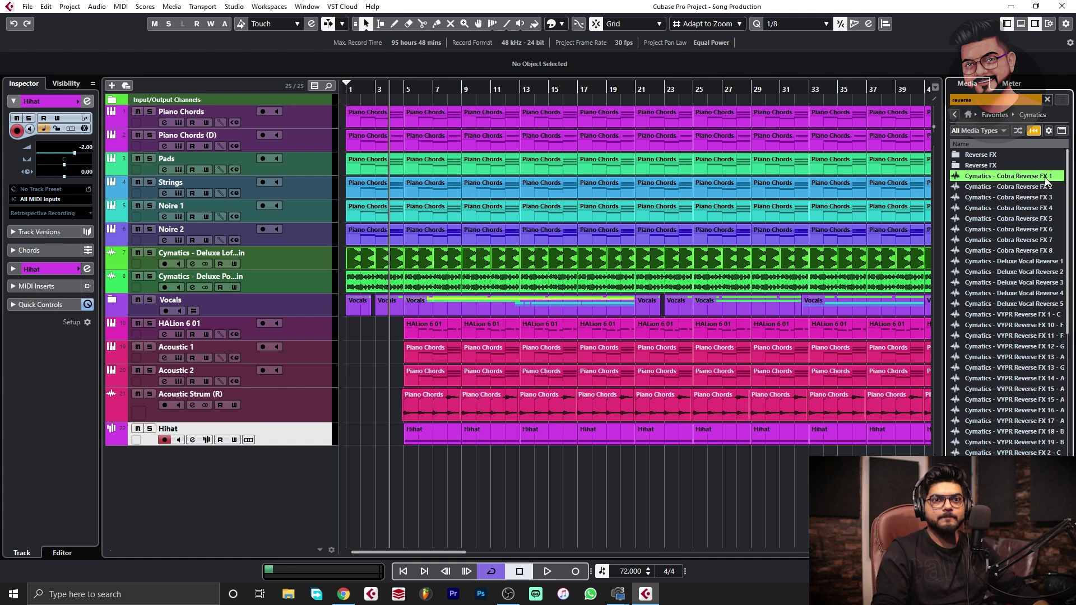
pyautogui.click(1044, 207)
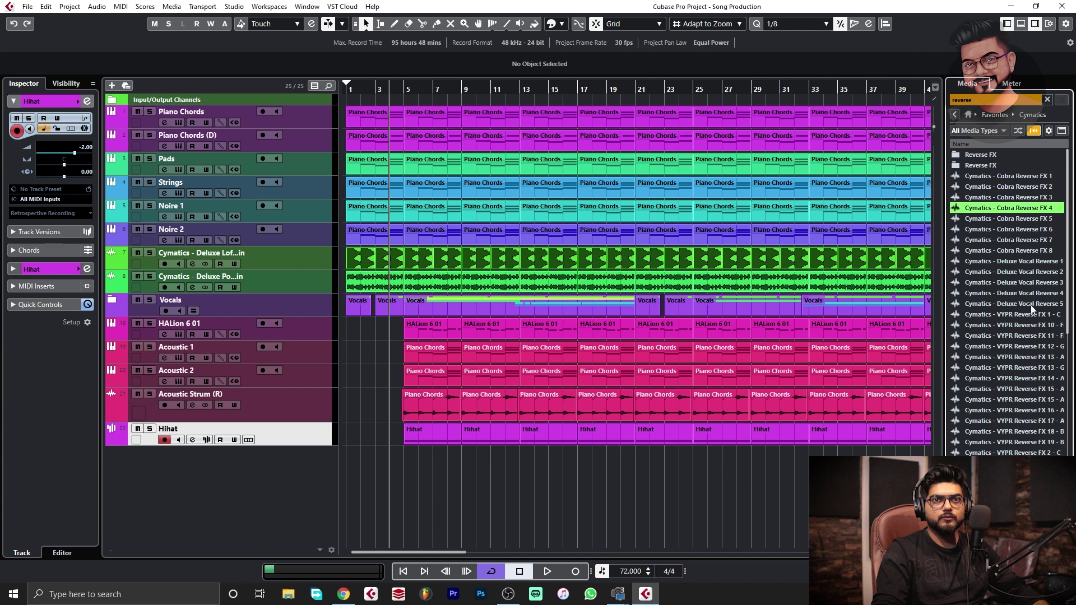
pyautogui.moveTo(945, 312); pyautogui.dragTo(860, 322)
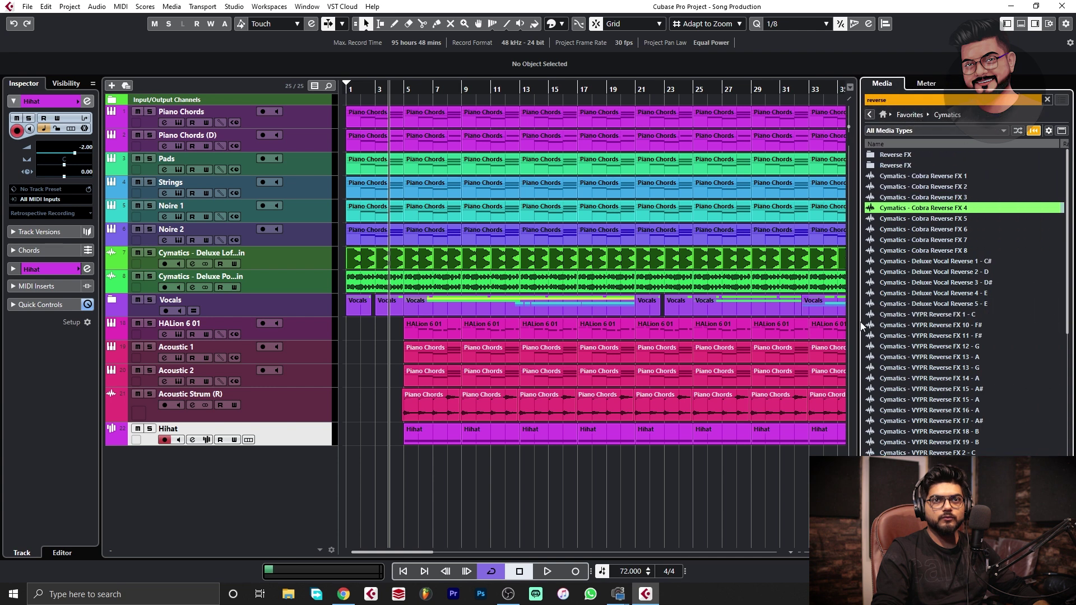
pyautogui.click(973, 315)
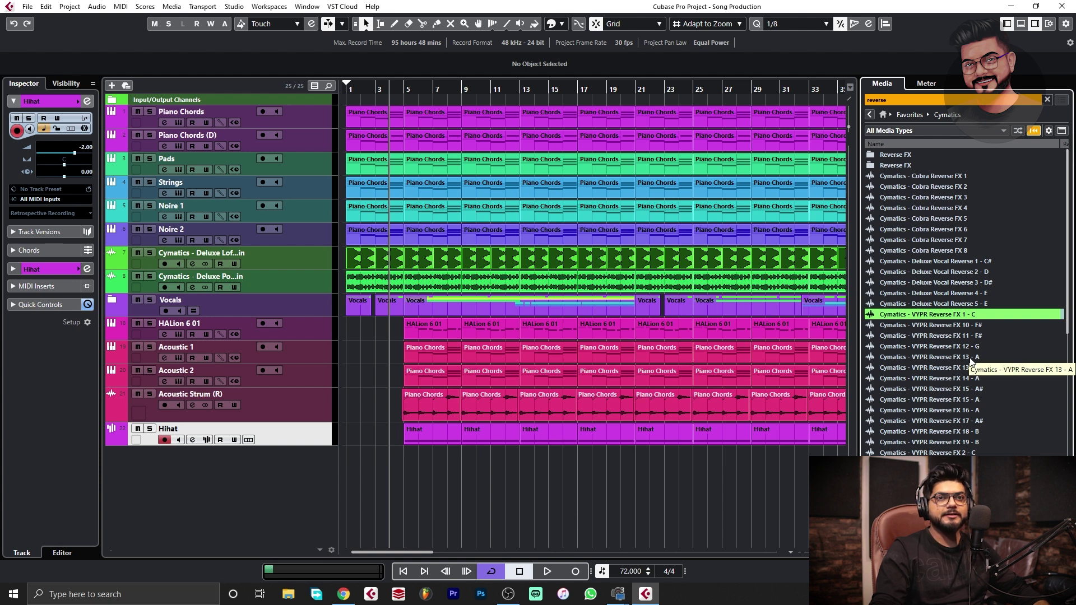
pyautogui.scroll(-2, 984, 392)
pyautogui.scroll(2, 986, 407)
pyautogui.scroll(-2, 987, 406)
pyautogui.scroll(2, 986, 407)
pyautogui.click(949, 242)
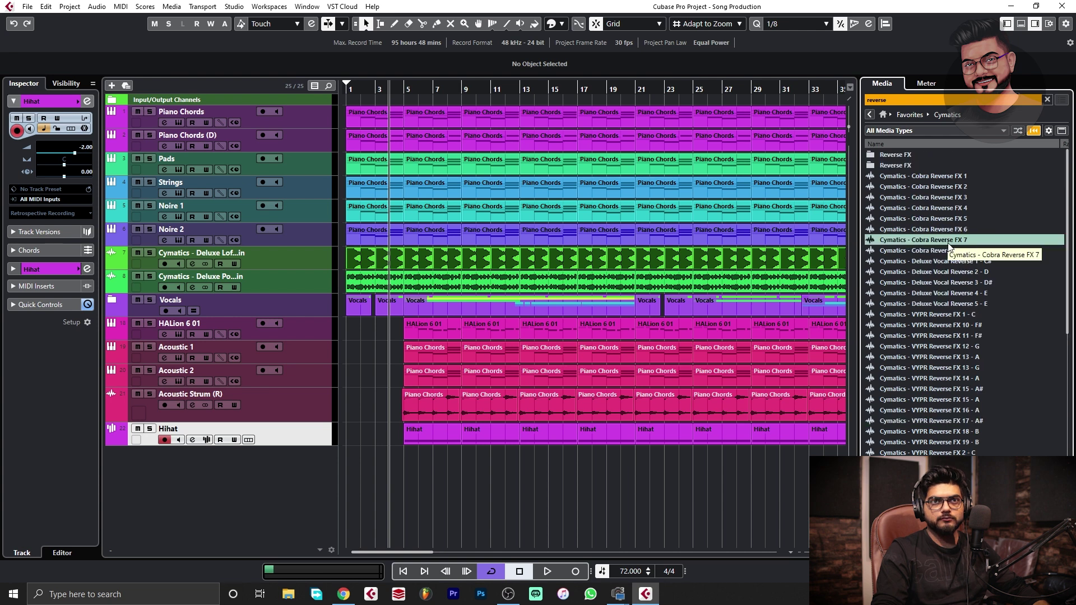
# Step: Add the Cymatics - Cobra Reverse FX 7 sample on a new audio track below Hihat, in the last beat of bar 3
pyautogui.moveTo(949, 245); pyautogui.dragTo(375, 470)
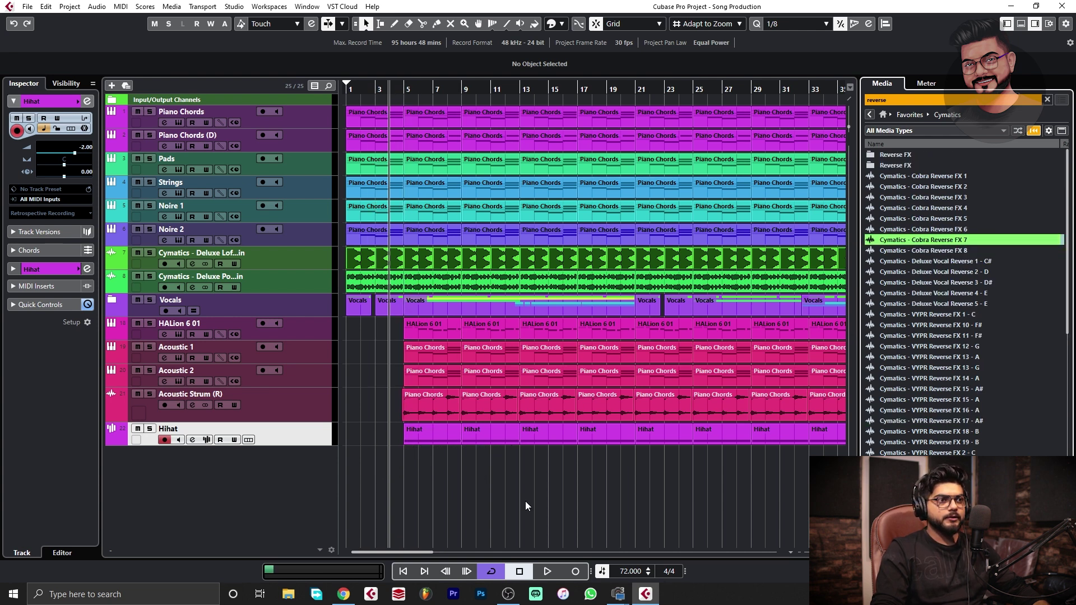
pyautogui.moveTo(372, 90); pyautogui.dragTo(452, 114)
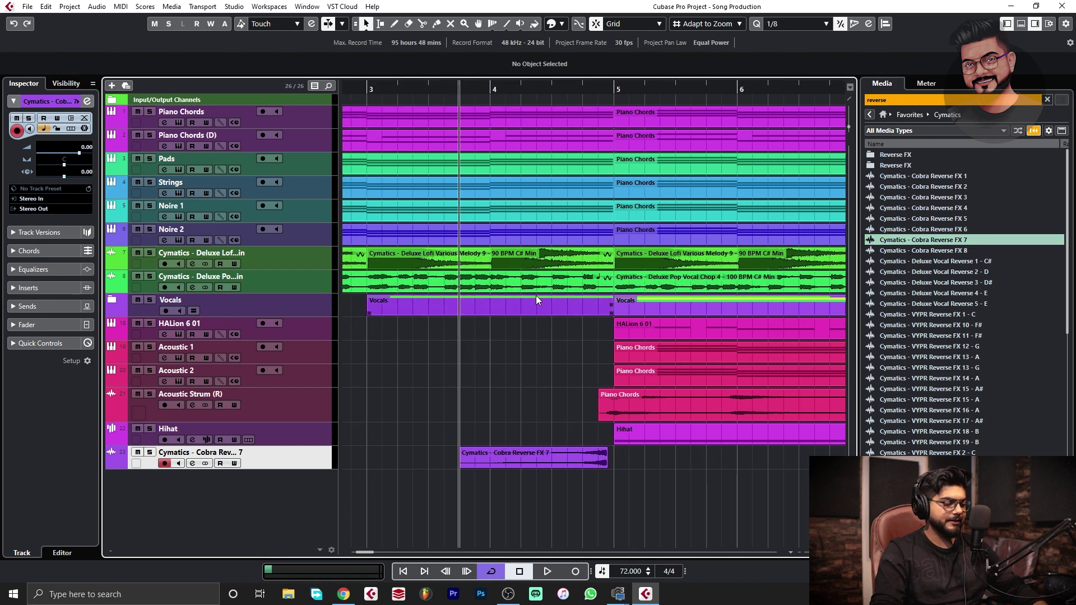
pyautogui.press('h')
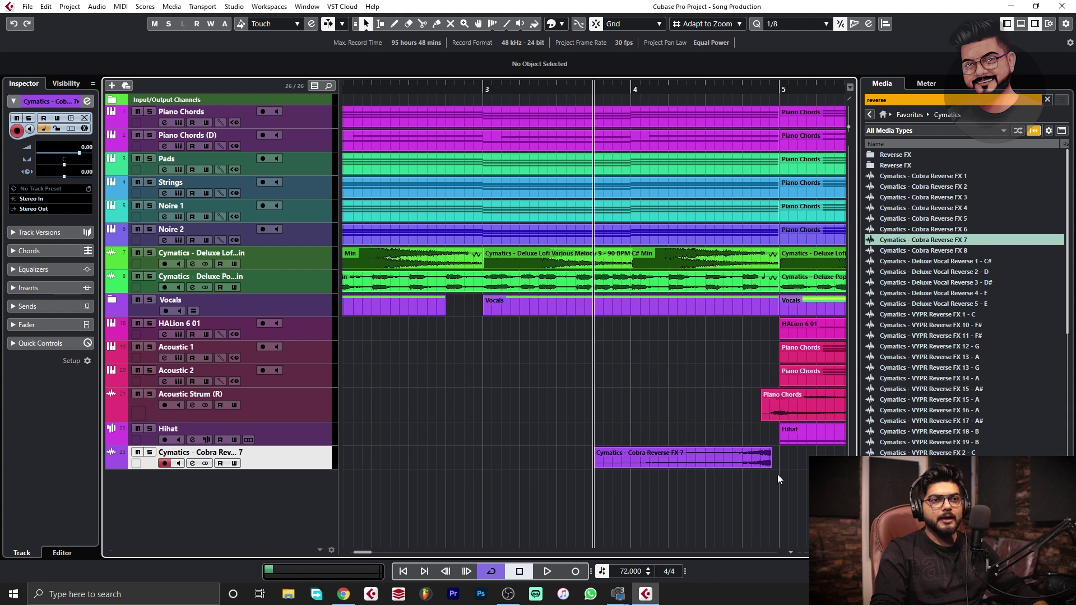
# Step: Reposition the Cobra Reverse FX 7 event on its track so it starts at 3.4.2.0
pyautogui.moveTo(737, 459); pyautogui.dragTo(775, 459)
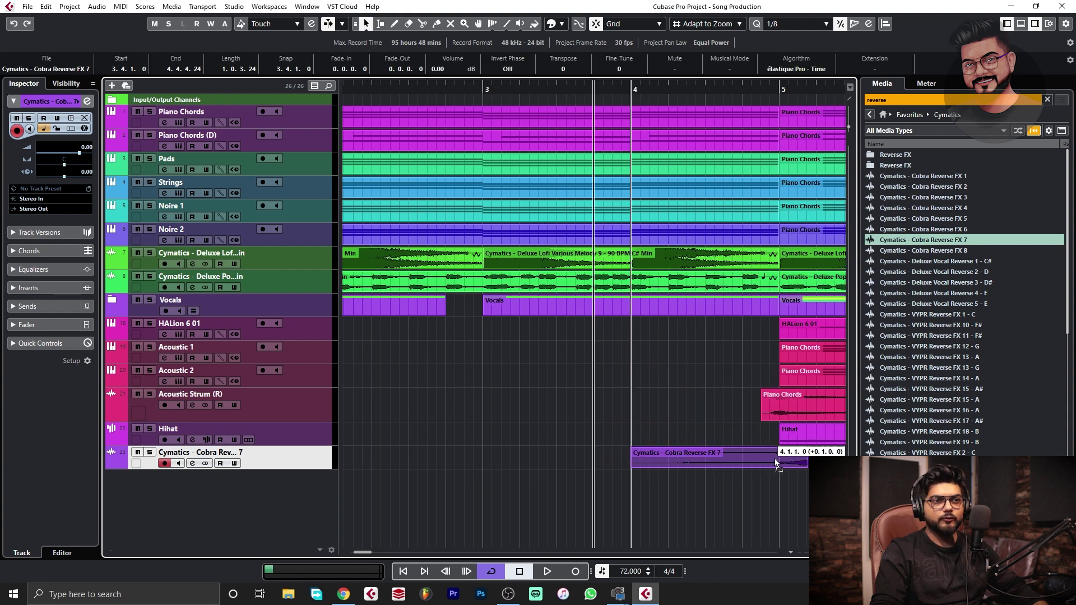
pyautogui.press('g')
pyautogui.moveTo(631, 474); pyautogui.dragTo(746, 456)
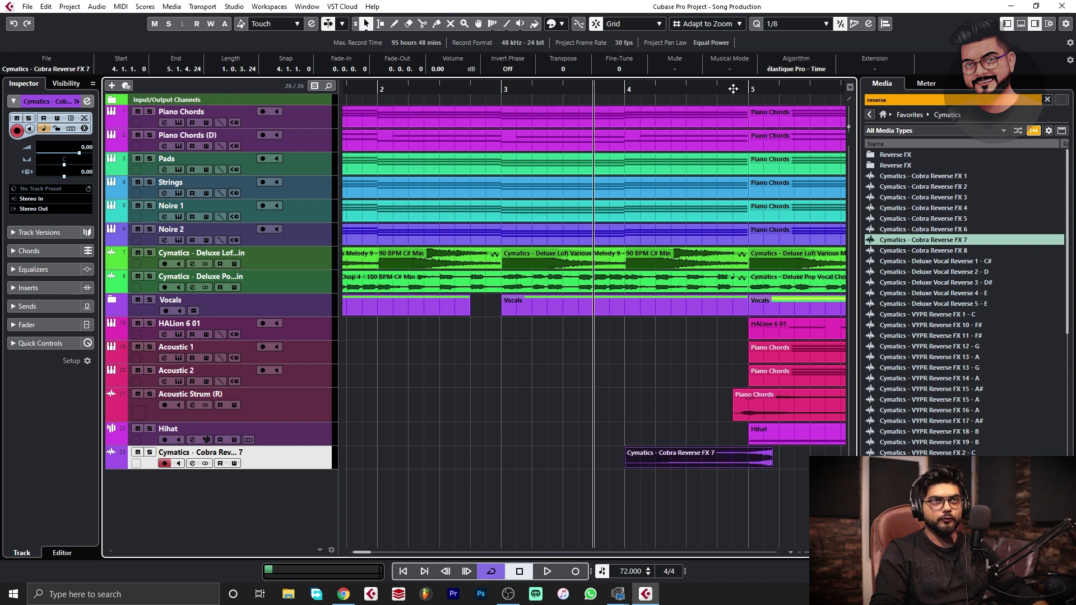
pyautogui.moveTo(738, 88); pyautogui.dragTo(748, 88)
pyautogui.press('h')
pyautogui.press('h')
pyautogui.moveTo(591, 468); pyautogui.dragTo(576, 453)
# Step: Enlarge the Cobra Reverse FX 7 track's height and trim the event's end to 5.1.1.0
pyautogui.press('h')
pyautogui.press('h')
pyautogui.press('h')
pyautogui.press('h')
pyautogui.click(555, 90)
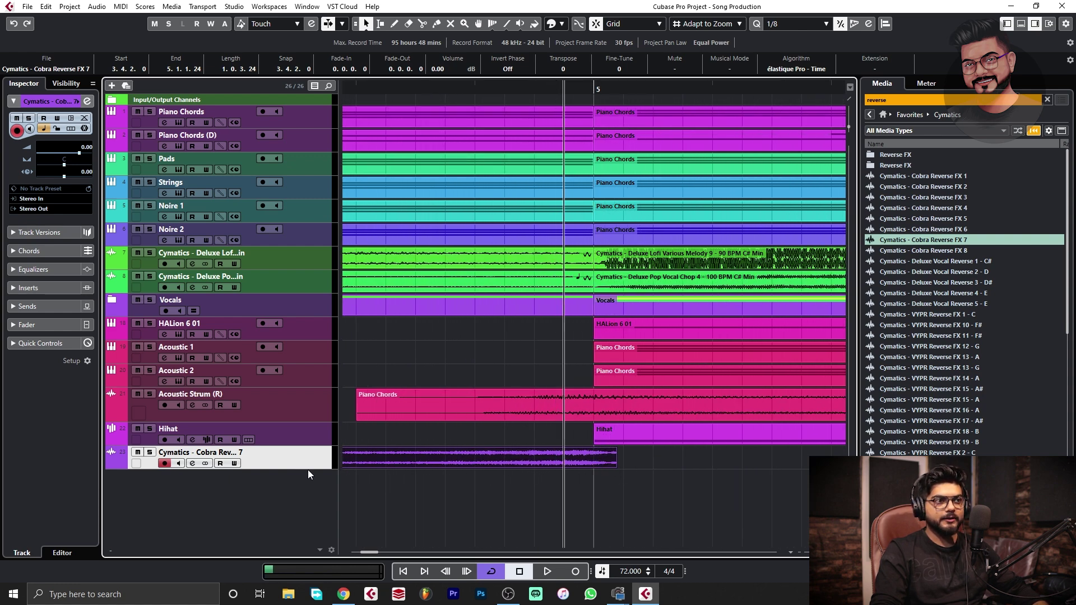
pyautogui.moveTo(310, 468); pyautogui.dragTo(318, 554)
pyautogui.scroll(-1, 611, 497)
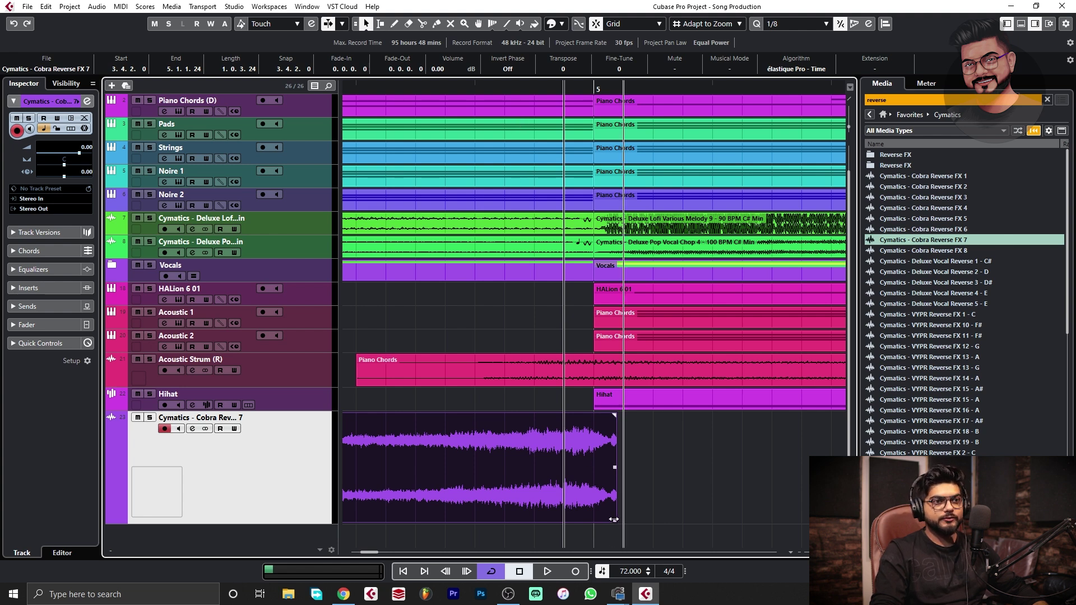
pyautogui.moveTo(614, 520); pyautogui.dragTo(593, 520)
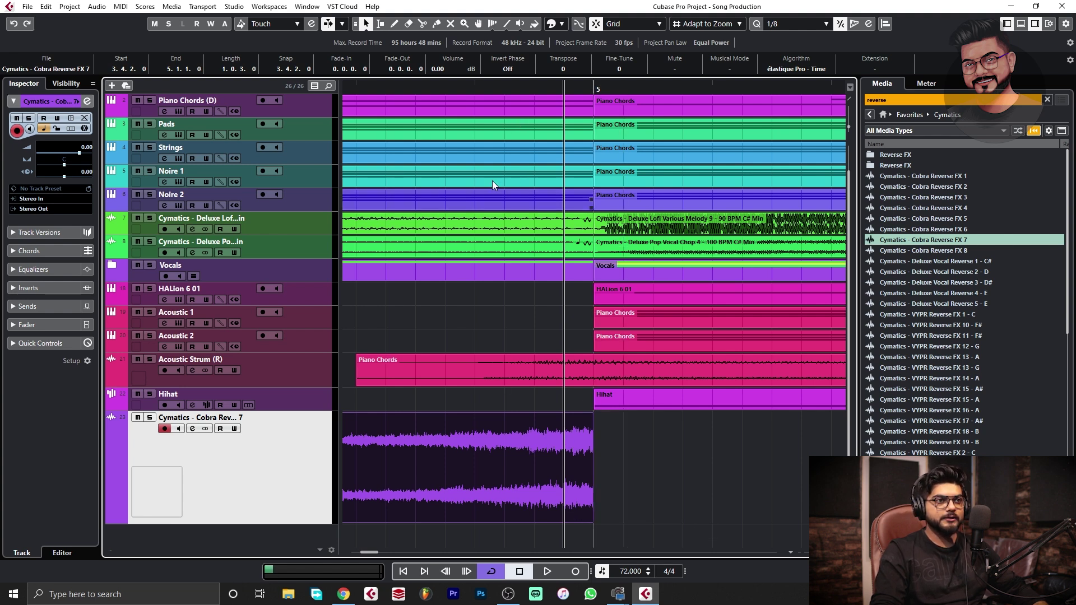
# Step: Solo the Cobra Reverse FX 7 track and play its rise into bar 5
pyautogui.click(149, 418)
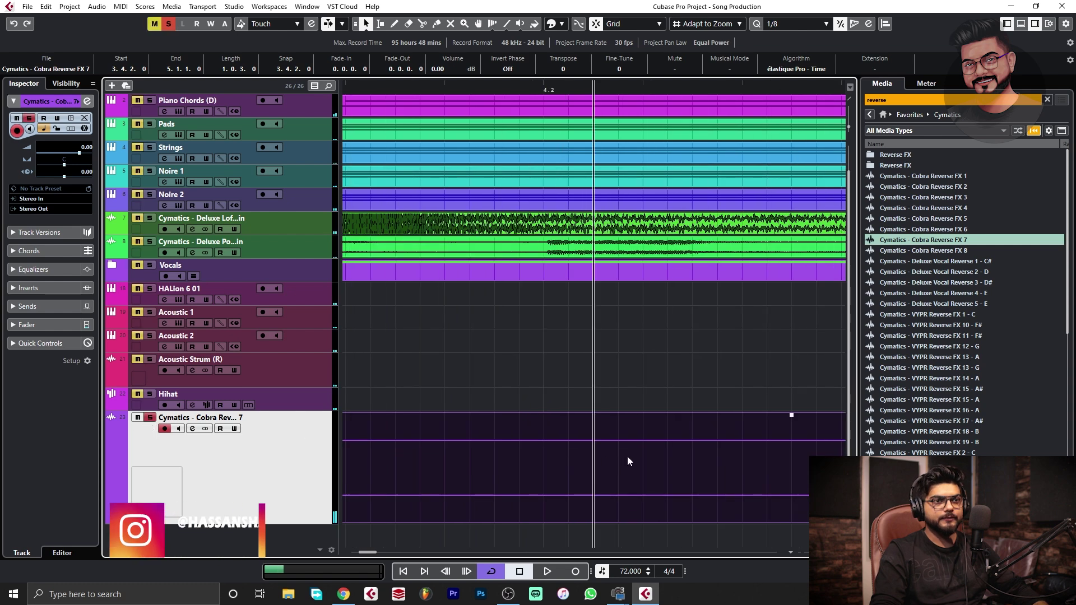
pyautogui.press('space')
pyautogui.press('g')
pyautogui.press('g')
pyautogui.press('g')
pyautogui.press('g')
pyautogui.press('g')
pyautogui.press('g')
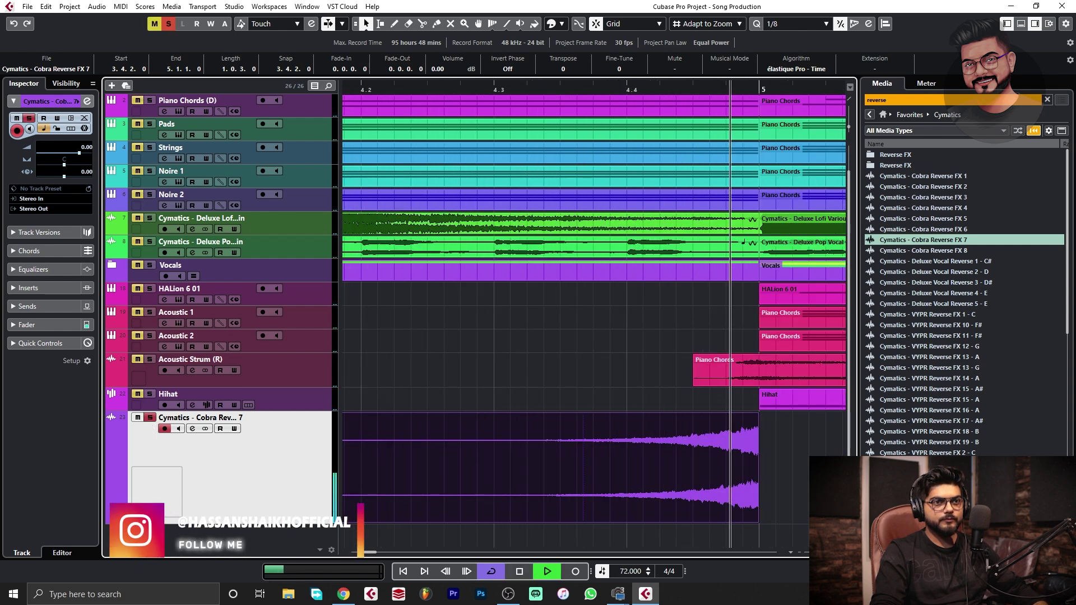
pyautogui.press('space')
# Step: Trim the start of the Cobra Reverse FX 7 event to 4.1.1.0 and duplicate it directly after itself at bar 5
pyautogui.press('g')
pyautogui.press('g')
pyautogui.press('g')
pyautogui.press('g')
pyautogui.press('g')
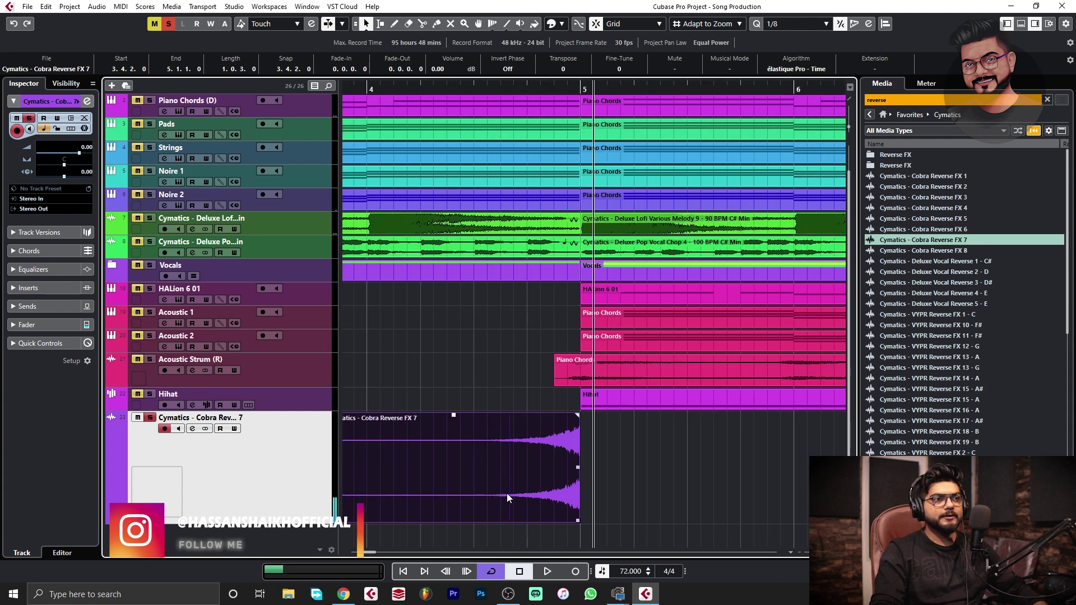
pyautogui.press('g')
pyautogui.moveTo(412, 520); pyautogui.dragTo(438, 517)
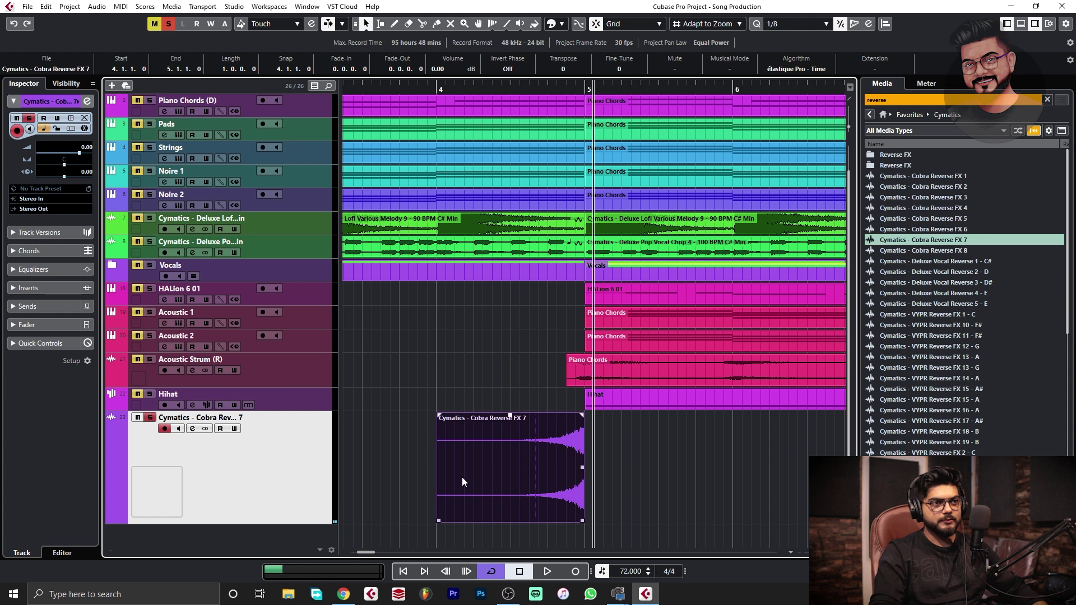
pyautogui.moveTo(639, 491); pyautogui.dragTo(479, 497)
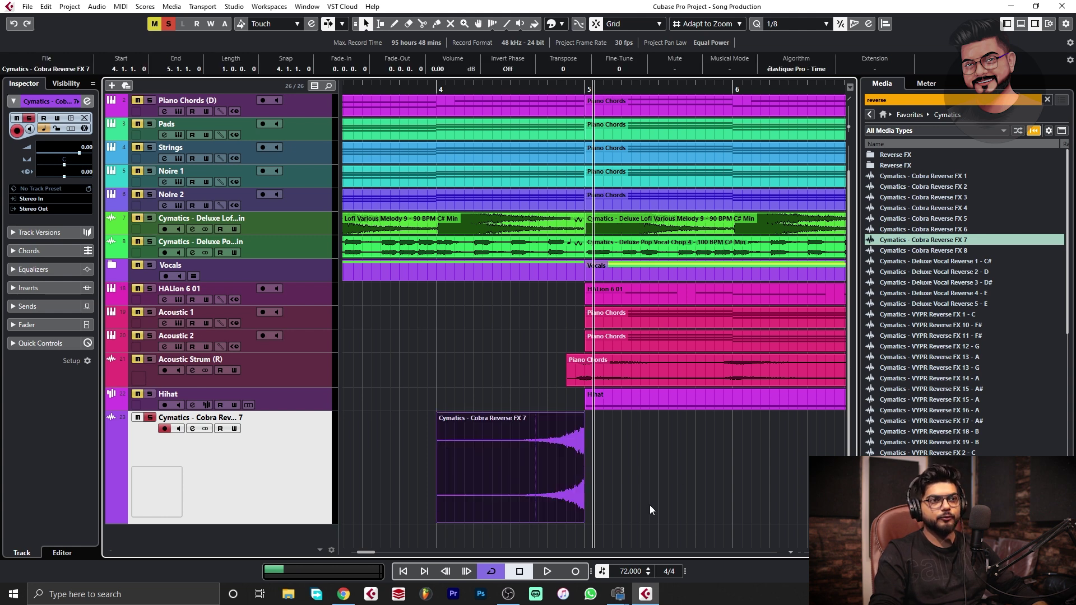
pyautogui.hotkey('ctrl', 'd')
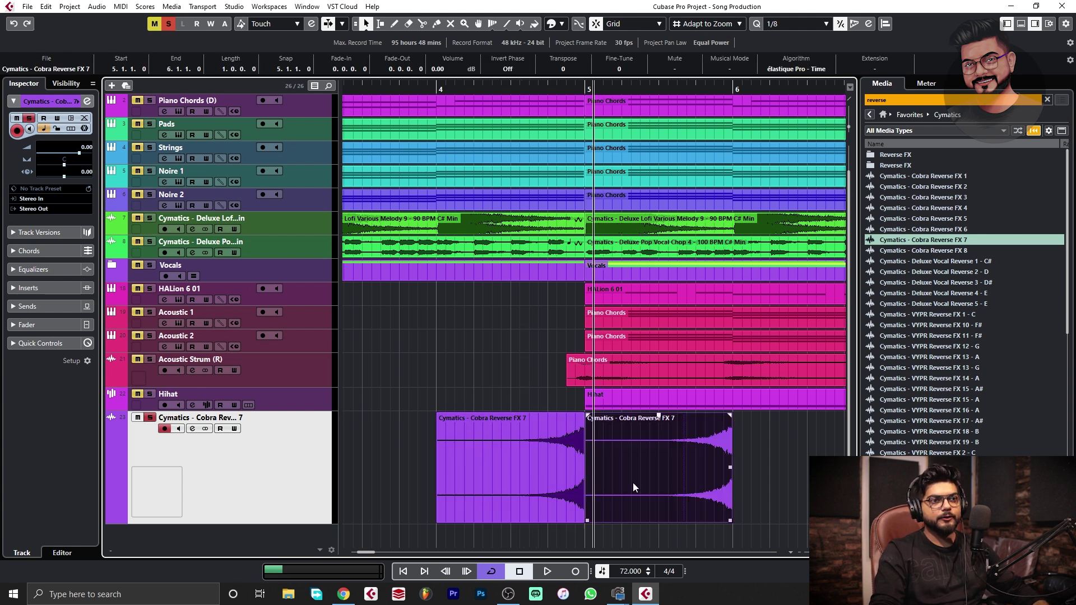
# Step: Apply the Reverse process to the duplicated Cobra Reverse FX 7 event at bar 5
pyautogui.click(97, 7)
pyautogui.click(693, 499)
pyautogui.click(97, 7)
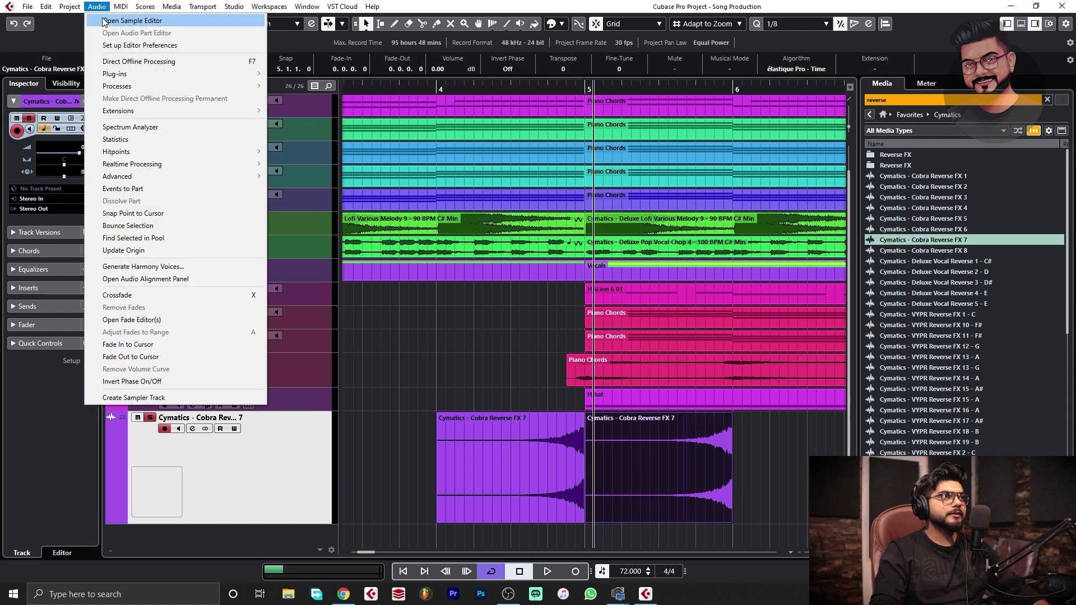
pyautogui.moveTo(154, 85)
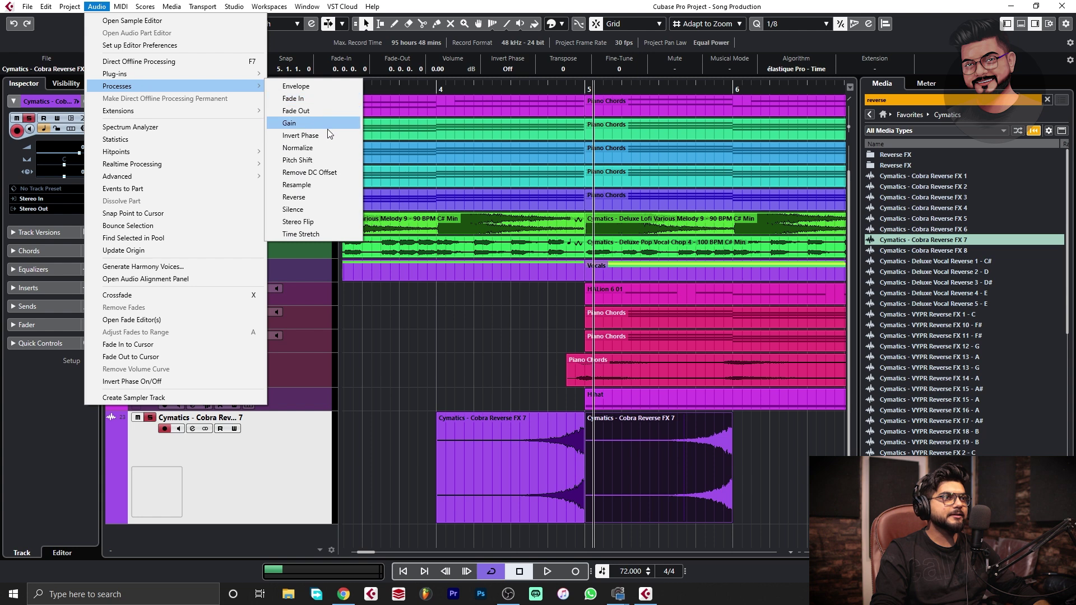
pyautogui.click(294, 197)
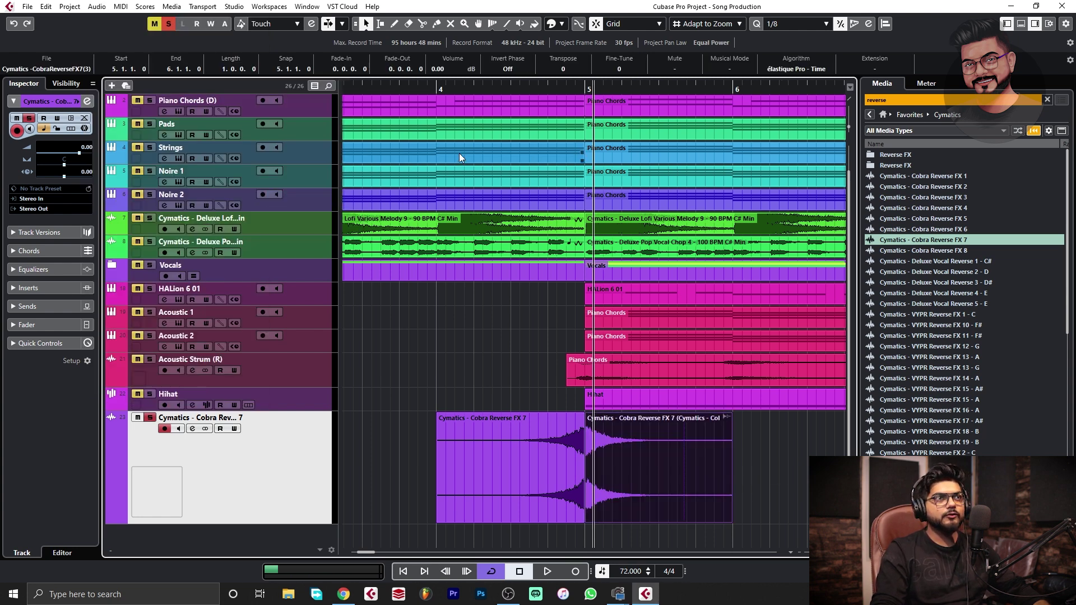
# Step: Play the two Cobra Reverse FX 7 events in solo from just before bar 4 and lower the track's volume to -7.99
pyautogui.click(427, 90)
pyautogui.moveTo(512, 542); pyautogui.dragTo(583, 531)
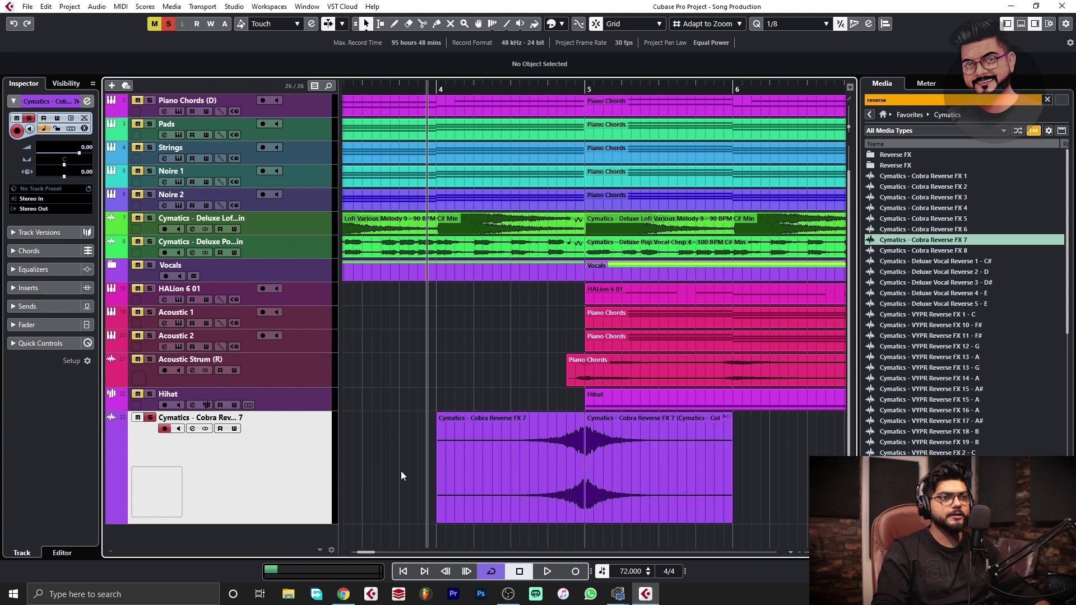
pyautogui.press('space')
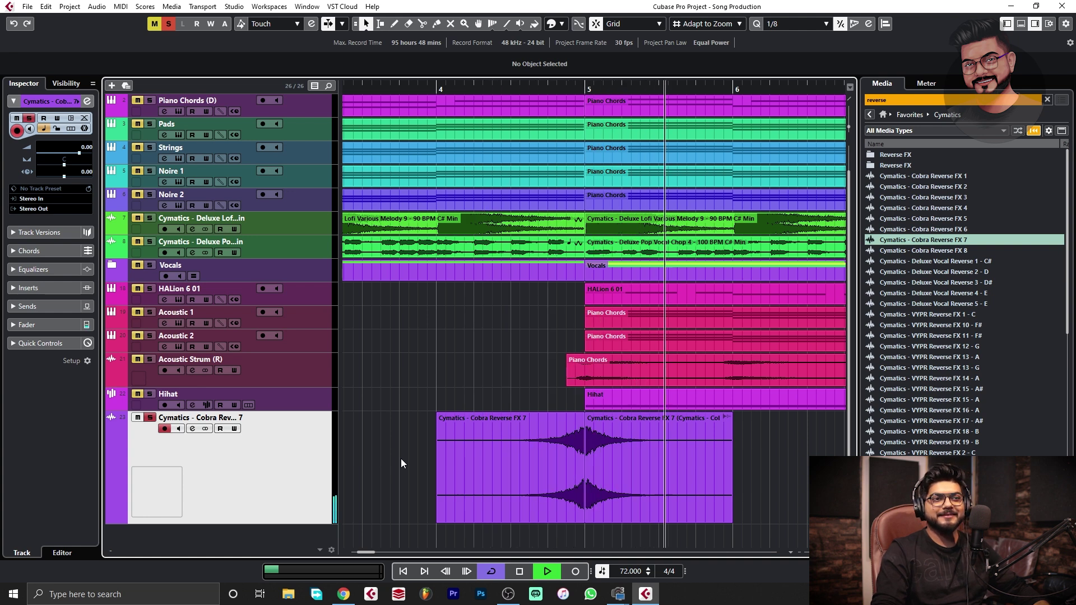
pyautogui.press('space')
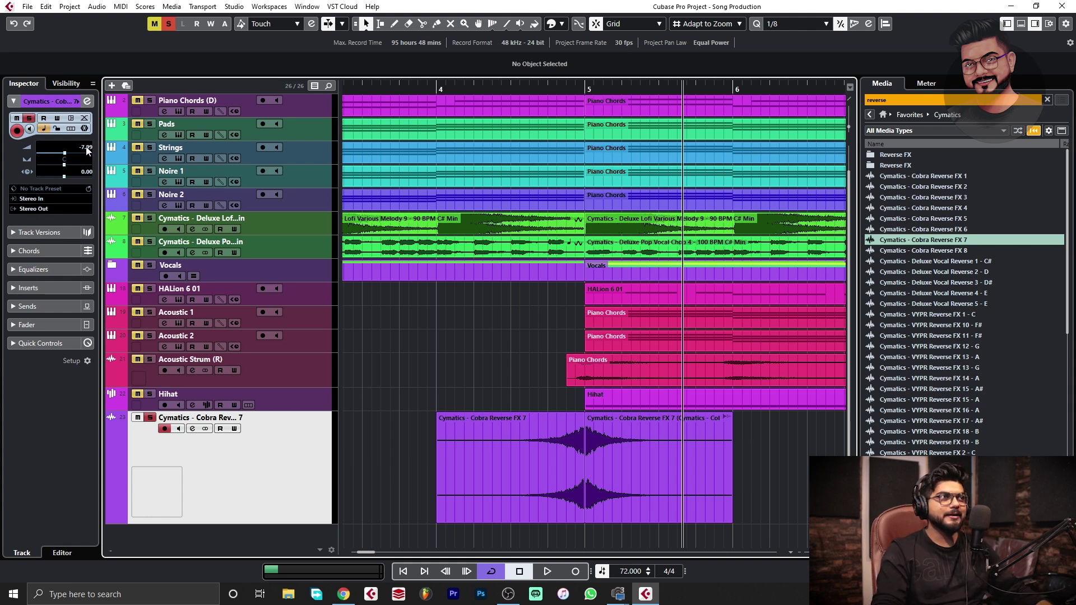
# Step: Unsolo the Cobra Reverse FX 7 track and play the transition into bar 5 with the full arrangement
pyautogui.click(423, 88)
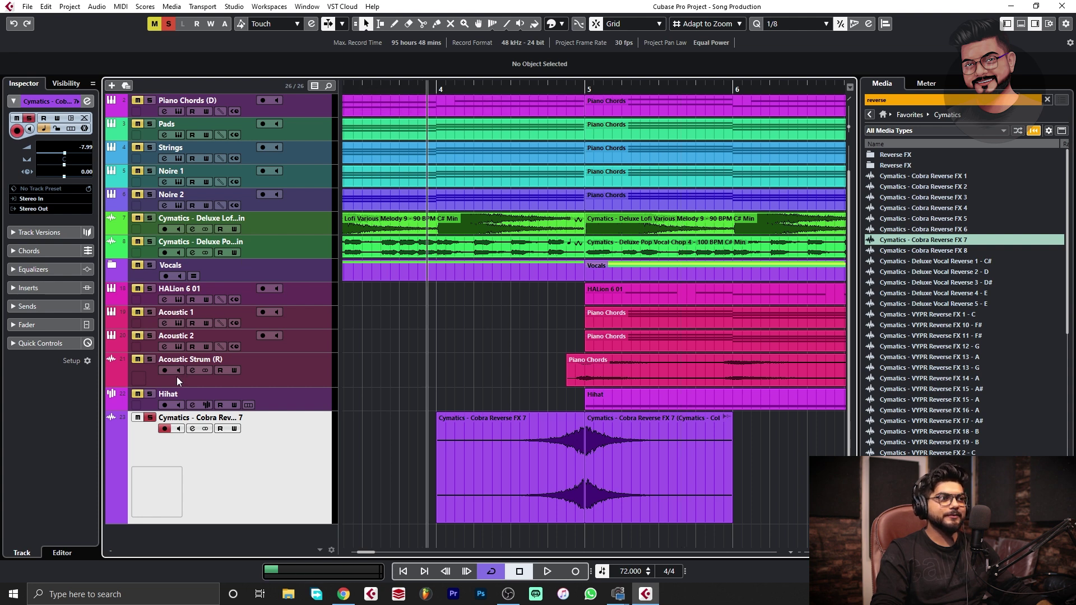
pyautogui.press('s')
pyautogui.press('space')
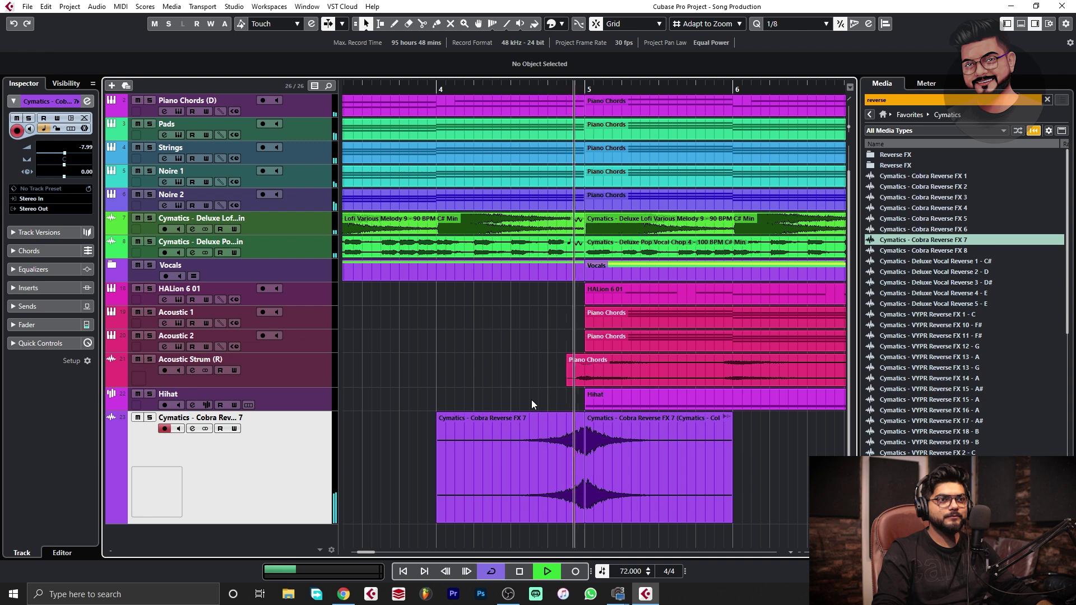
pyautogui.press('g')
pyautogui.press('g')
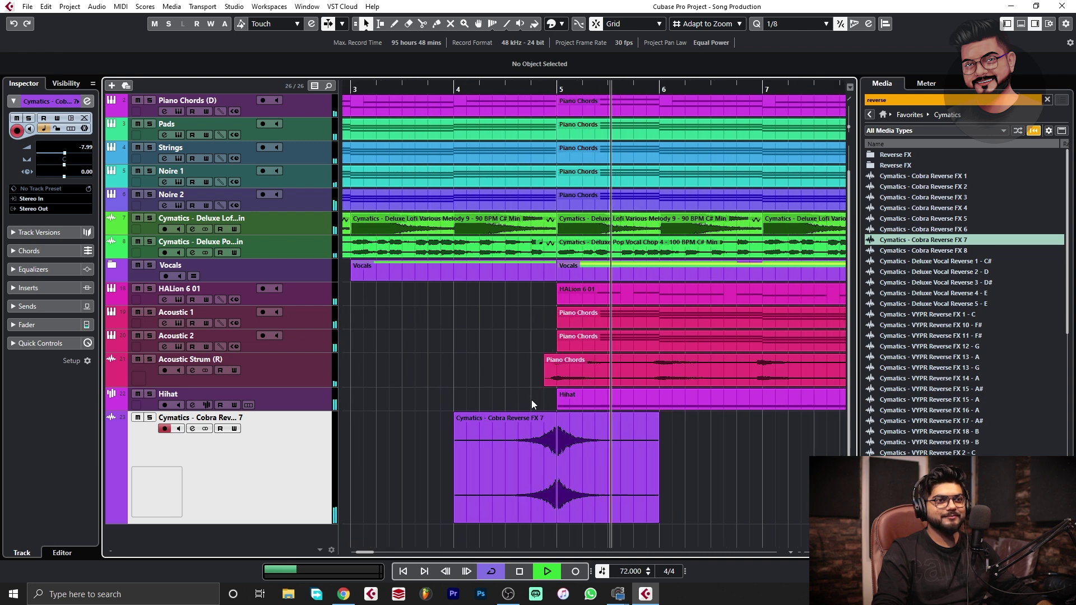
pyautogui.press('g')
pyautogui.press('g')
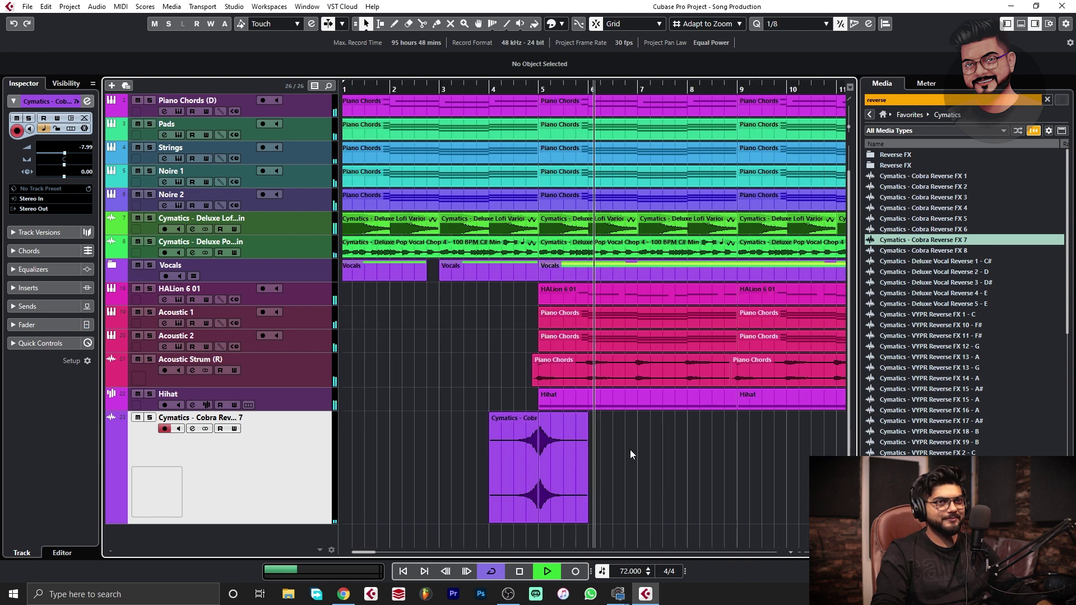
pyautogui.press('g')
# Step: Copy both Cobra Reverse FX 7 events along their track so the copy starts at 12.1.1.0
pyautogui.click(470, 416)
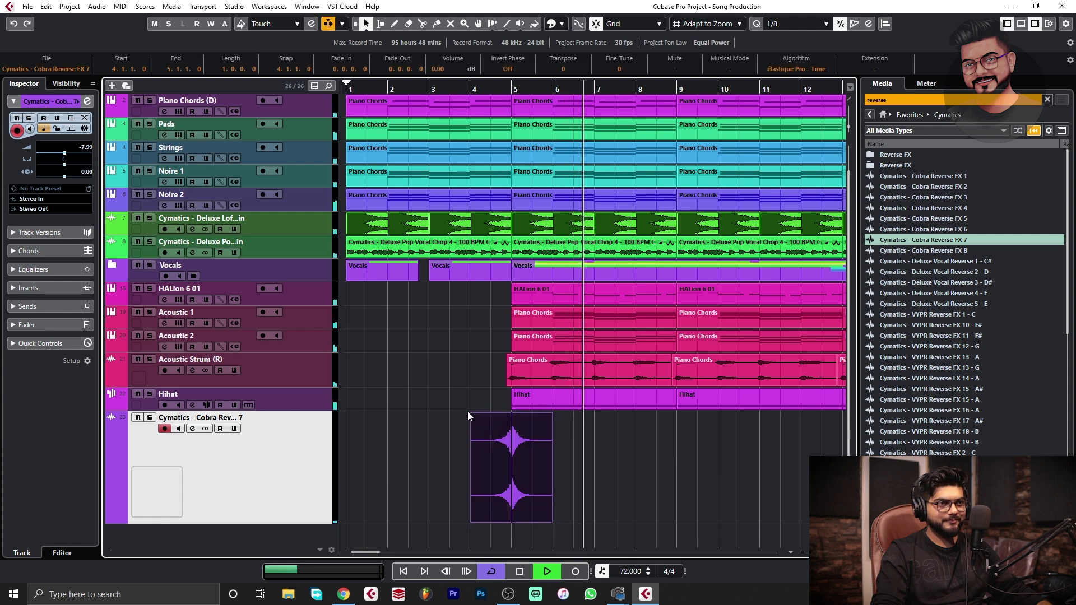
pyautogui.moveTo(471, 413); pyautogui.dragTo(489, 412)
pyautogui.hotkey('ctrl', 'z')
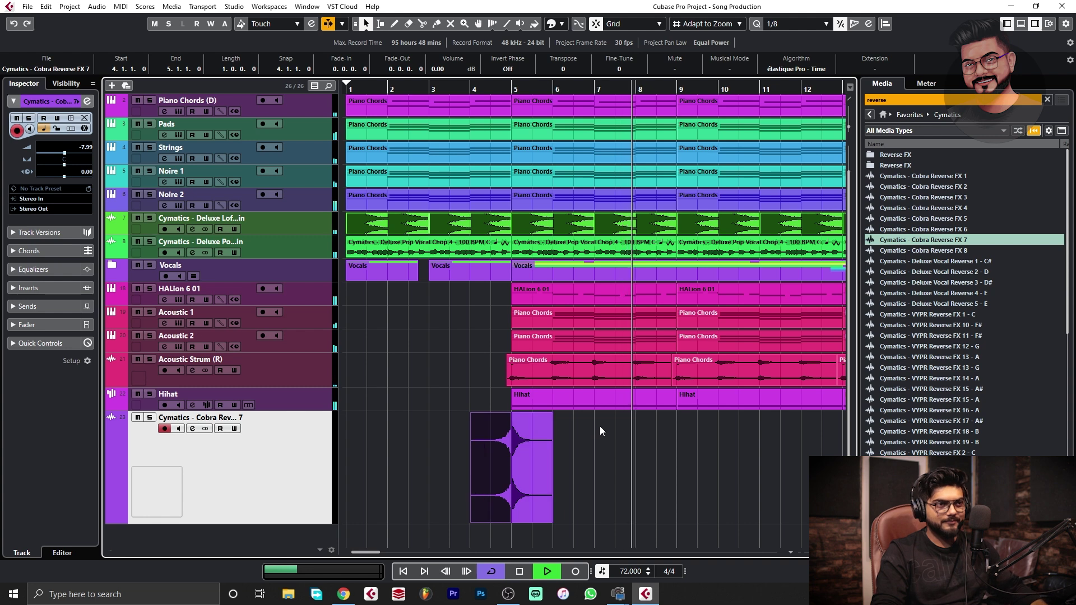
pyautogui.moveTo(471, 414); pyautogui.dragTo(473, 415)
pyautogui.moveTo(550, 415); pyautogui.dragTo(685, 450)
pyautogui.press('g')
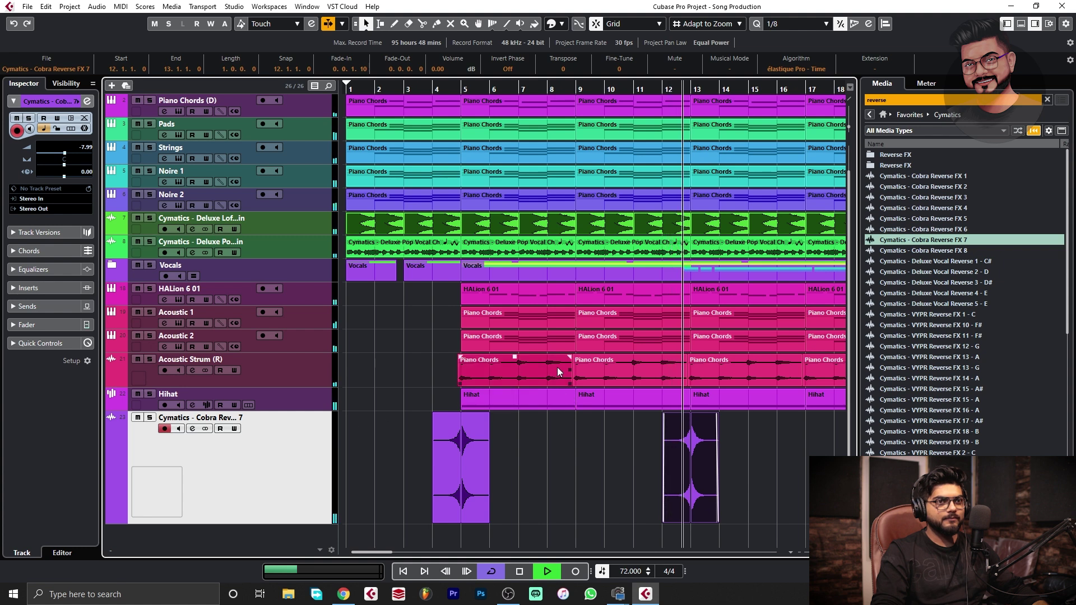
# Step: Stop playback, reduce the Cobra Reverse FX 7 track's height and place the project cursor at bar 4
pyautogui.press('space')
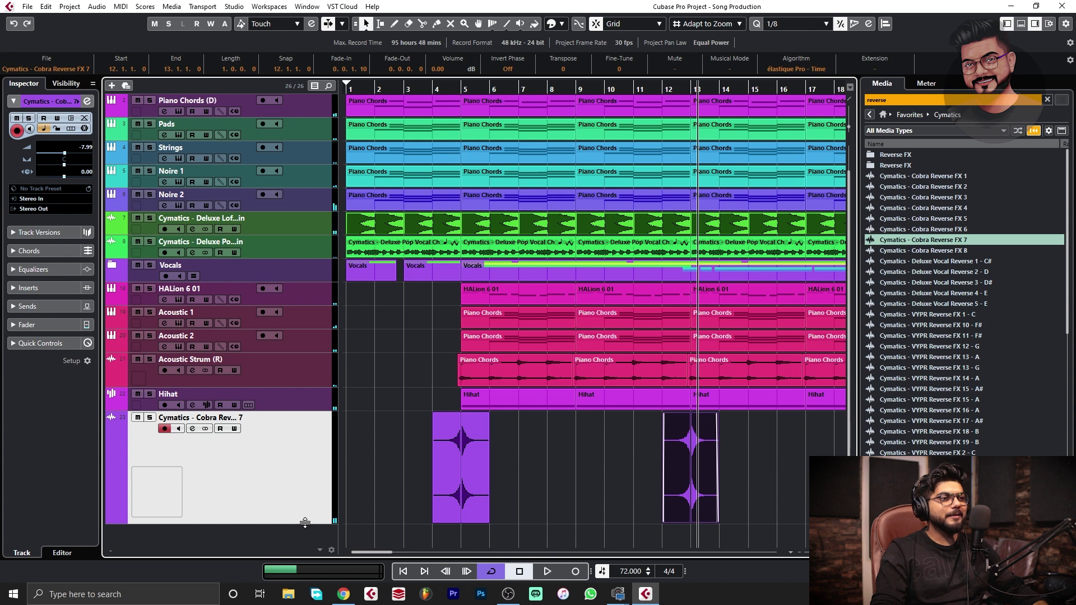
pyautogui.moveTo(304, 522); pyautogui.dragTo(308, 444)
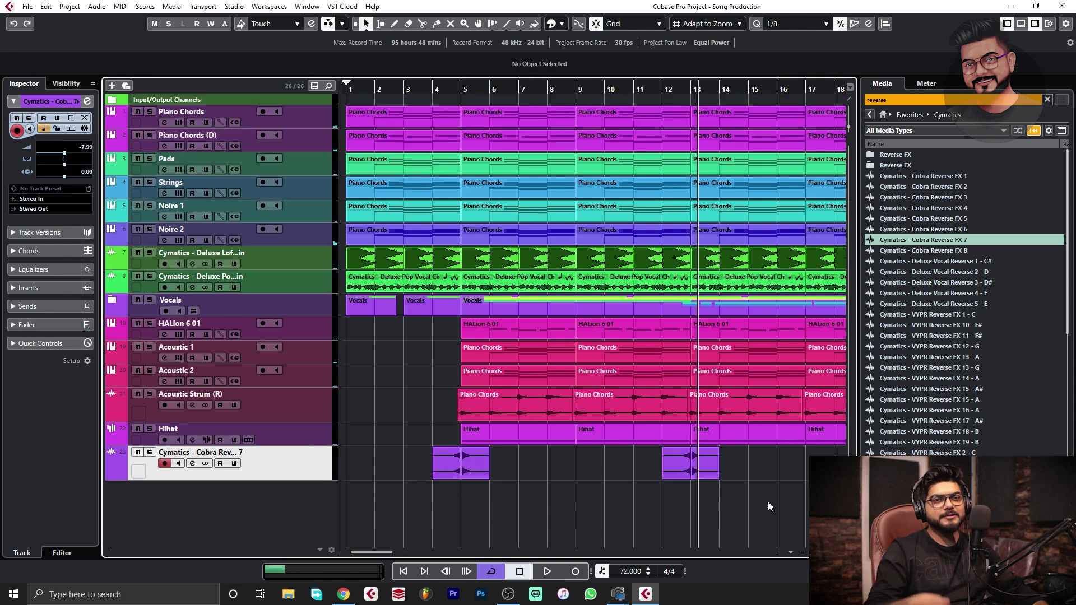
pyautogui.click(432, 90)
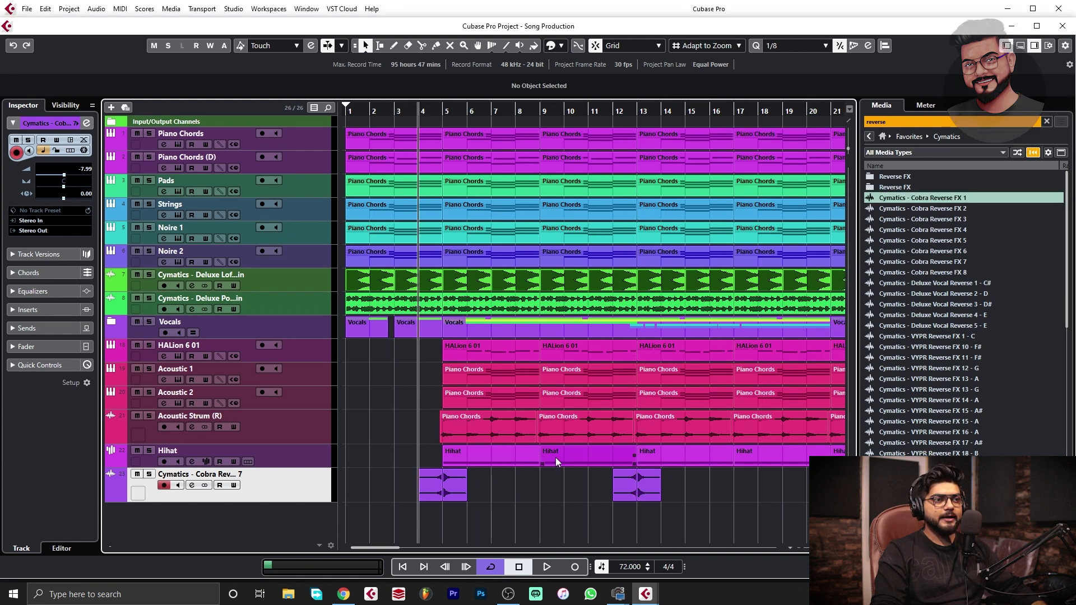
# Step: Audition the VYPR Reverse FX samples 12 - G, 14 - A, 2 - C, 3 - D and 4 - D
pyautogui.scroll(-2, 967, 392)
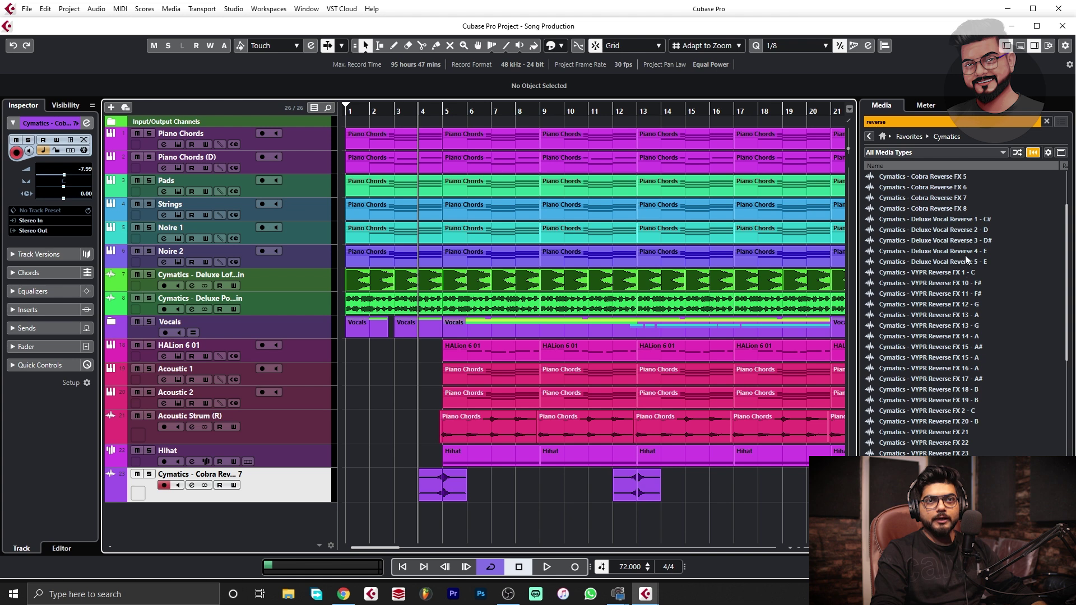
pyautogui.scroll(3, 976, 250)
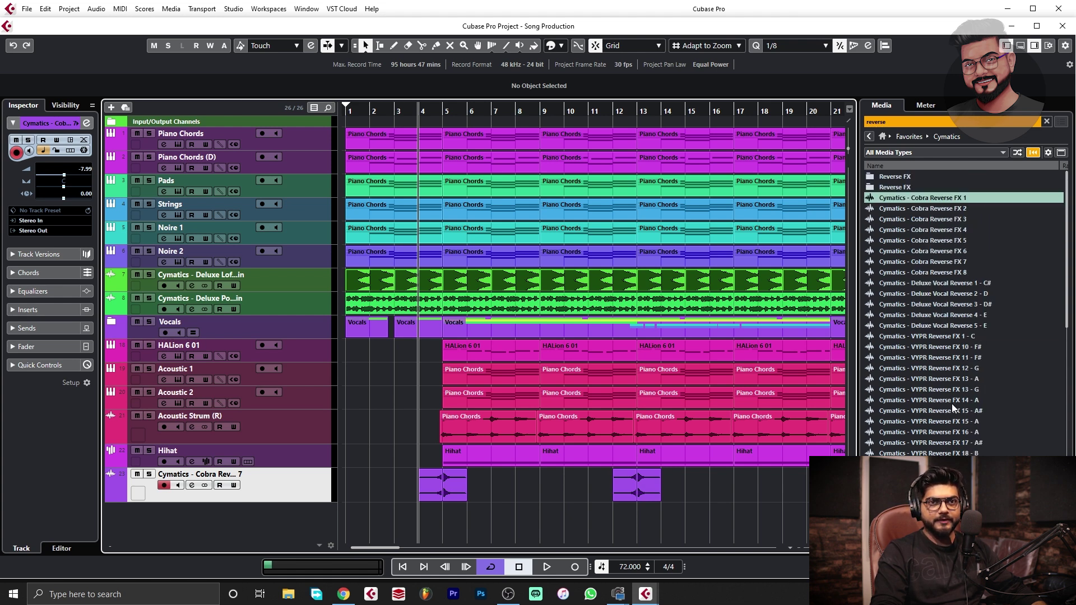
pyautogui.scroll(-2, 948, 409)
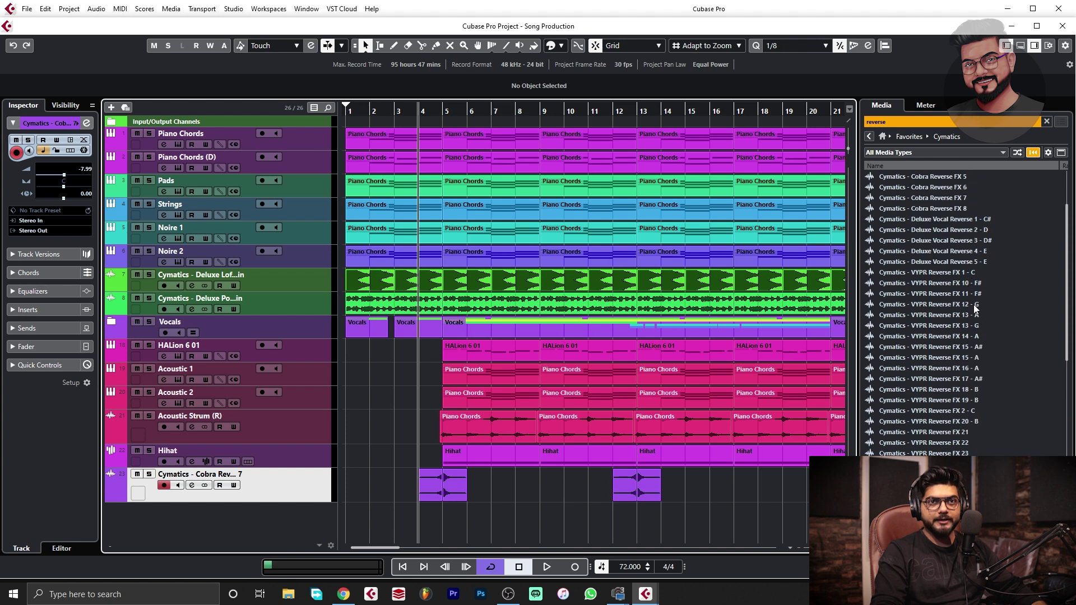
pyautogui.click(972, 304)
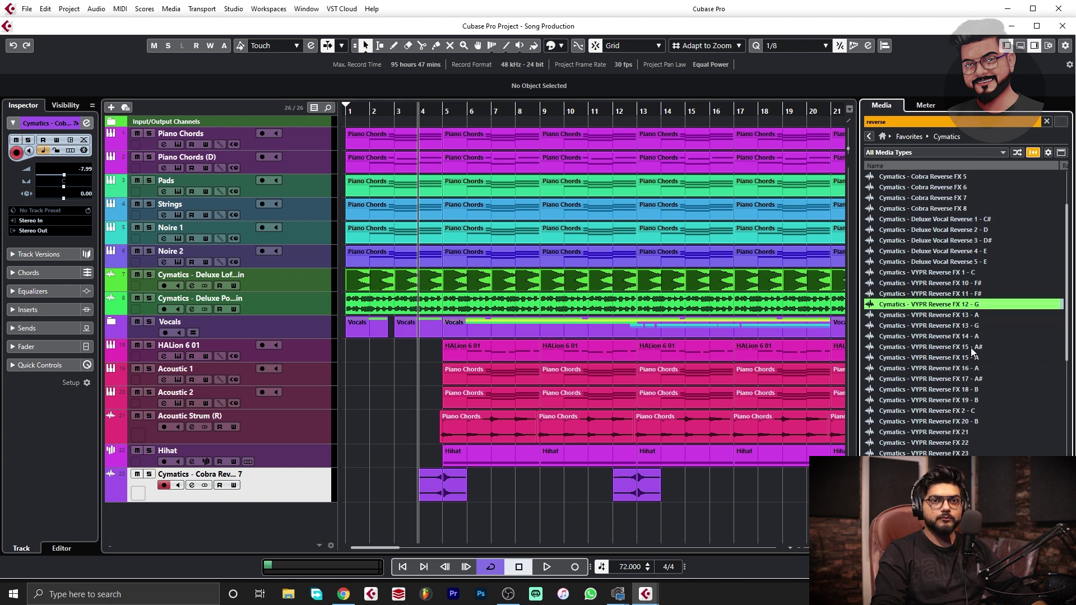
pyautogui.click(976, 337)
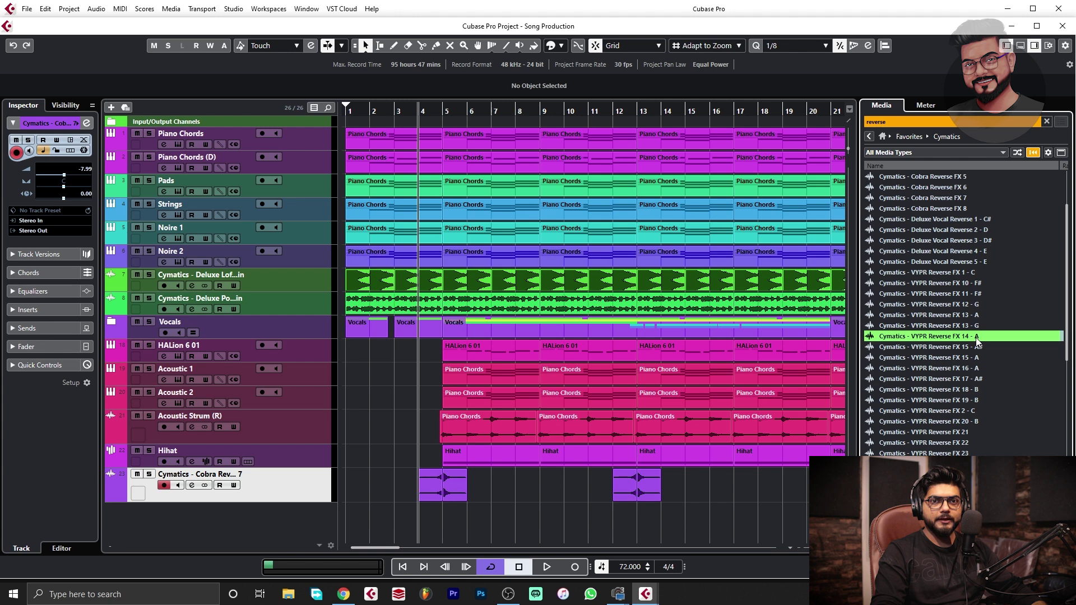
pyautogui.click(975, 410)
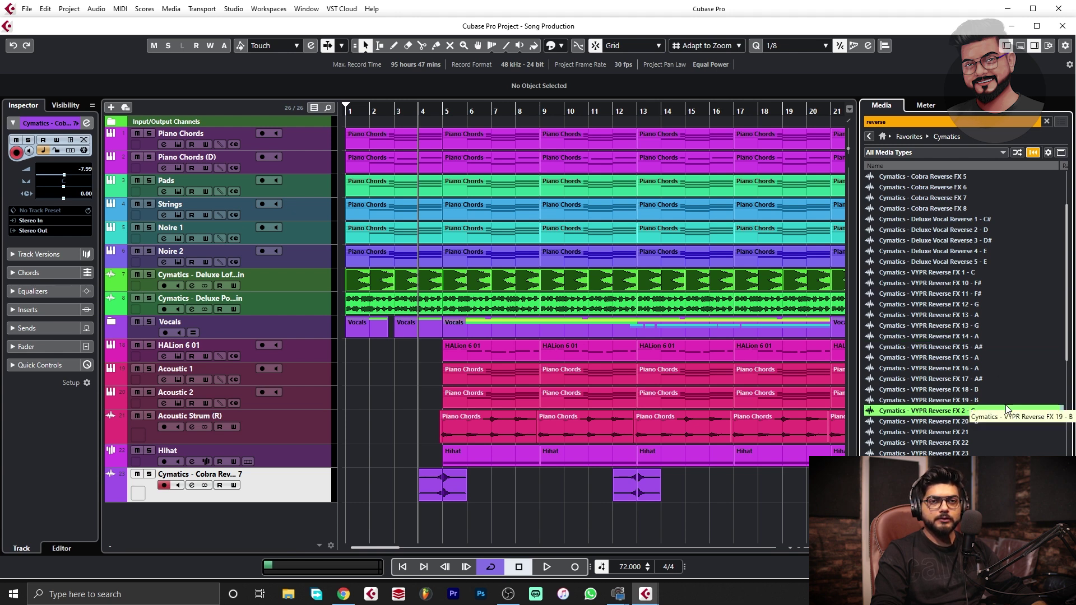
pyautogui.scroll(-4, 1005, 405)
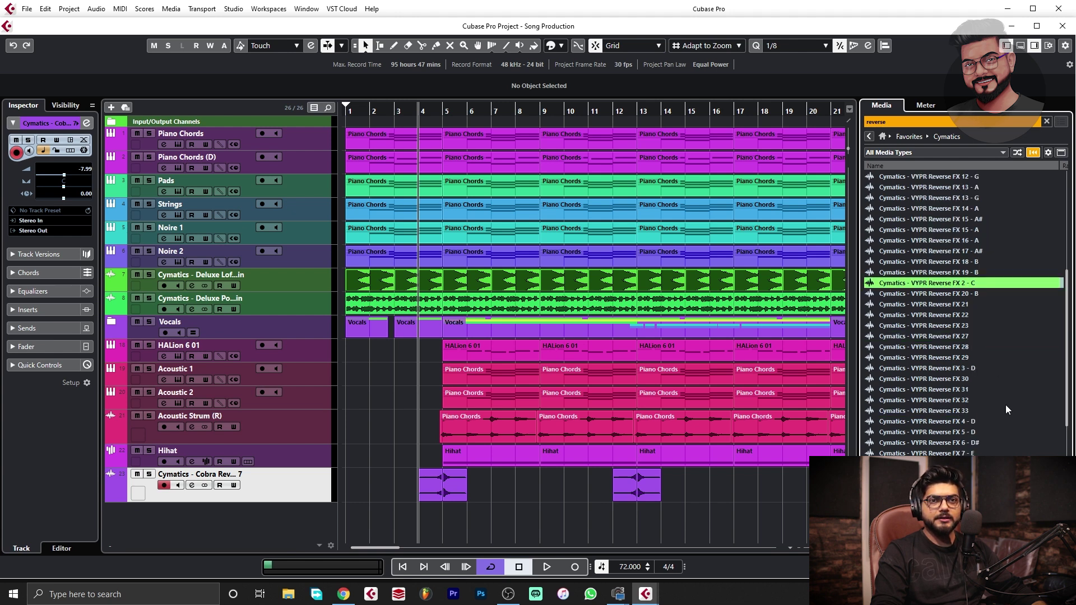
pyautogui.click(973, 369)
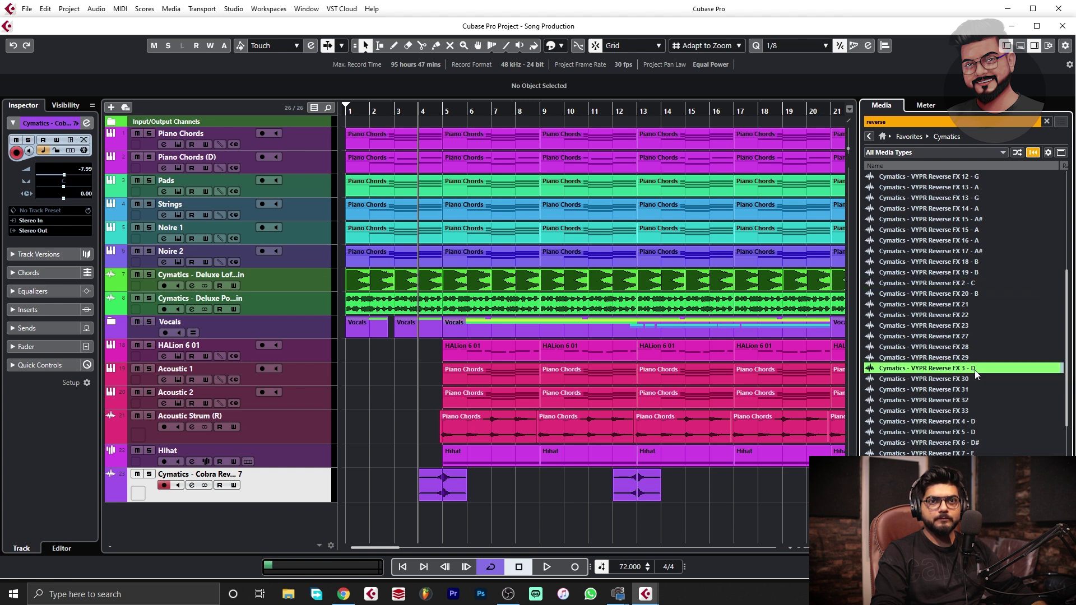
pyautogui.click(974, 423)
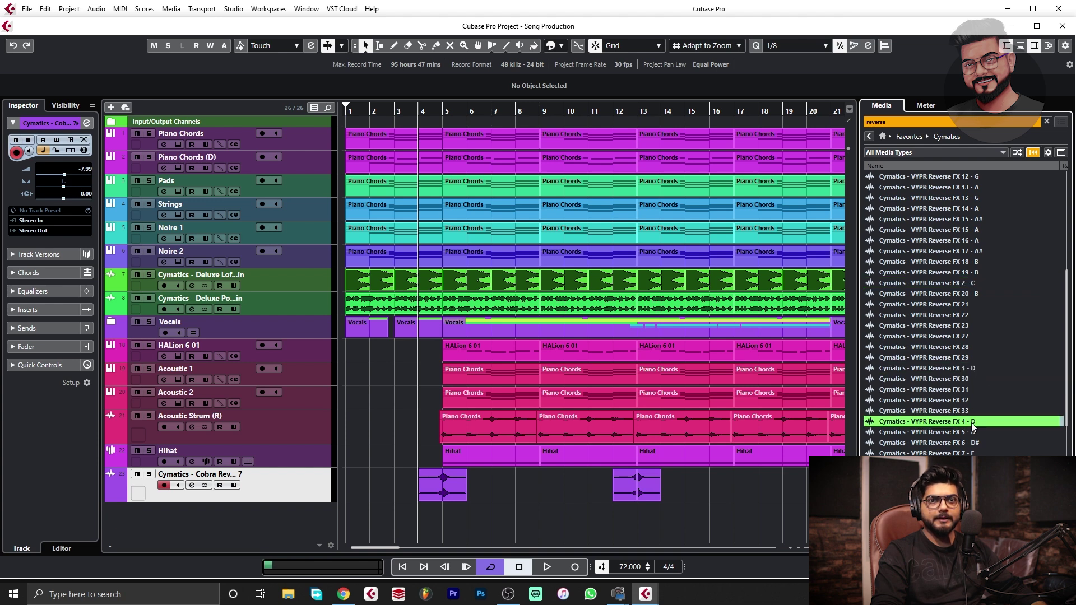
# Step: Add the VYPR Reverse FX 3 - D sample on a new track below Cobra Reverse FX 7, starting at 4.1.1.0
pyautogui.click(980, 371)
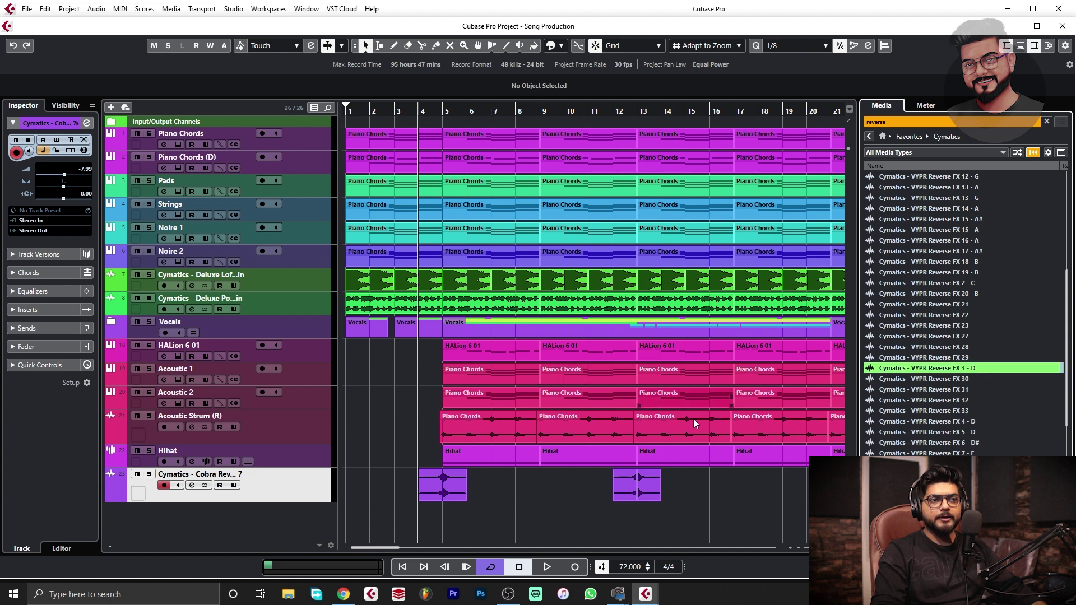
pyautogui.click(739, 493)
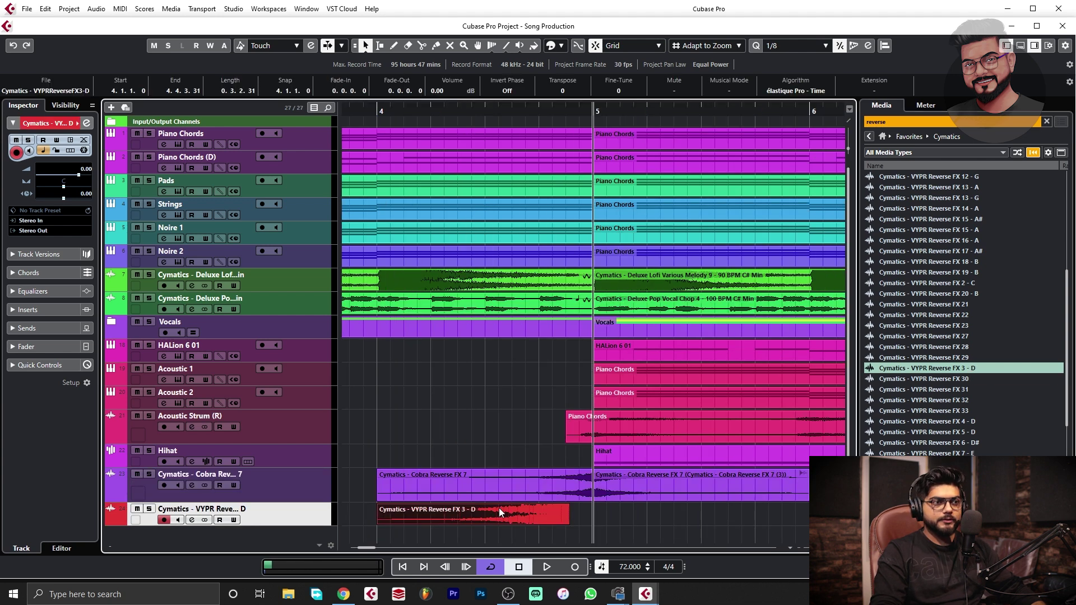
pyautogui.click(582, 522)
# Step: Time-stretch the end of the VYPR Reverse FX 3 - D event to bar 5 with Sizing Applies Time Stretch
pyautogui.click(366, 45)
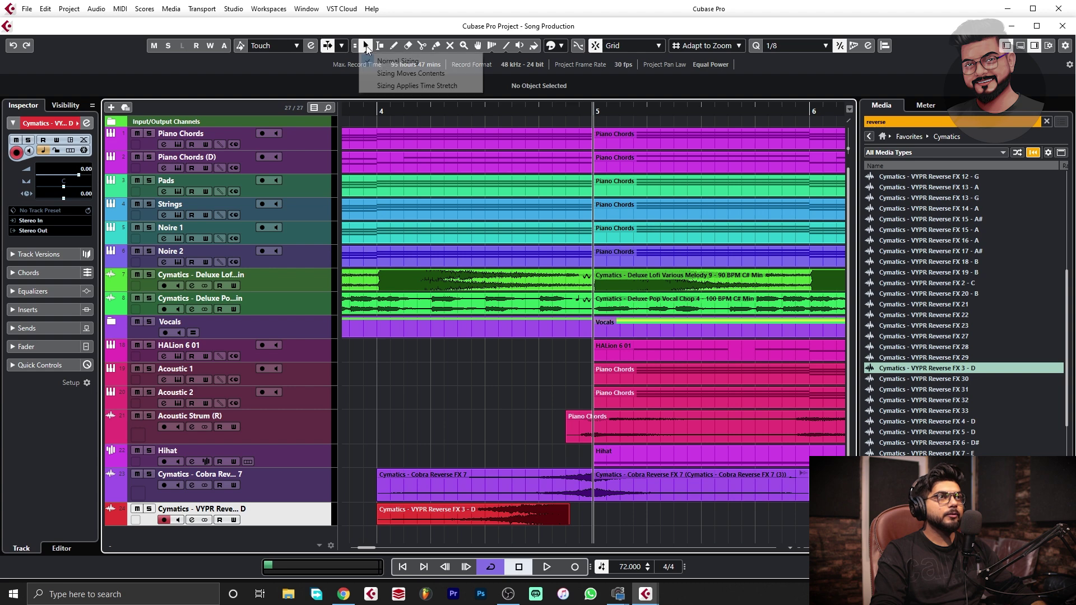
pyautogui.click(396, 85)
pyautogui.moveTo(571, 530); pyautogui.dragTo(593, 529)
pyautogui.press('h')
pyautogui.press('h')
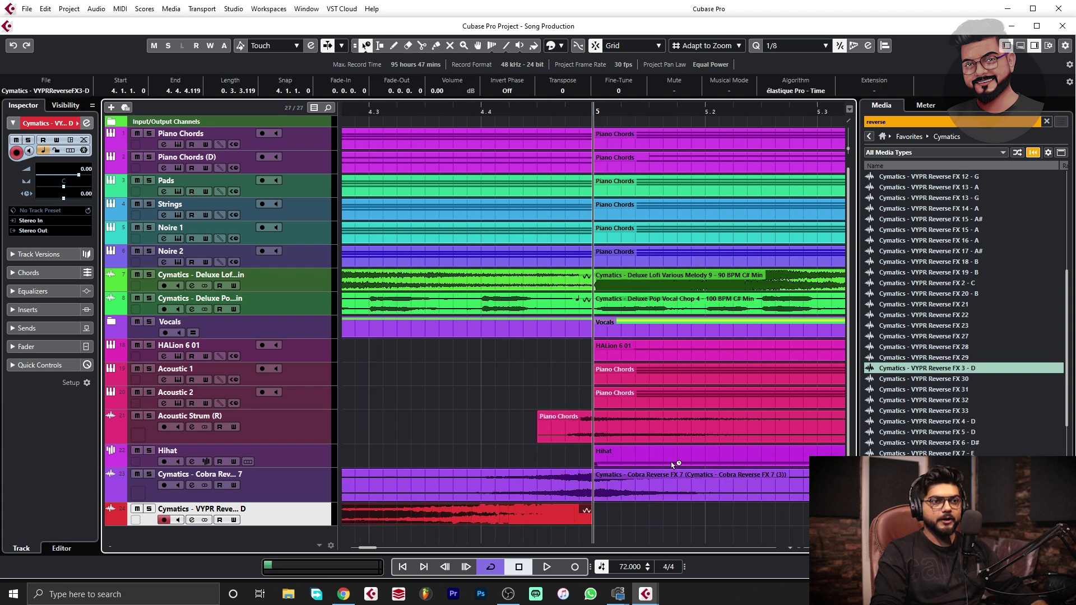
pyautogui.press('g')
pyautogui.press('g')
pyautogui.press('g')
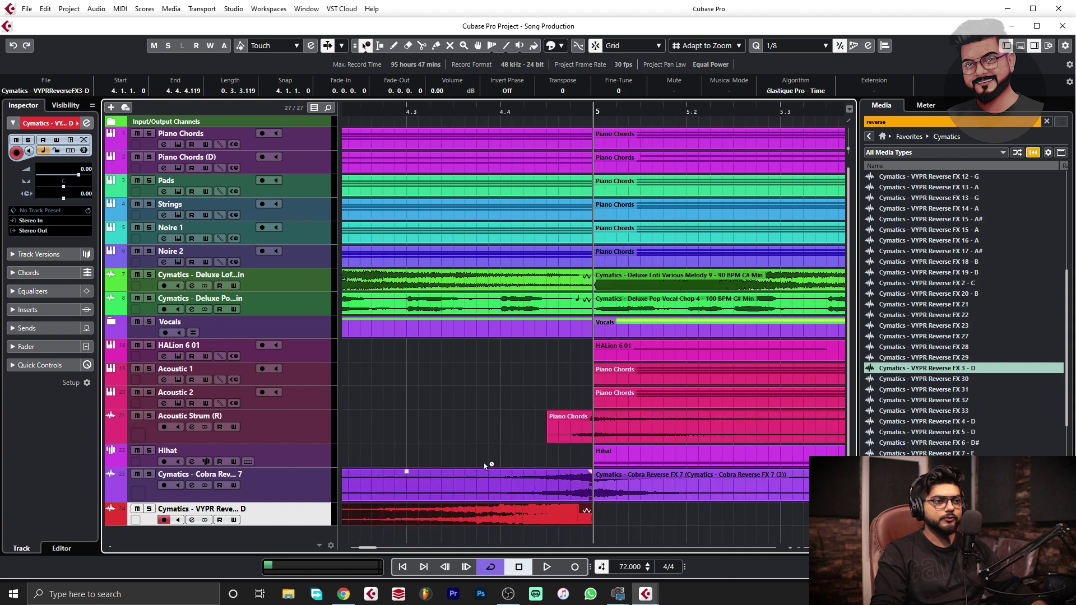
# Step: Hide the media browser and transpose the VYPR Reverse FX 3 - D event by -1
pyautogui.click(1034, 45)
pyautogui.press('g')
pyautogui.press('g')
pyautogui.press('g')
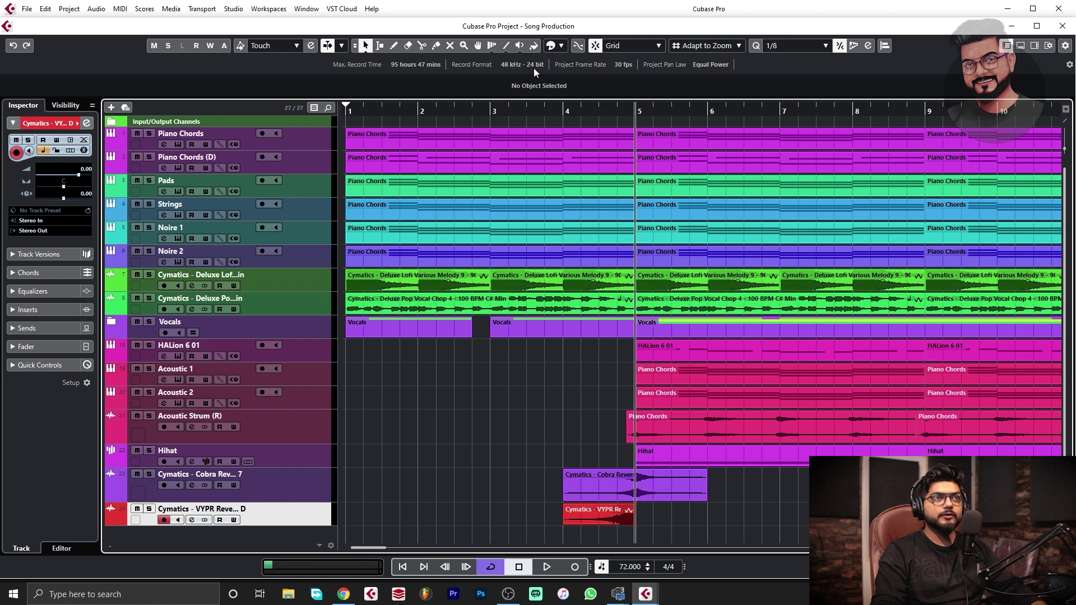
pyautogui.click(595, 516)
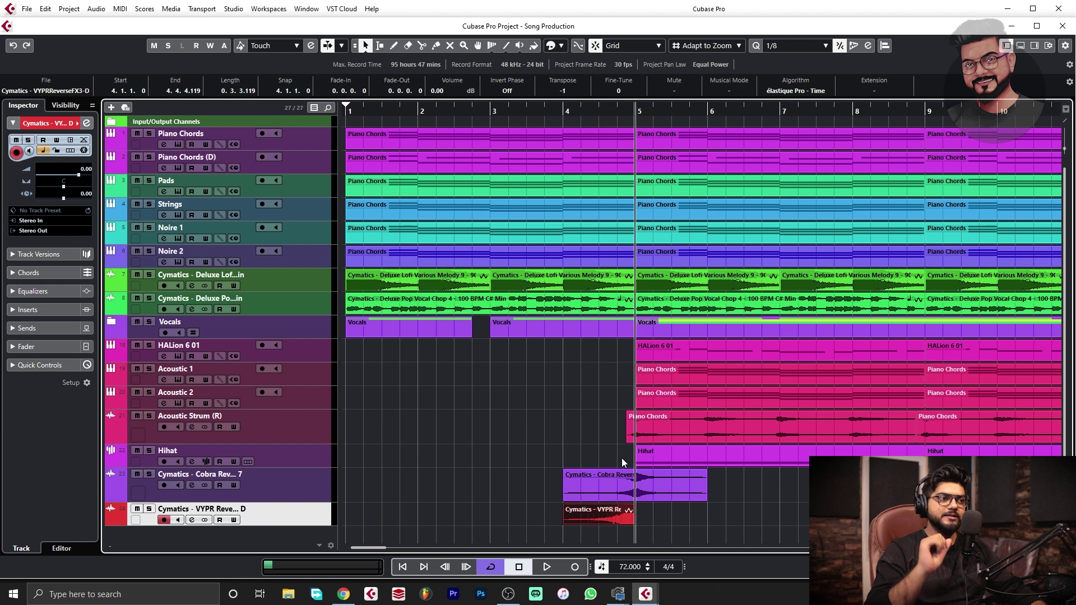
# Step: Duplicate the VYPR Reverse FX 3 - D event to 5.1.1.0 and apply the Reverse process to the copy
pyautogui.hotkey('ctrl', 'd')
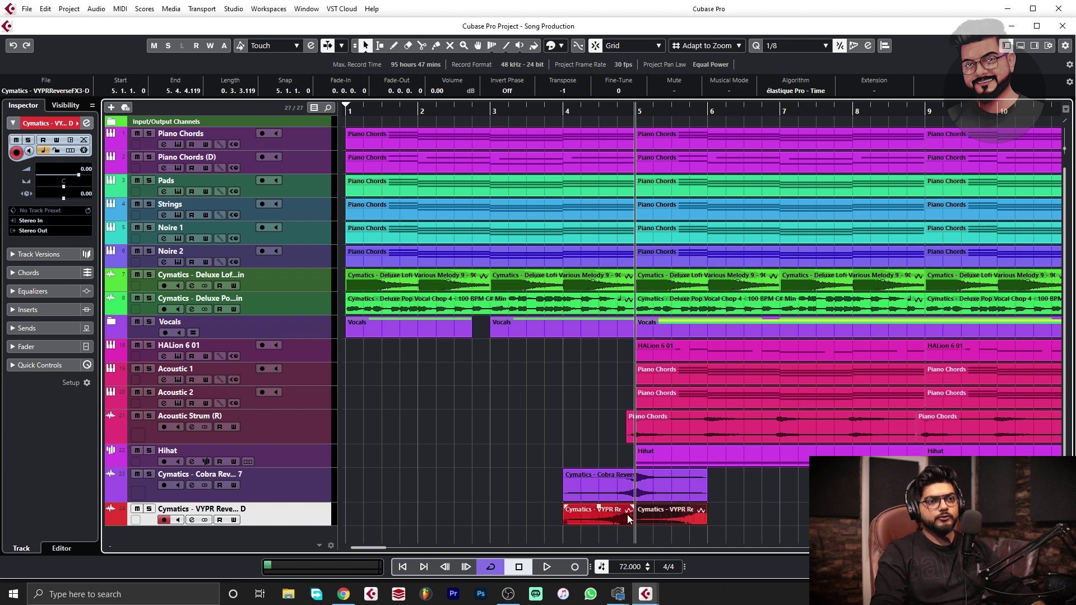
pyautogui.click(120, 9)
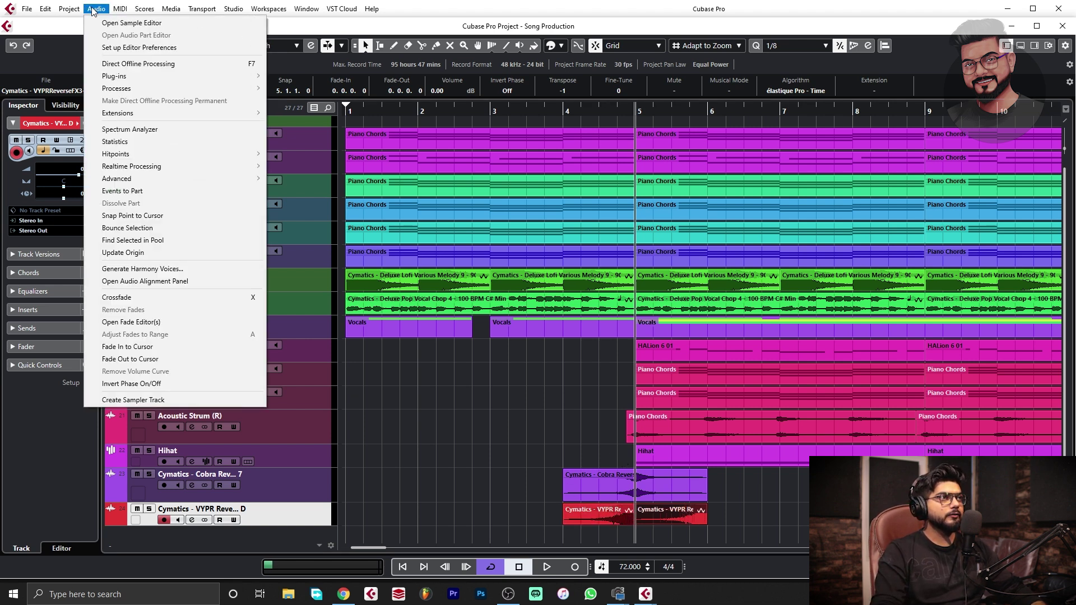
pyautogui.moveTo(134, 89)
pyautogui.click(292, 212)
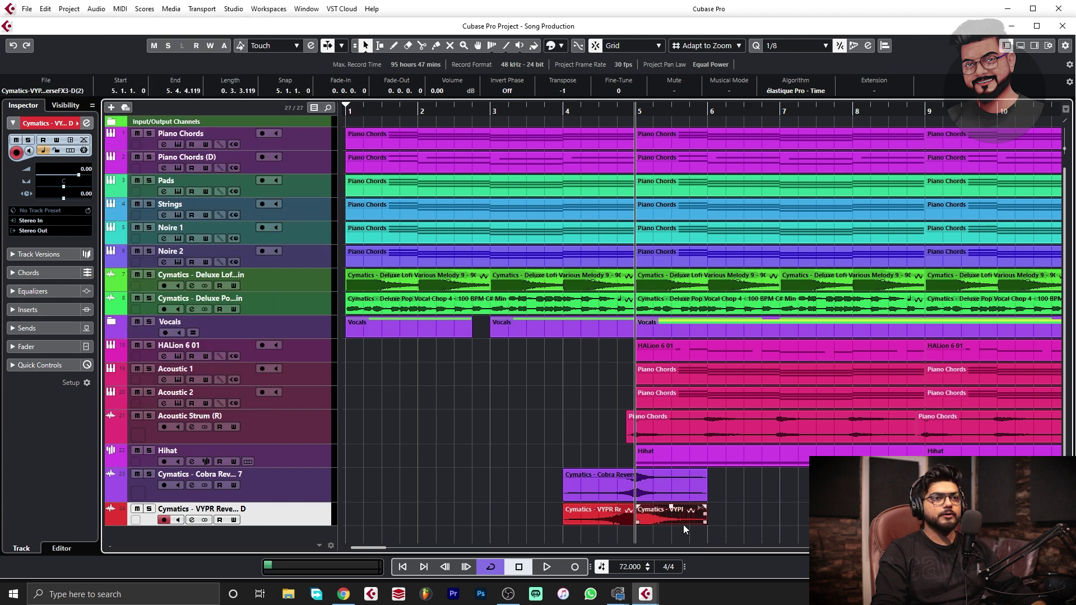
# Step: Set the volume of both VYPR Reverse FX 3 - D events to -10 dB and their track's level to -12
pyautogui.click(588, 511)
pyautogui.moveTo(768, 519); pyautogui.dragTo(588, 511)
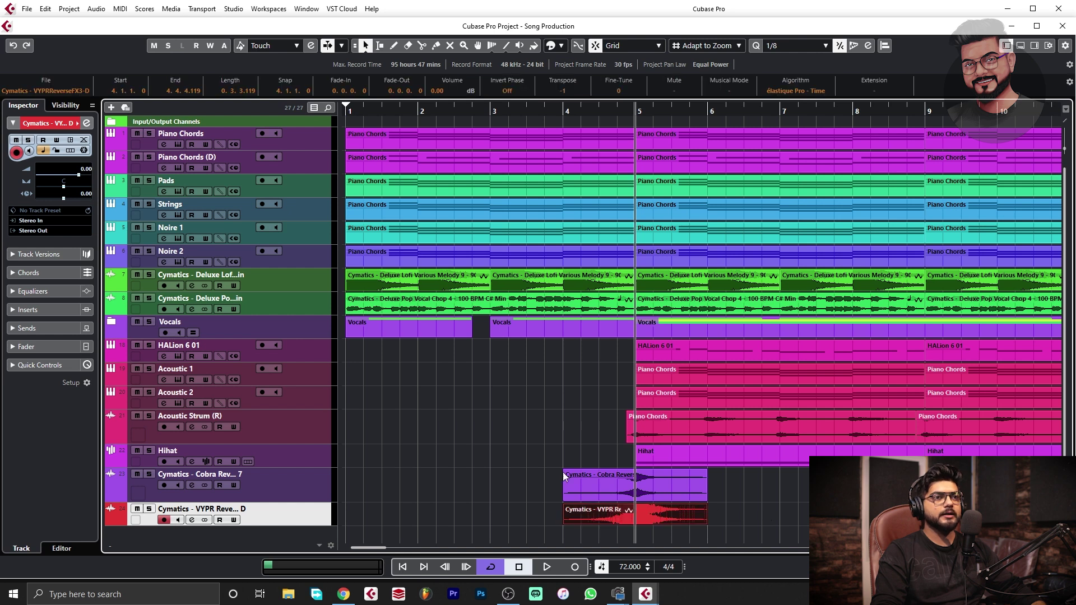
pyautogui.scroll(-5, 463, 92)
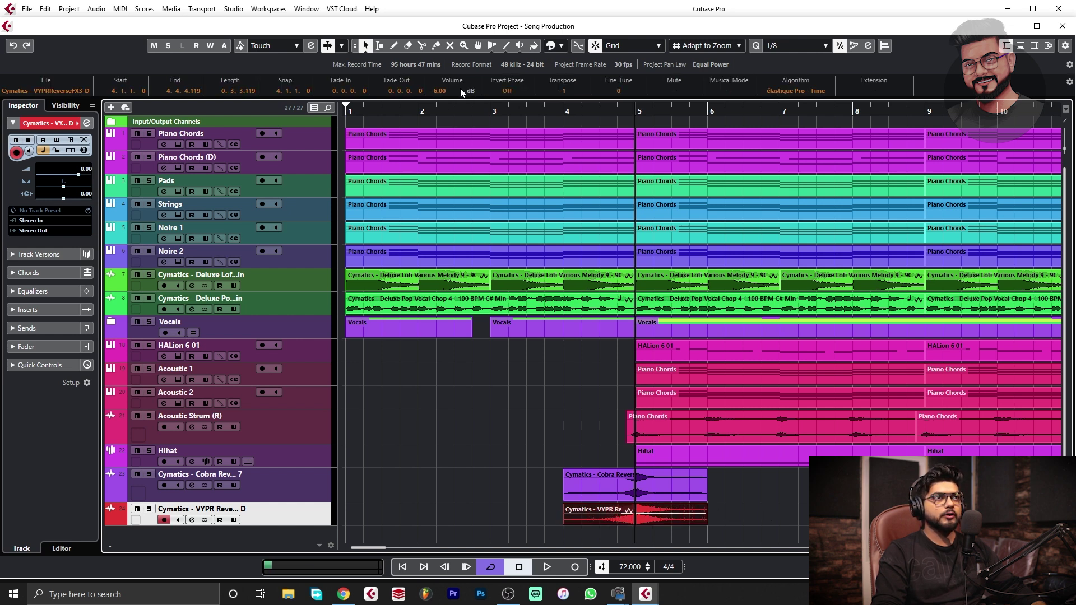
pyautogui.scroll(-3, 452, 91)
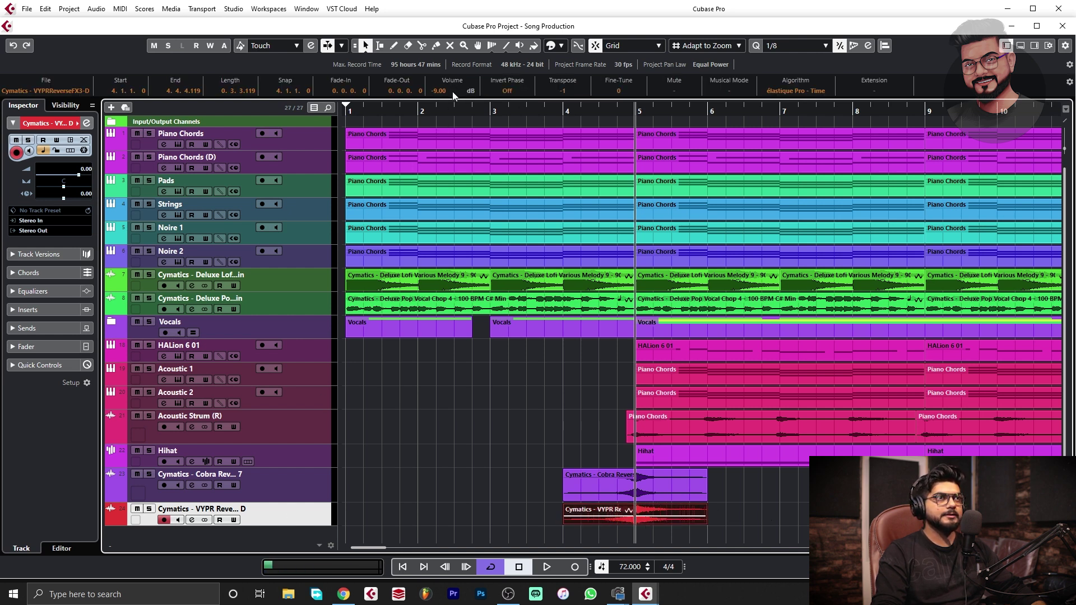
pyautogui.click(85, 168)
pyautogui.press('Return')
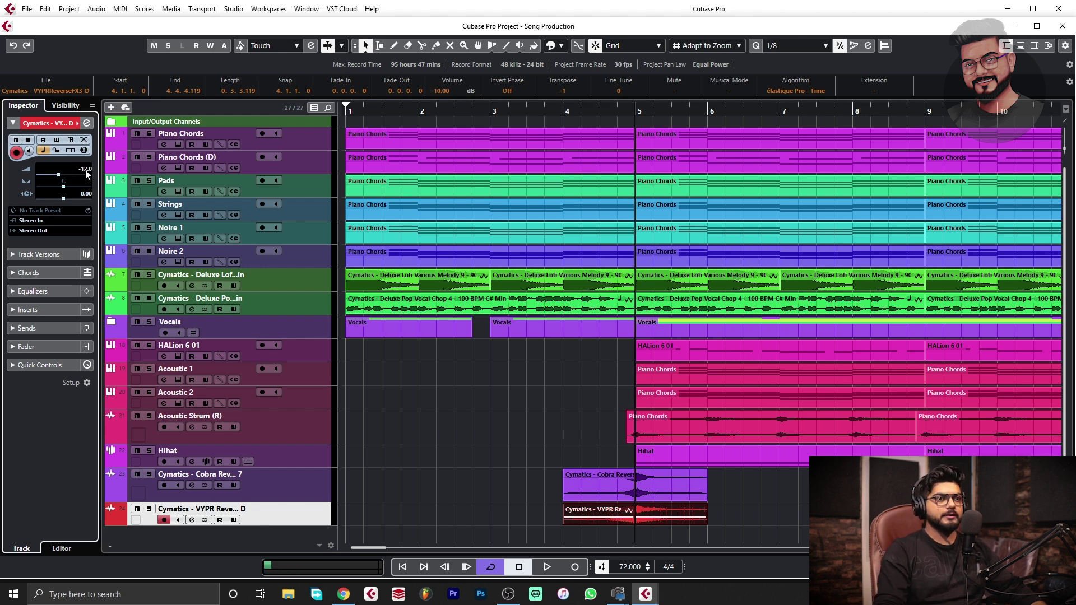
# Step: Play the transition from bar 4 and copy the pair of VYPR Reverse FX 3 - D events to 12.1.1.0
pyautogui.click(559, 111)
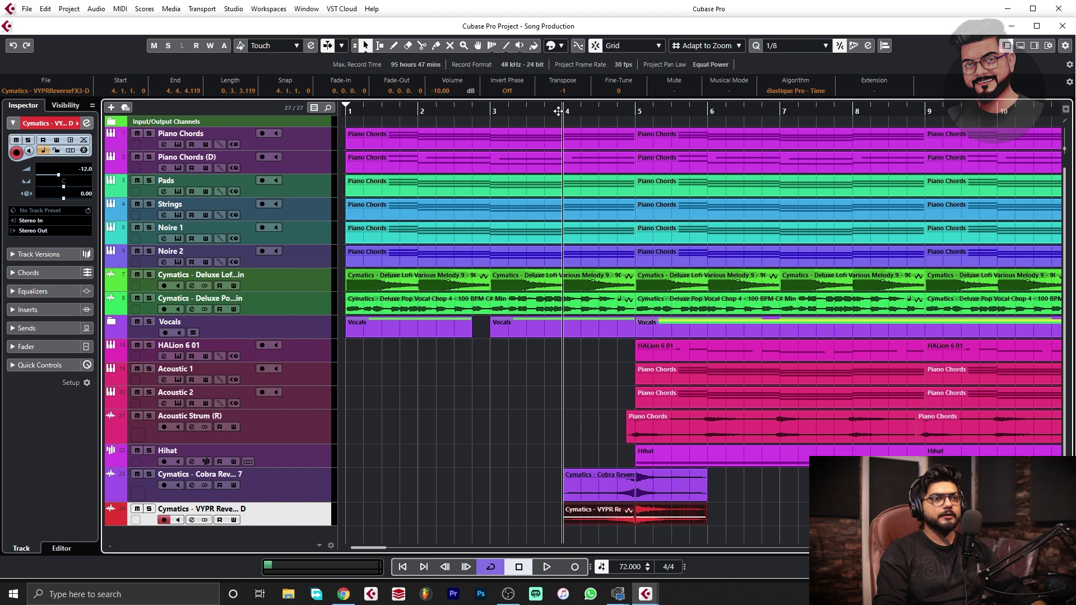
pyautogui.press('space')
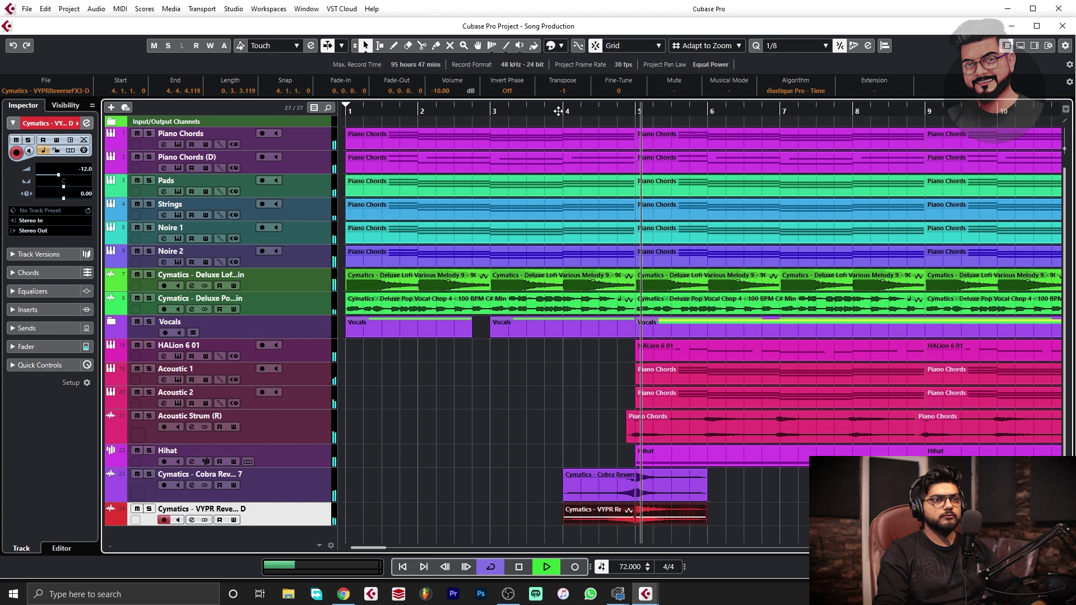
pyautogui.press('g')
pyautogui.press('g')
pyautogui.press('g')
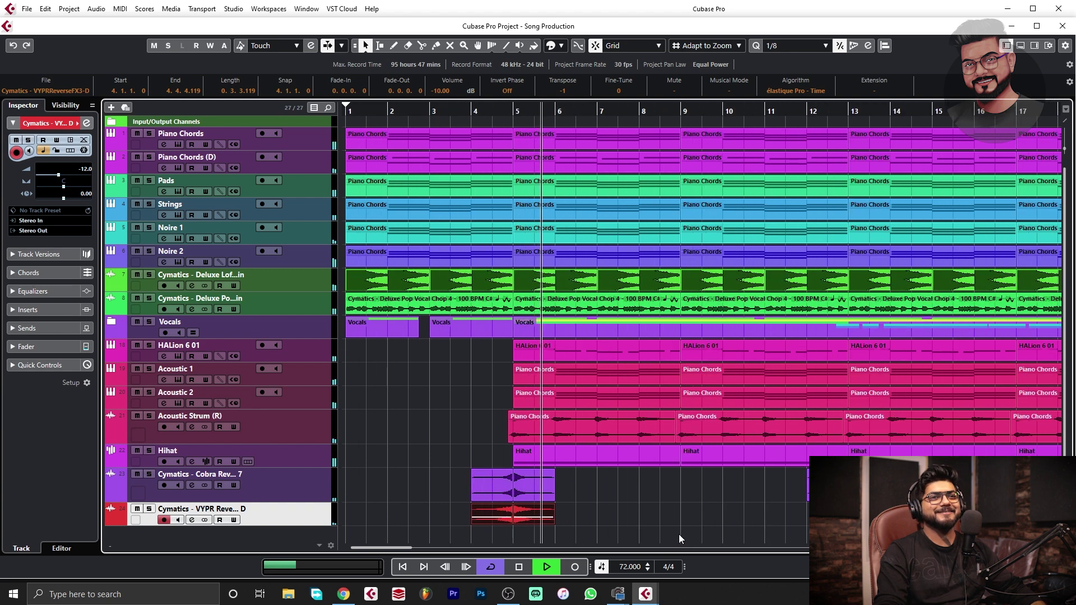
pyautogui.moveTo(506, 517); pyautogui.dragTo(848, 513)
pyautogui.press('g')
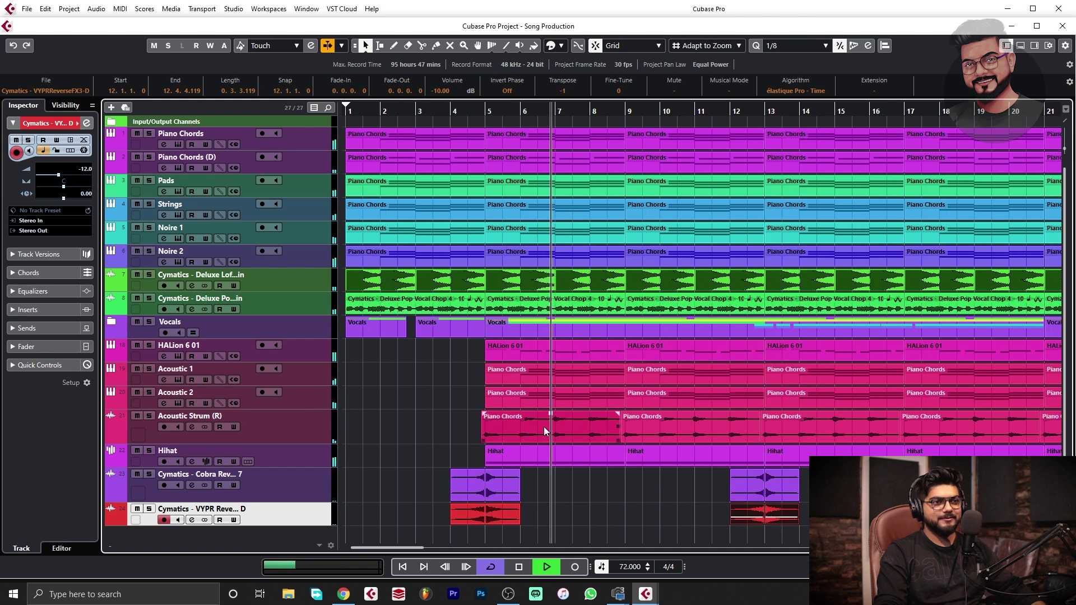
# Step: Try another copy of the VYPR Reverse FX 3 - D pair at 8.1.1.0 and delete it again
pyautogui.moveTo(496, 515); pyautogui.dragTo(616, 514)
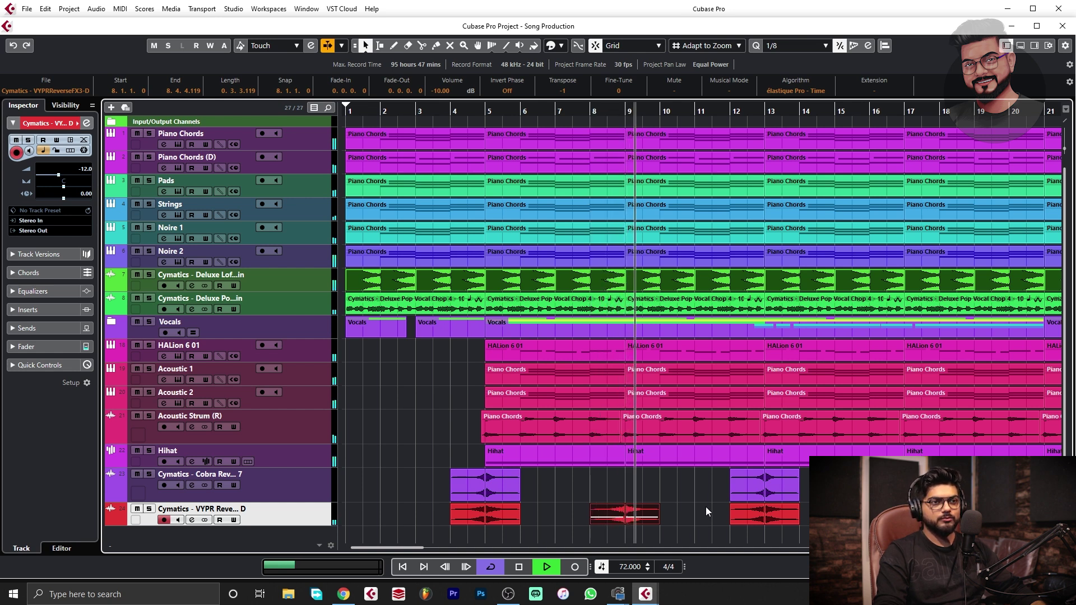
pyautogui.moveTo(706, 490); pyautogui.dragTo(607, 516)
pyautogui.press('Delete')
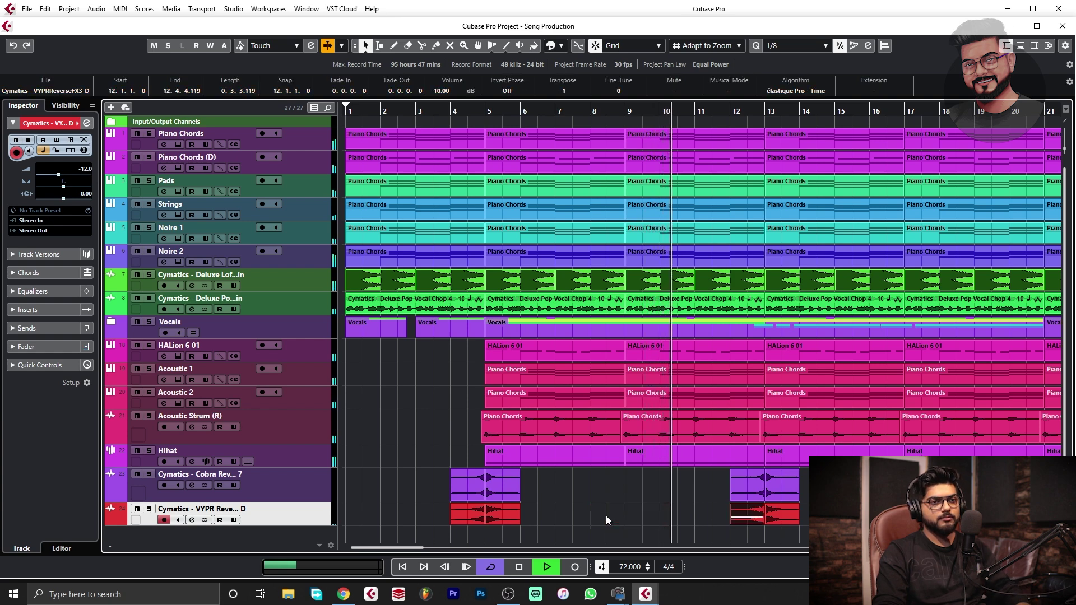
# Step: Reduce the height of the tracks in the track list and stop playback
pyautogui.click(636, 493)
pyautogui.press('g')
pyautogui.press('g')
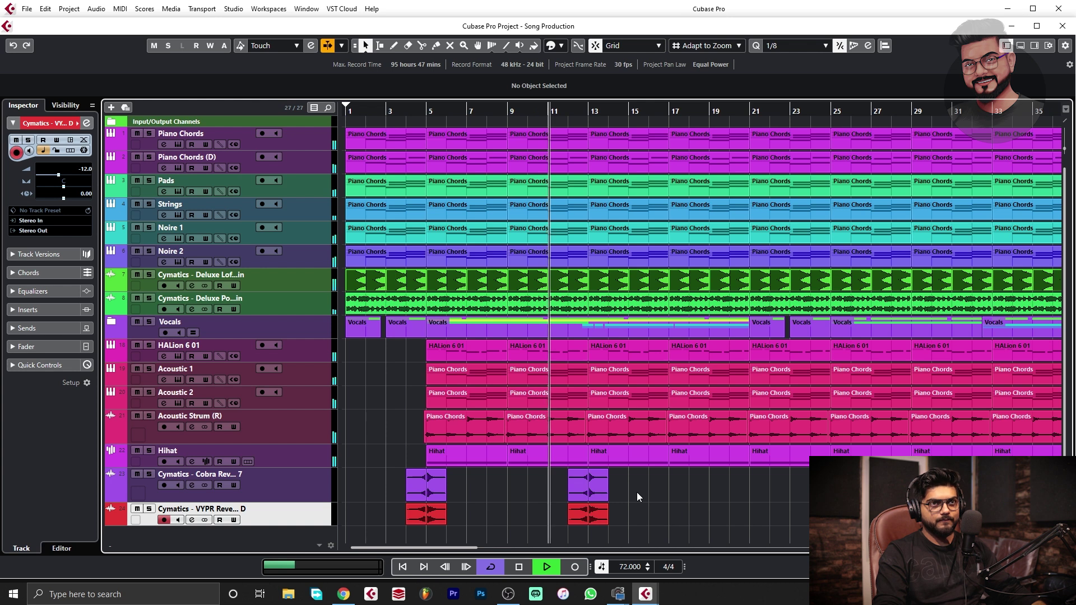
pyautogui.scroll(-1, 648, 496)
pyautogui.hotkey('shift', 'g')
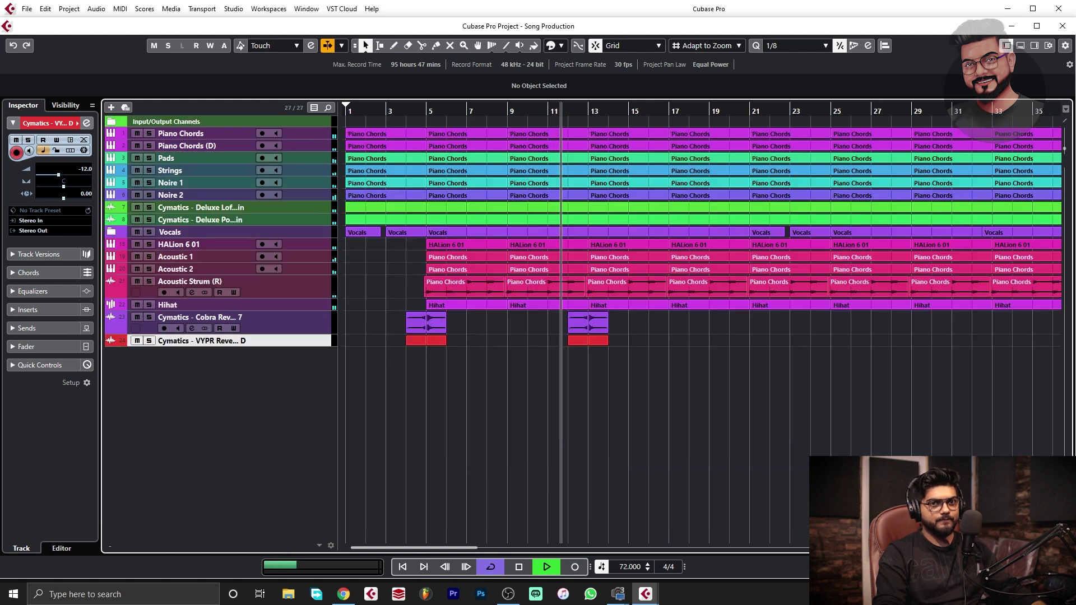
pyautogui.press('space')
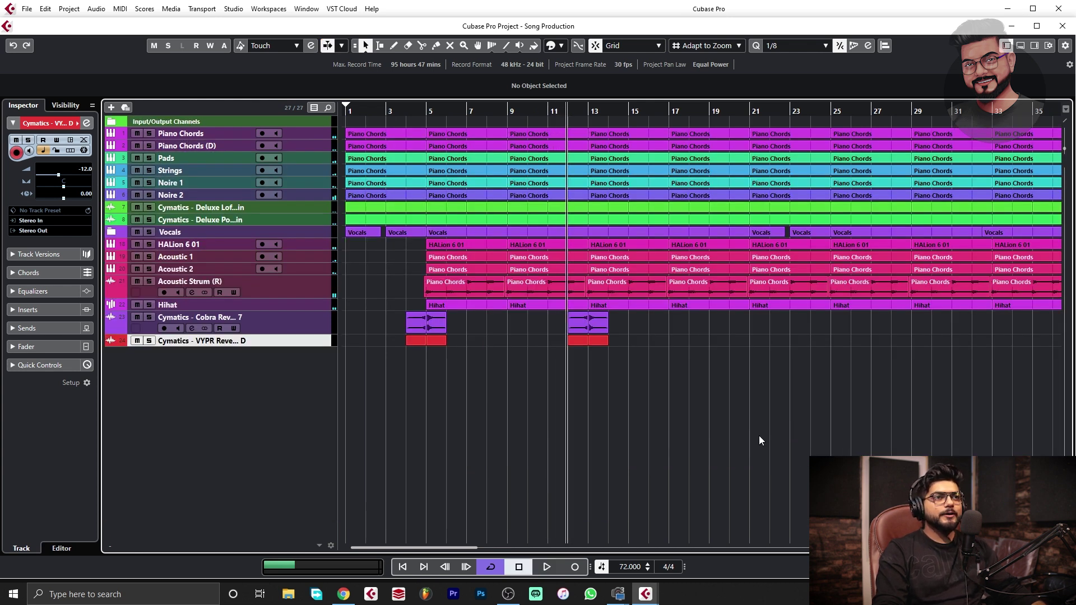
# Step: Select both reverse-effect tracks and increase the VYPR track's height to show its waveforms
pyautogui.press('g')
pyautogui.click(312, 333)
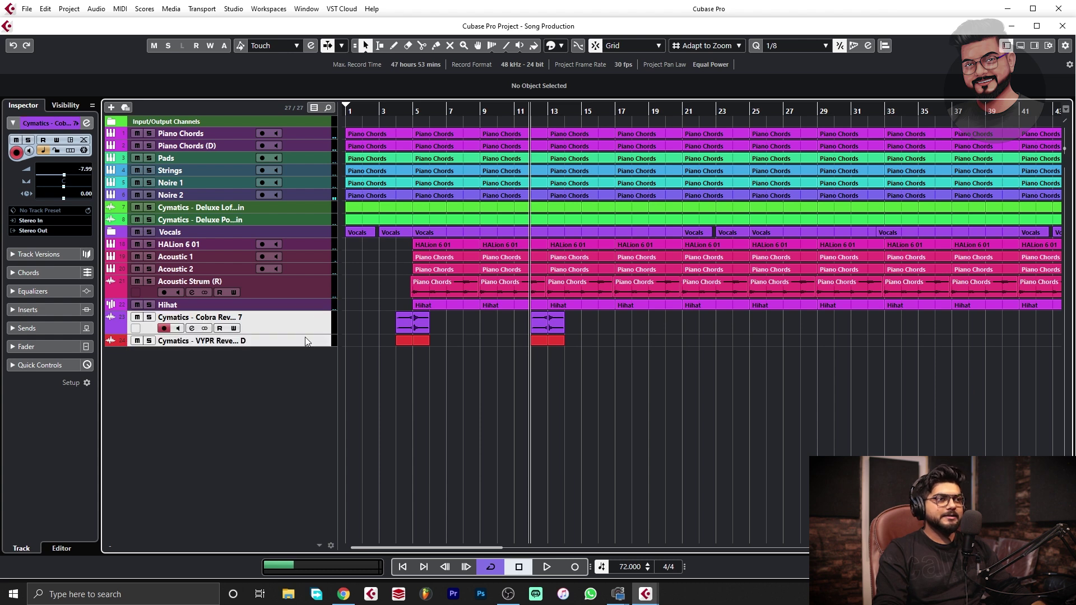
pyautogui.moveTo(307, 339); pyautogui.dragTo(307, 351)
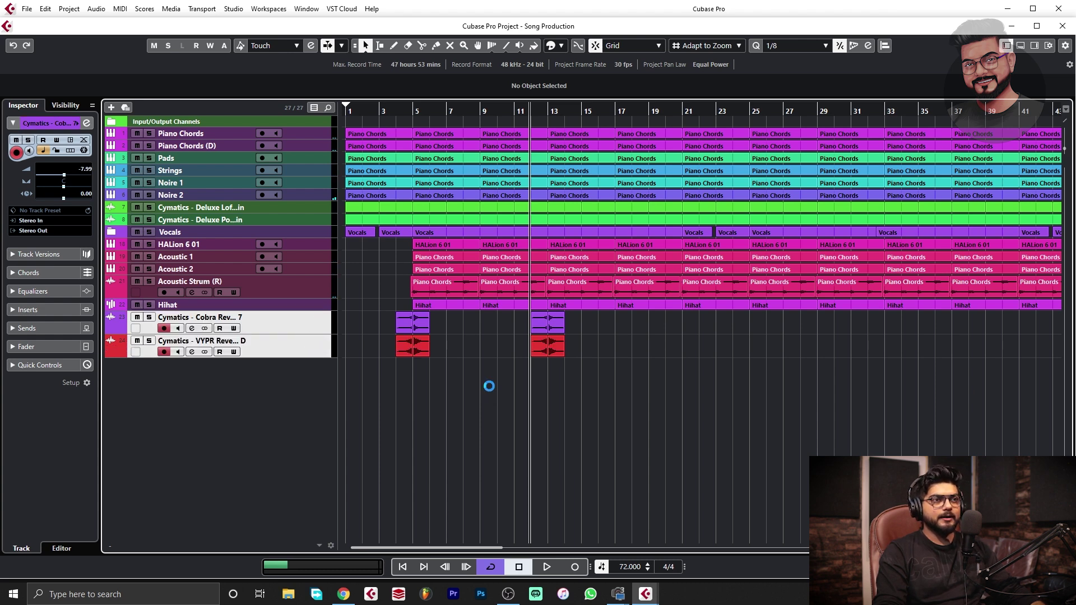
# Step: Move the playhead to bar 4 and maximize the project window
pyautogui.press('g')
pyautogui.click(387, 112)
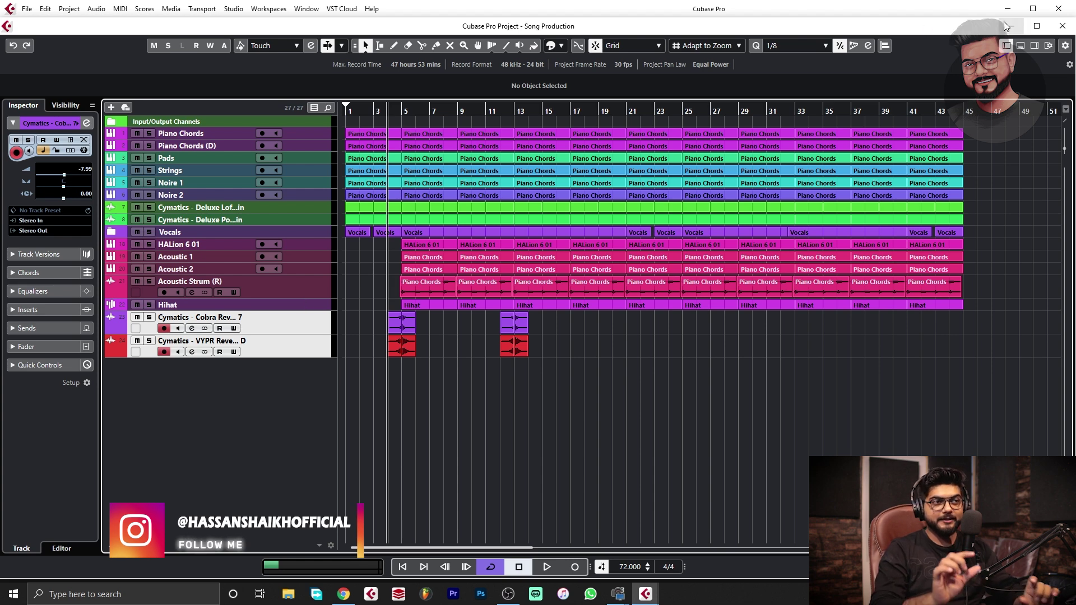
pyautogui.click(1037, 27)
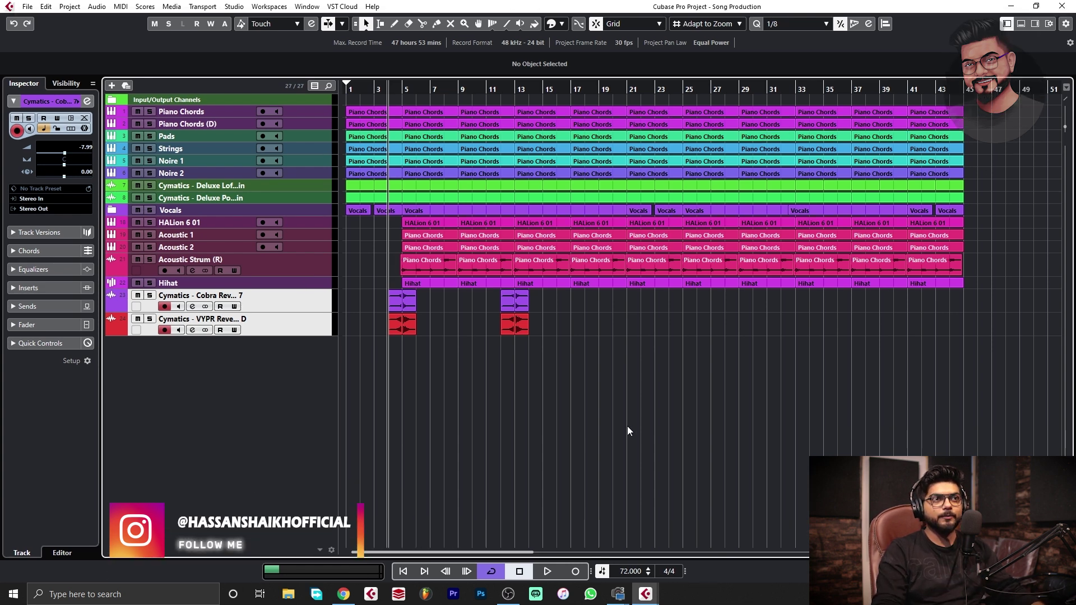
pyautogui.moveTo(524, 368)
pyautogui.mouseDown()
pyautogui.moveTo(502, 318)
pyautogui.moveTo(528, 321)
pyautogui.mouseUp()
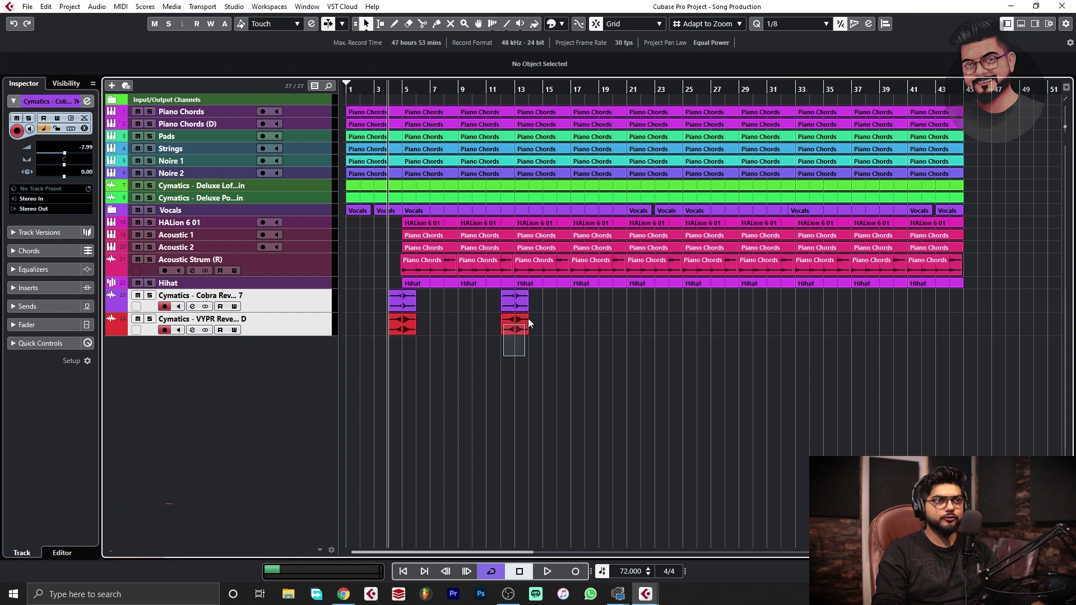
pyautogui.press('h')
pyautogui.press('h')
pyautogui.press('h')
pyautogui.press('h')
pyautogui.press('h')
pyautogui.press('h')
pyautogui.press('h')
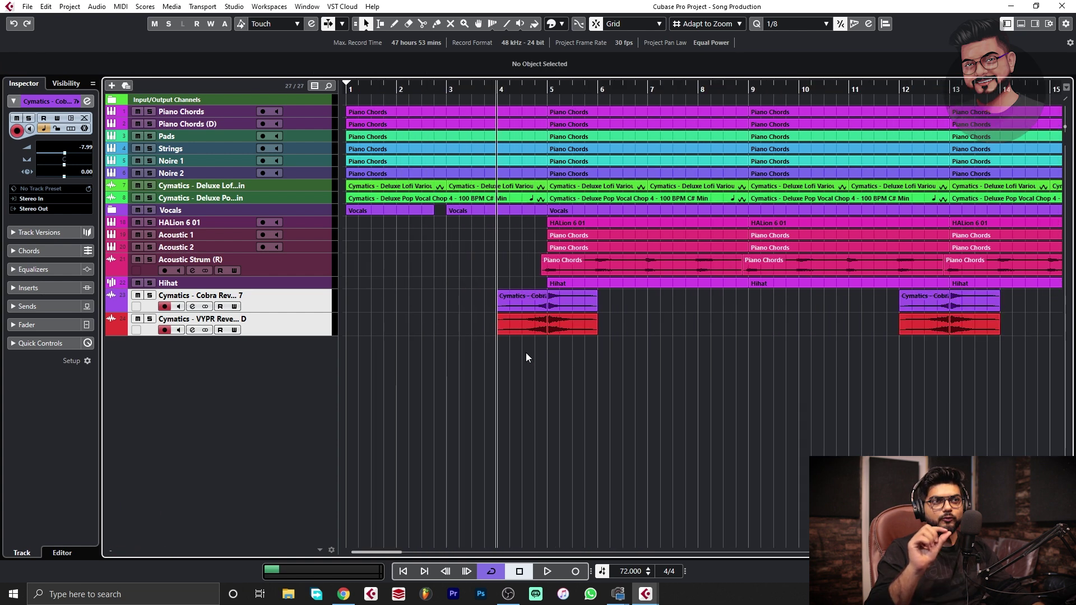
pyautogui.press('g')
pyautogui.press('g')
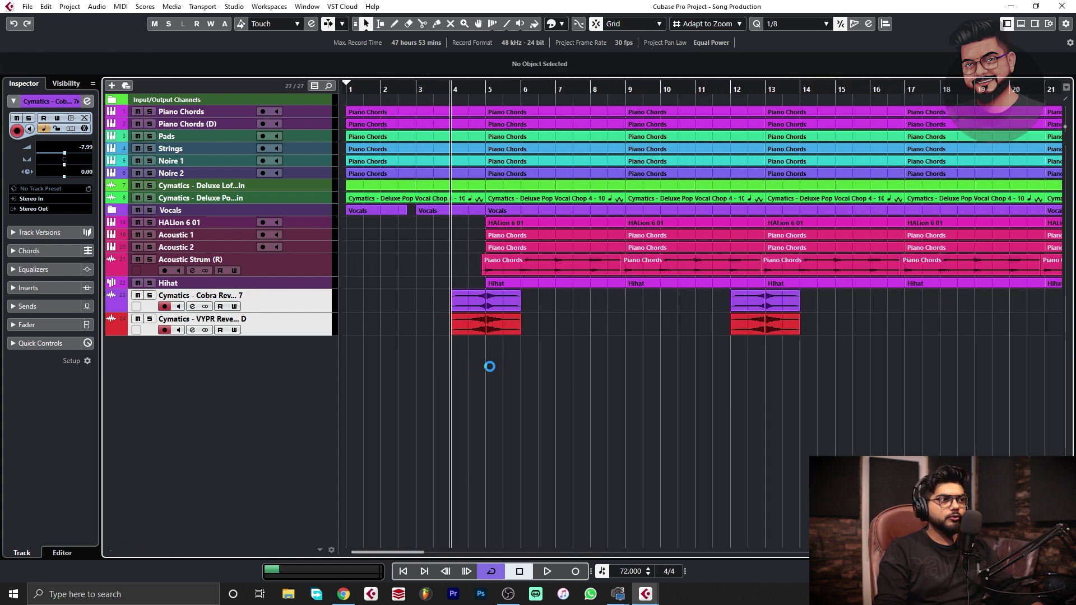
pyautogui.moveTo(457, 315); pyautogui.dragTo(457, 316)
pyautogui.click(491, 364)
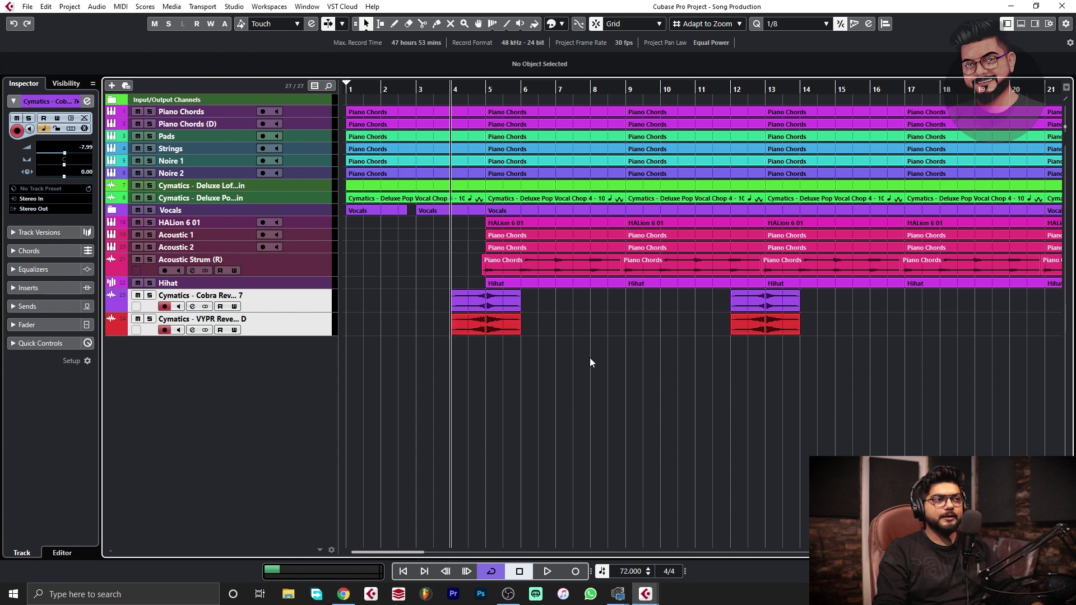
pyautogui.rightClick(248, 383)
pyautogui.click(230, 313)
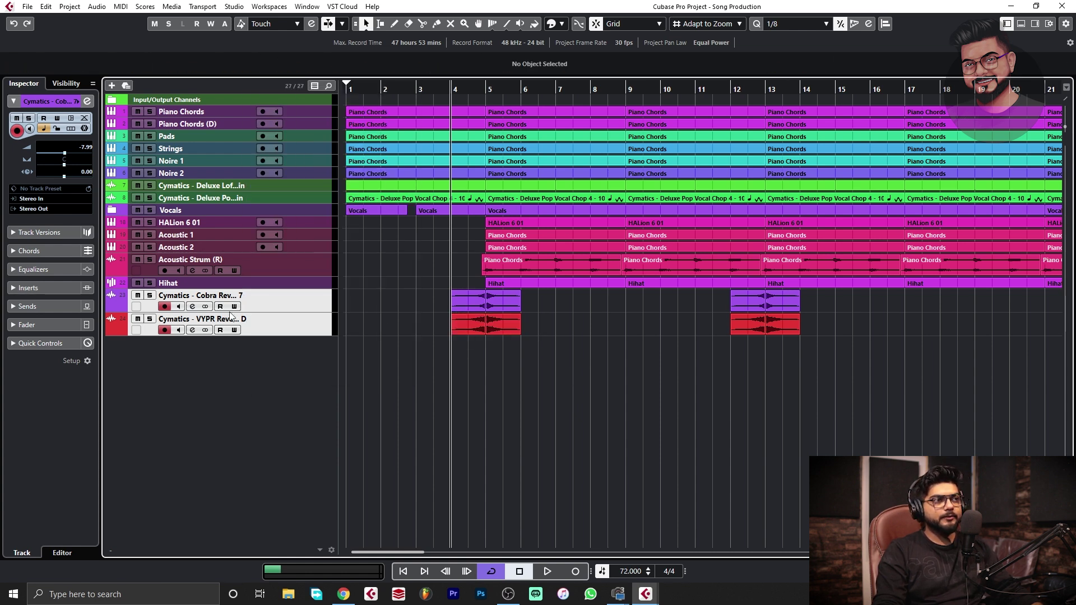
# Step: Move the Hihat track below the reverse-effect tracks and put it in a new folder track named Beat
pyautogui.click(253, 284)
pyautogui.moveTo(261, 286); pyautogui.dragTo(258, 340)
pyautogui.rightClick(280, 362)
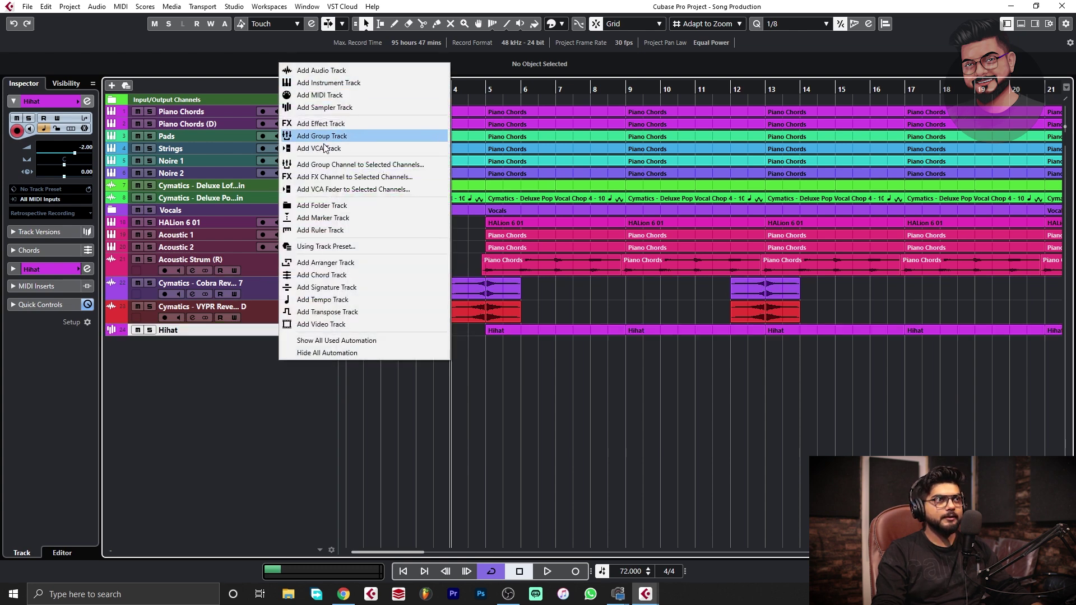
pyautogui.click(324, 205)
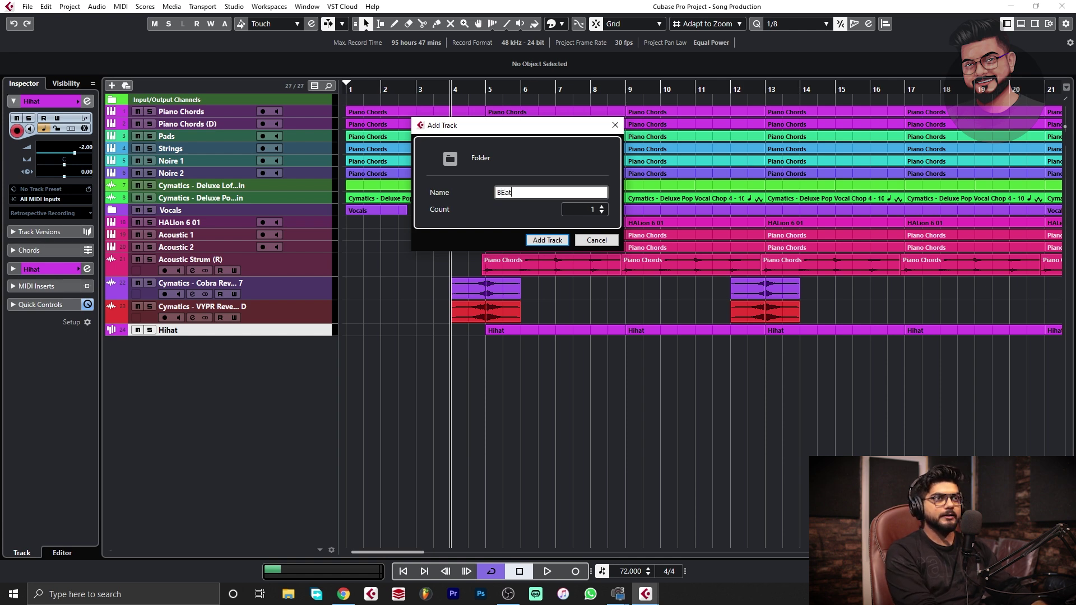
pyautogui.write('Beat')
pyautogui.press('Return')
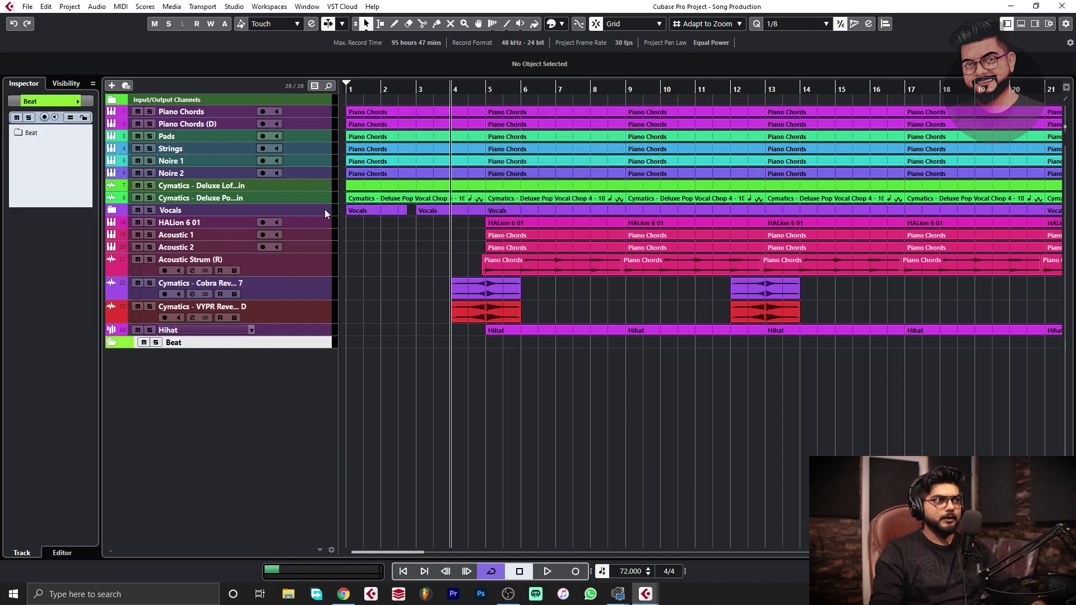
pyautogui.moveTo(310, 335)
pyautogui.mouseDown()
pyautogui.moveTo(312, 345)
pyautogui.moveTo(309, 334)
pyautogui.mouseUp()
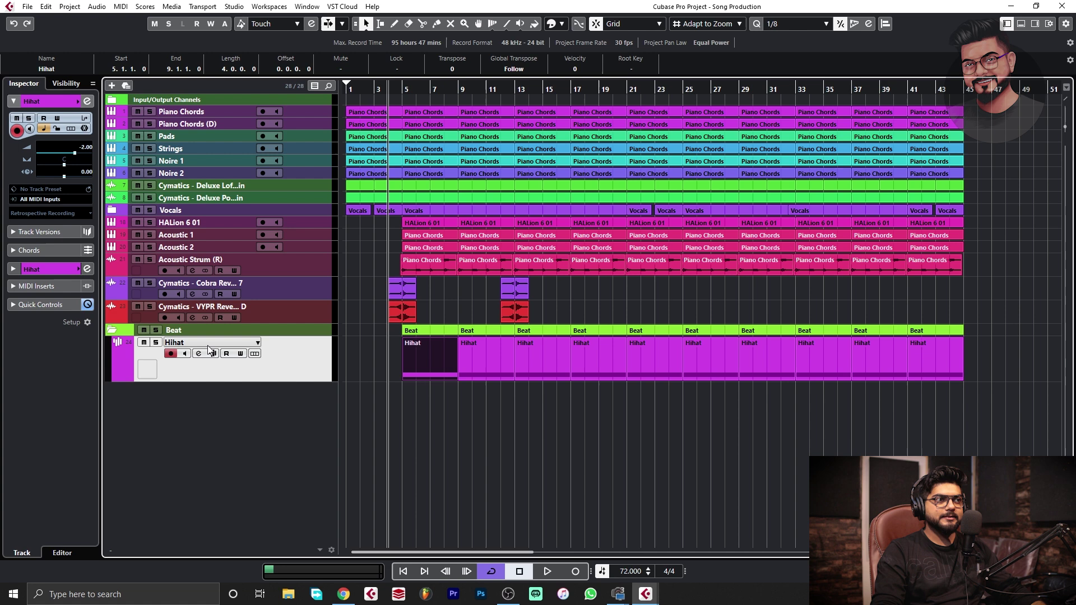
# Step: Search the Cymatics samples for hihat and load Cobra Closed Hihat 1 into the Hihat track's sampler
pyautogui.click(213, 354)
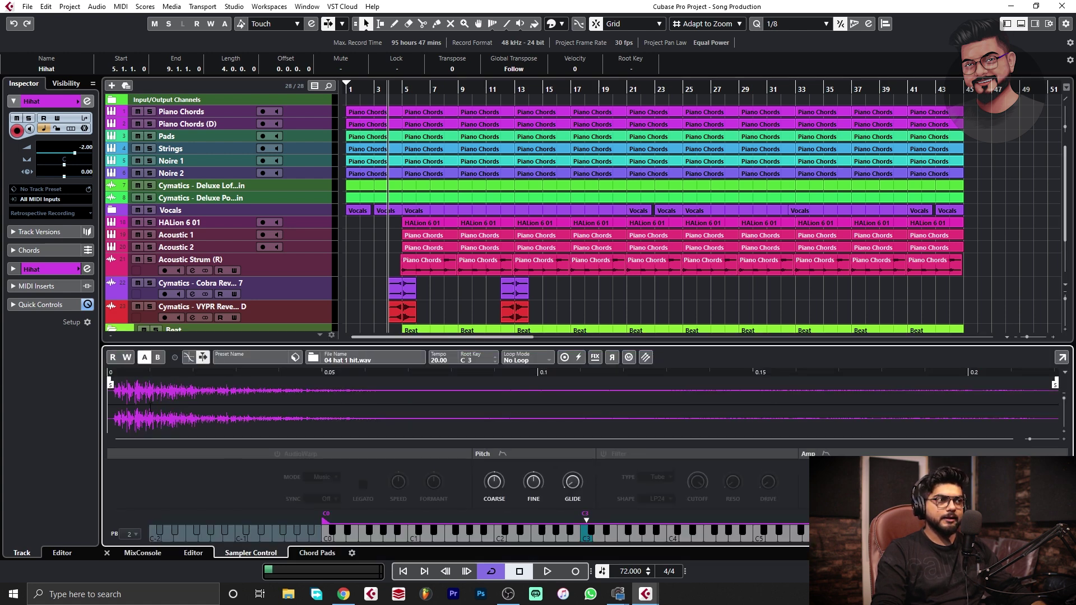
pyautogui.click(1035, 23)
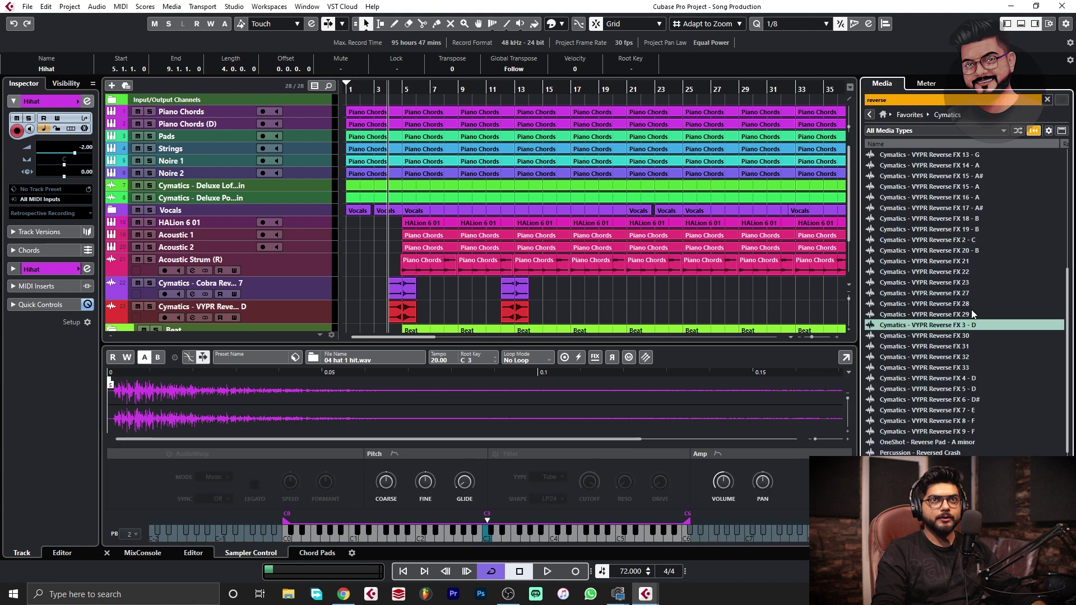
pyautogui.click(1047, 100)
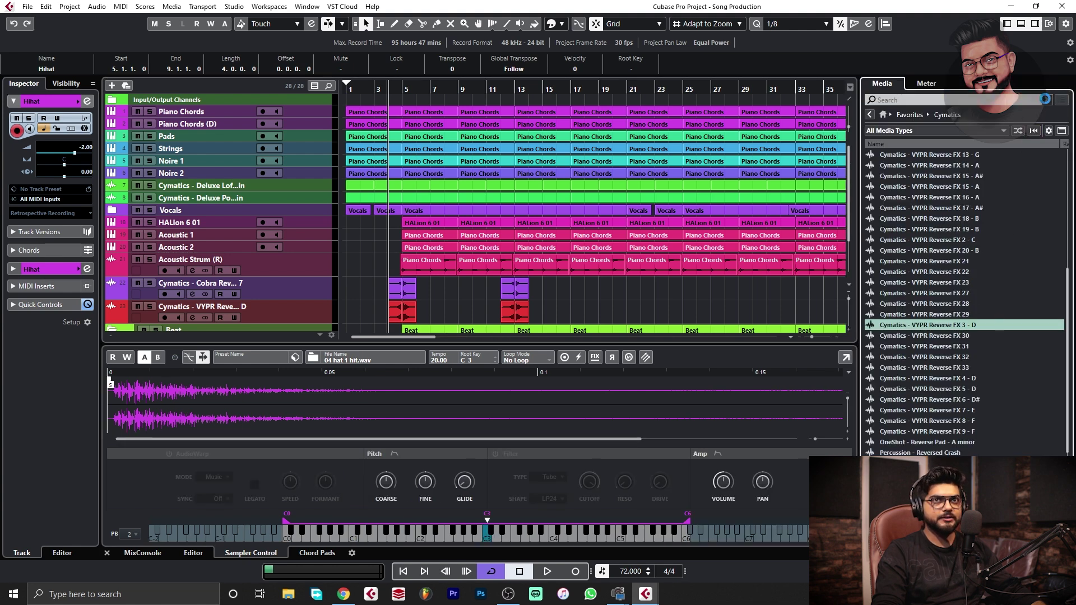
pyautogui.click(976, 100)
pyautogui.write('hihat')
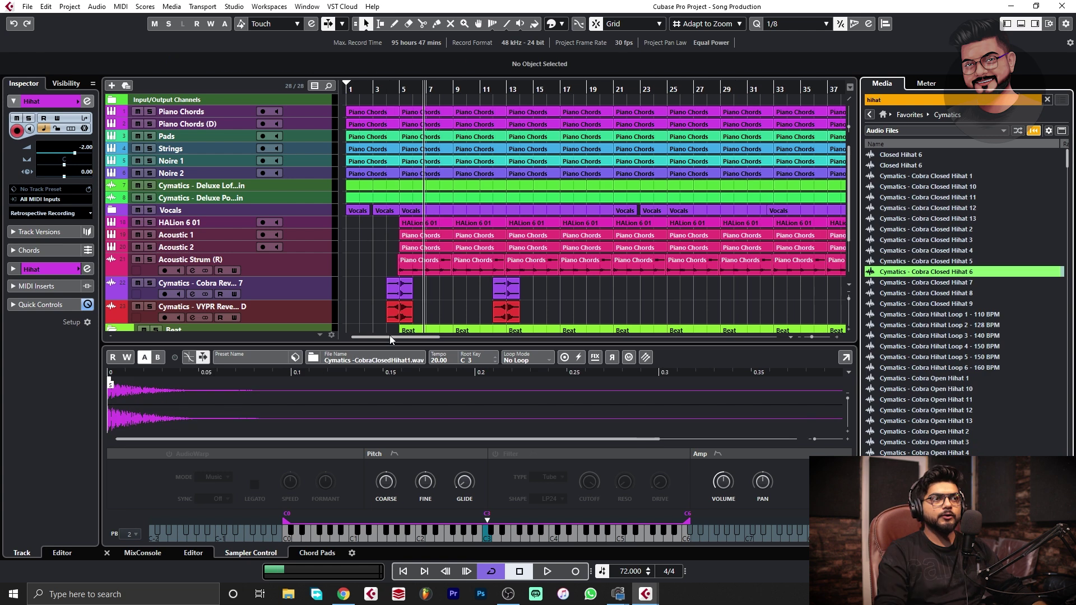
pyautogui.click(744, 359)
# Step: Hide the sampler controls and play the song from bar 5, raising the Hihat track's volume to 0.00
pyautogui.click(400, 90)
pyautogui.click(1021, 24)
pyautogui.press('space')
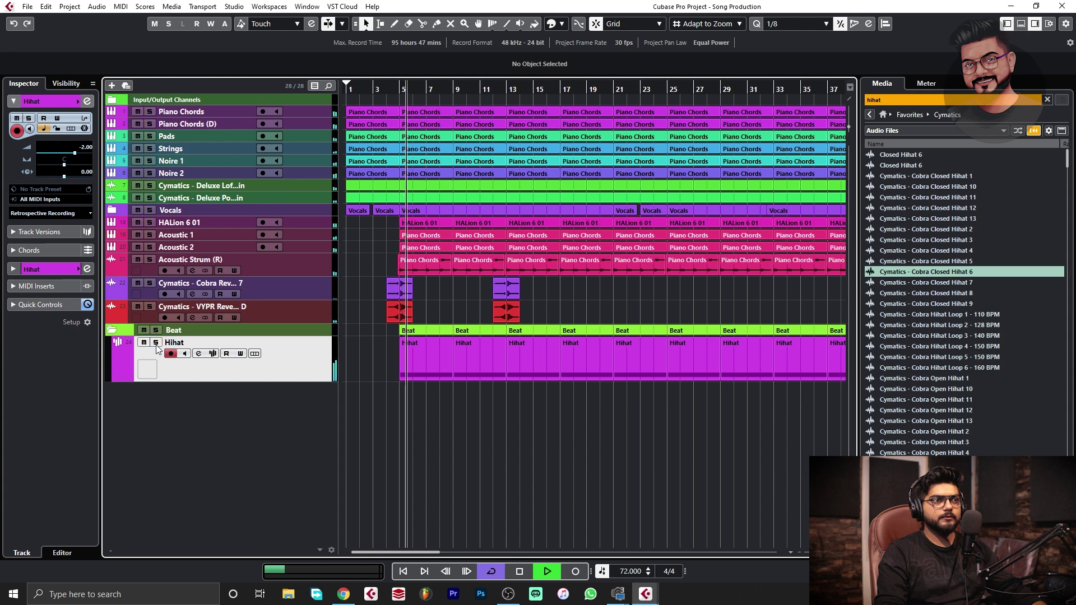
pyautogui.scroll(2, 87, 153)
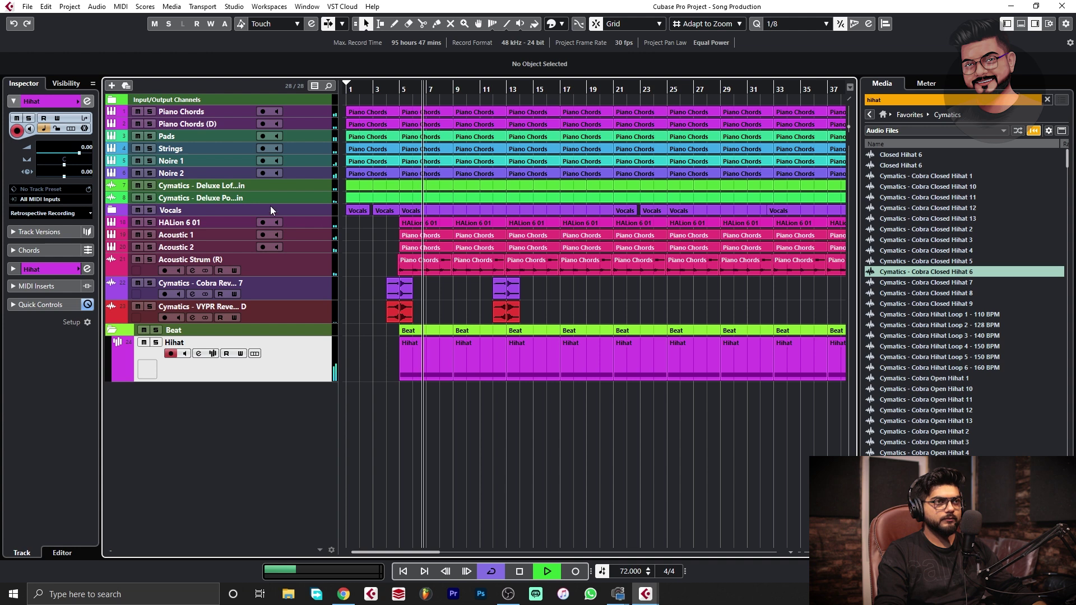
# Step: Mute the Vocals folder, return the playhead to bar 4 and stop playback
pyautogui.click(139, 211)
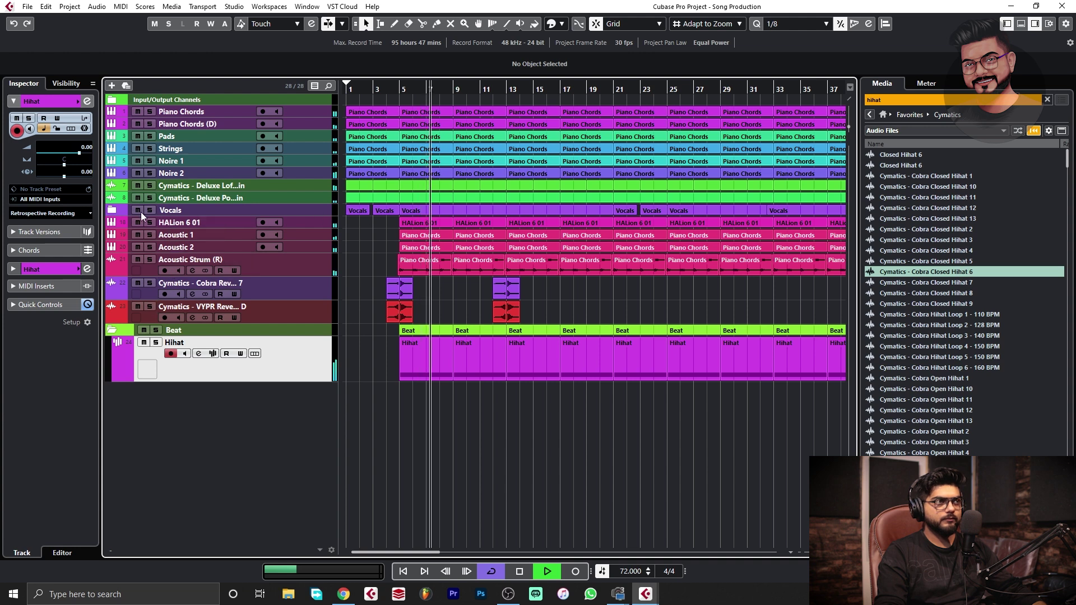
pyautogui.scroll(2, 476, 234)
pyautogui.scroll(1, 464, 196)
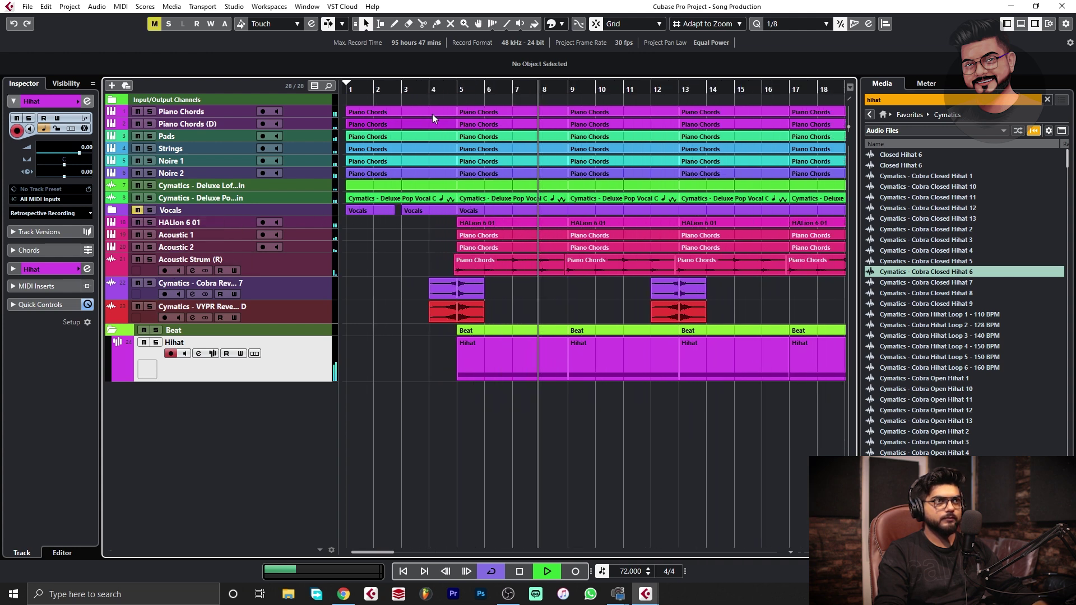
pyautogui.click(430, 85)
pyautogui.press('space')
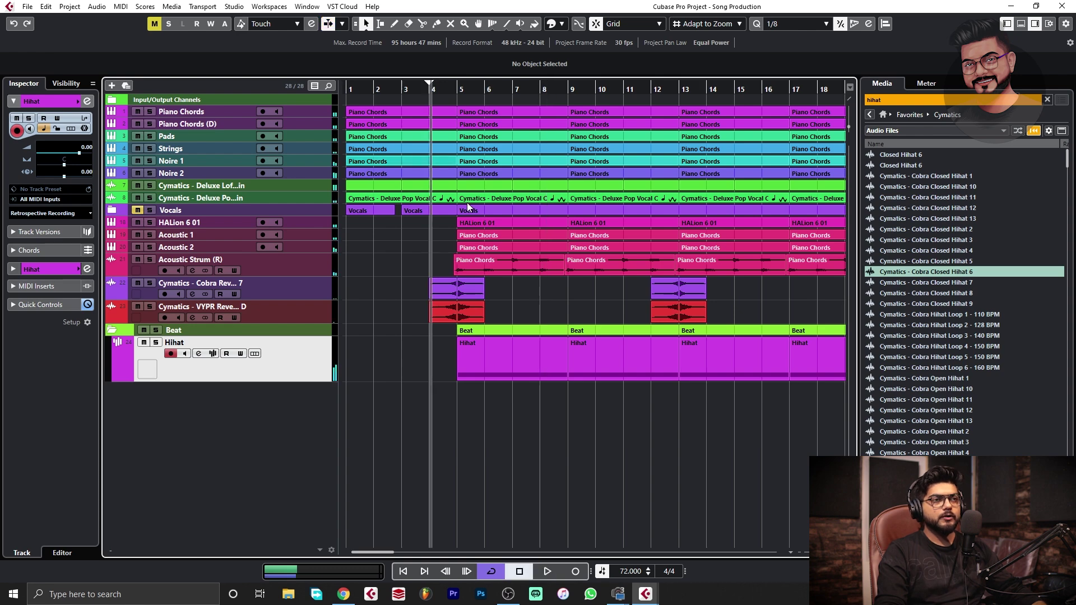
# Step: Open the Hihat part at bar 5, select all its C3 notes, play from bar 5 and set their velocity to 75
pyautogui.click(539, 348)
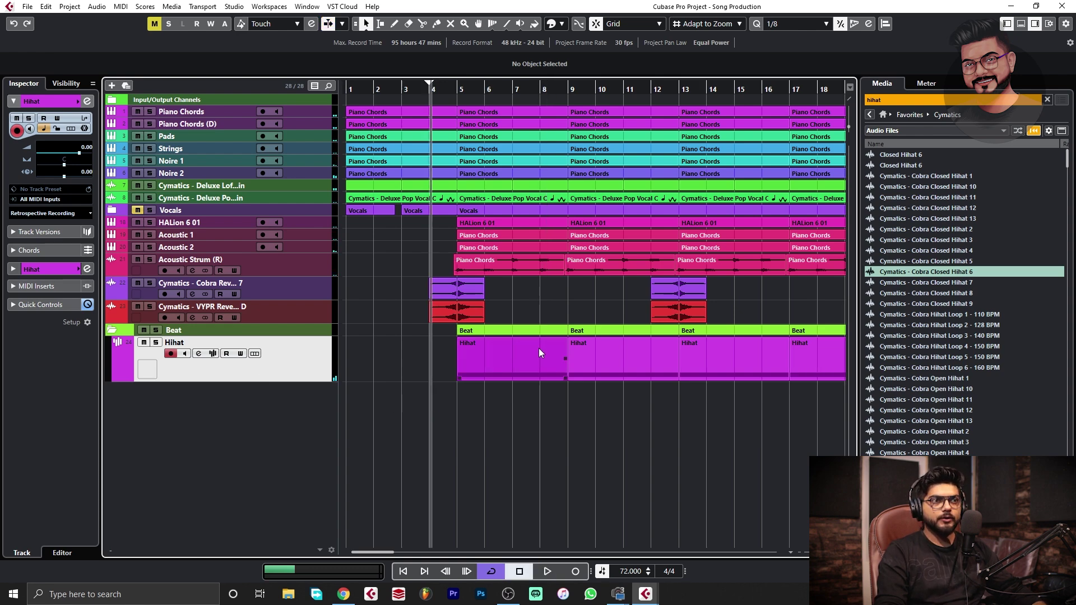
pyautogui.scroll(-3, 539, 348)
pyautogui.doubleClick(438, 358)
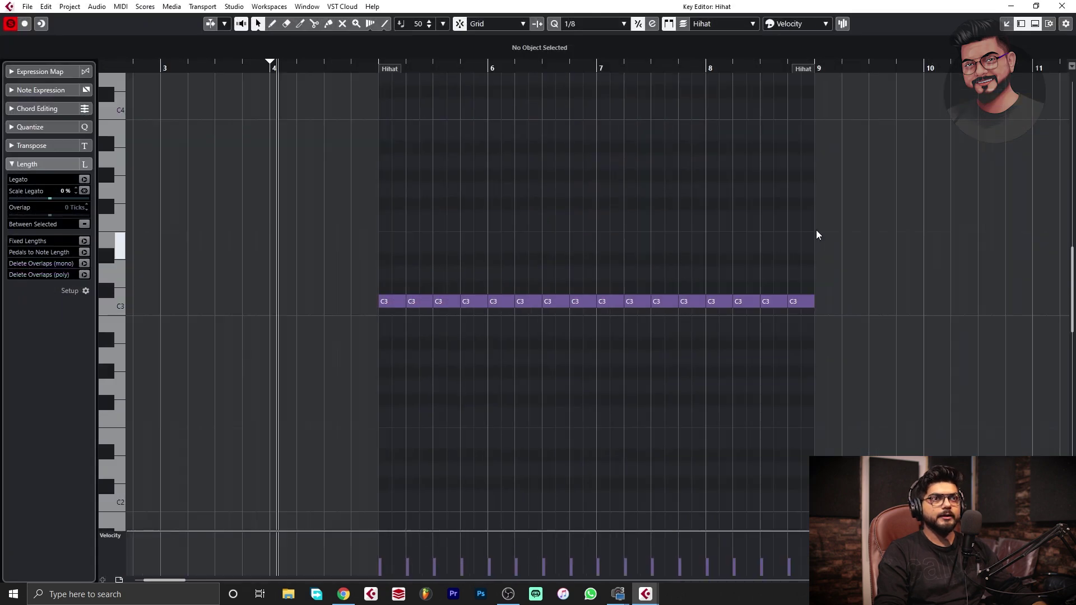
pyautogui.moveTo(816, 229); pyautogui.dragTo(382, 264)
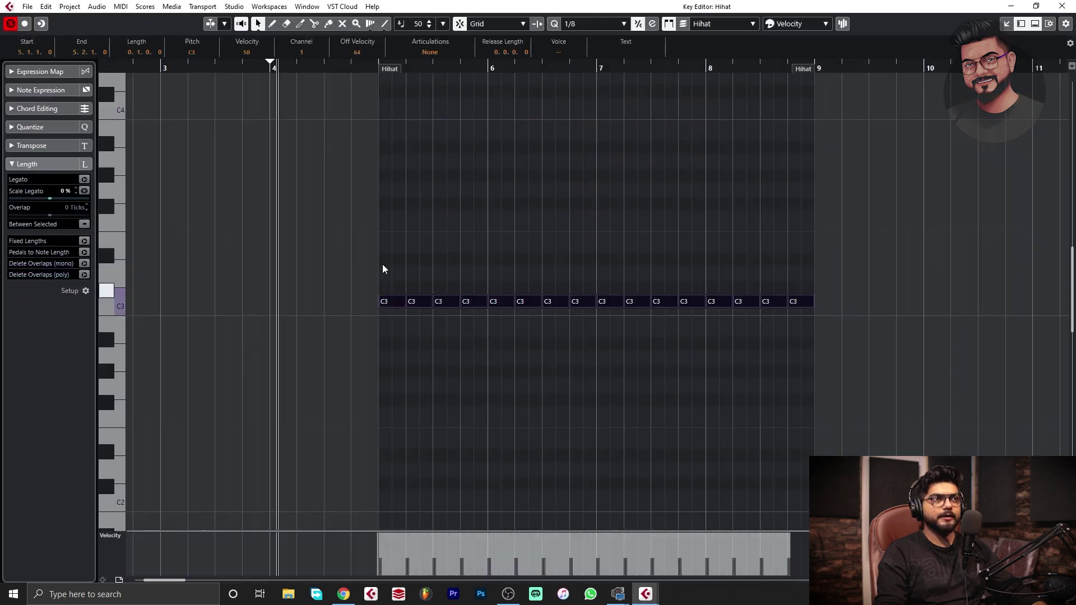
pyautogui.click(376, 68)
pyautogui.press('space')
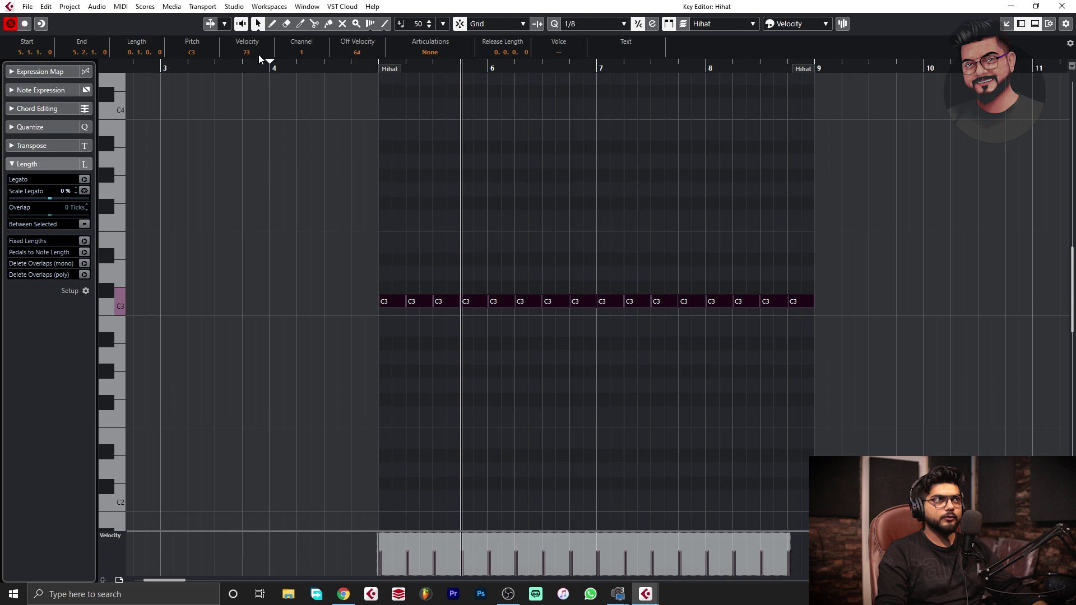
# Step: Shorten all Hihat notes to a length of 0.0.2.0 and copy them into the gaps to form a continuous eighth-note pattern
pyautogui.press('h')
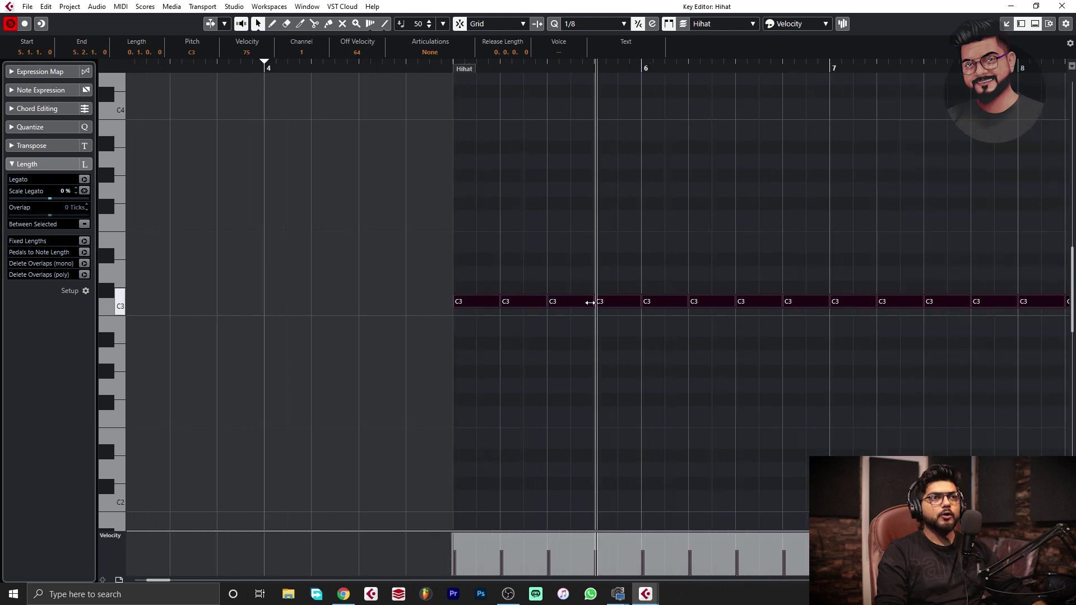
pyautogui.moveTo(593, 301); pyautogui.dragTo(572, 303)
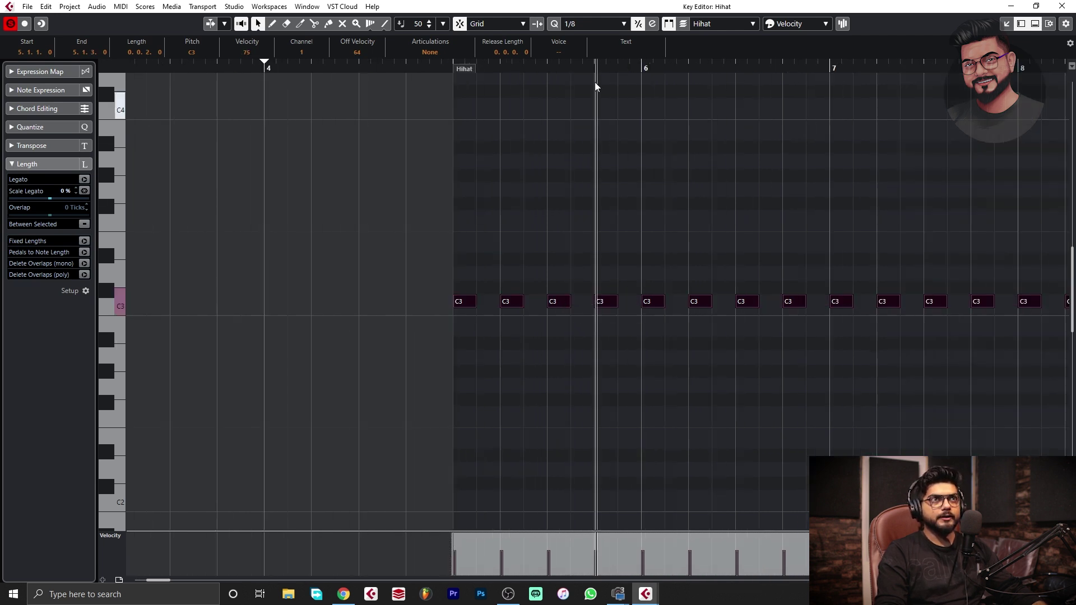
pyautogui.moveTo(460, 309); pyautogui.dragTo(485, 303)
pyautogui.press('g')
pyautogui.press('g')
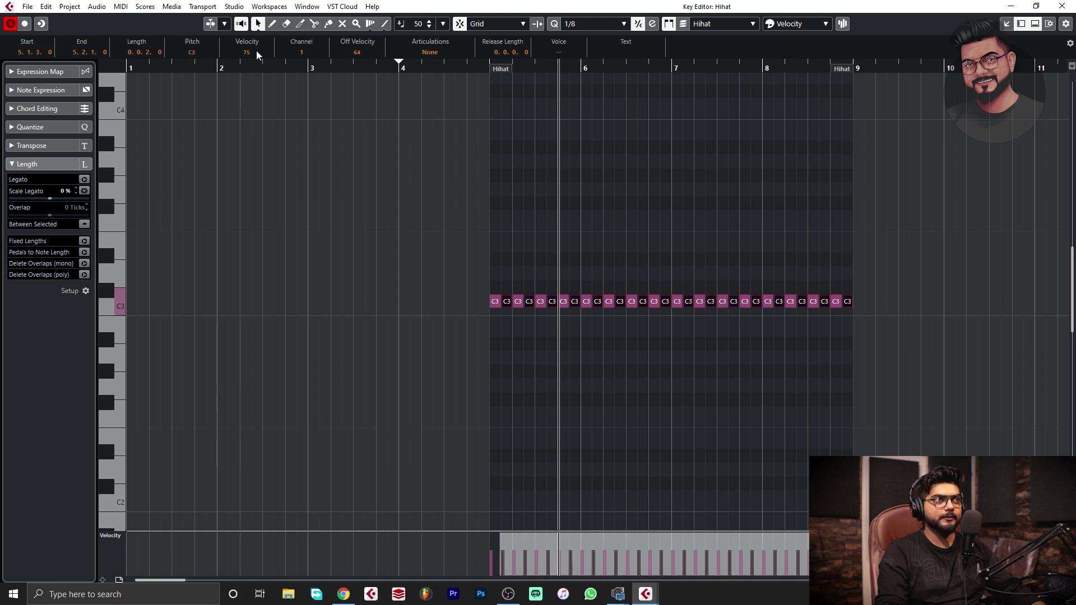
# Step: Set the velocity of the copied off-beat Hihat notes to 50 and play the pattern from bar 5
pyautogui.scroll(1, 257, 50)
pyautogui.click(487, 67)
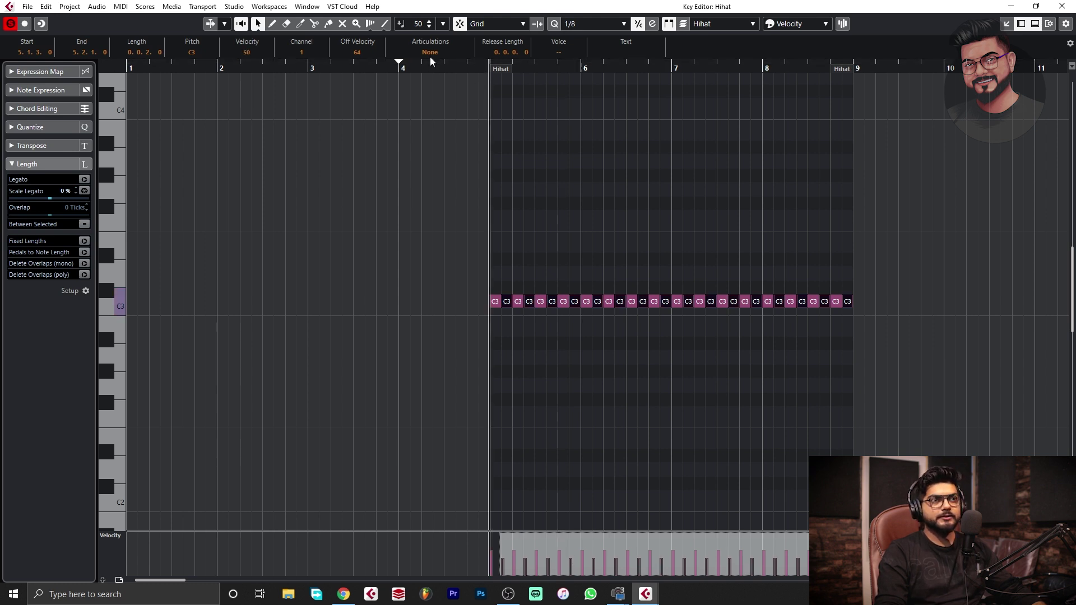
pyautogui.press('space')
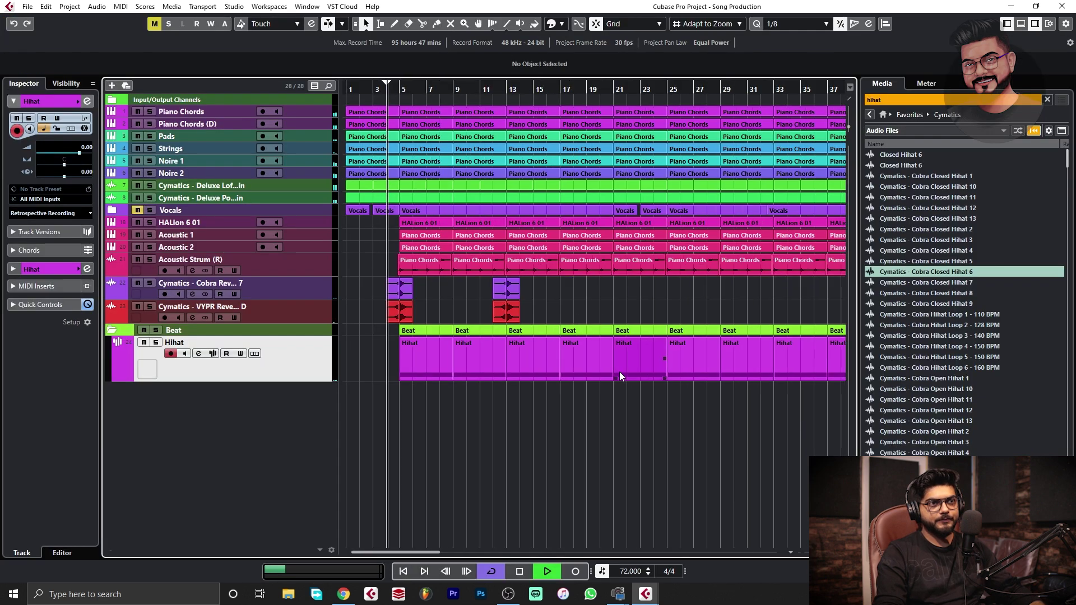
# Step: Delete all Hihat parts after the edited one at bar 5
pyautogui.press('g')
pyautogui.press('g')
pyautogui.moveTo(769, 391); pyautogui.dragTo(429, 364)
pyautogui.press('Delete')
# Step: Duplicate the edited Hihat part nine times in a row so the pattern fills the track from bar 5 to bar 45
pyautogui.click(413, 367)
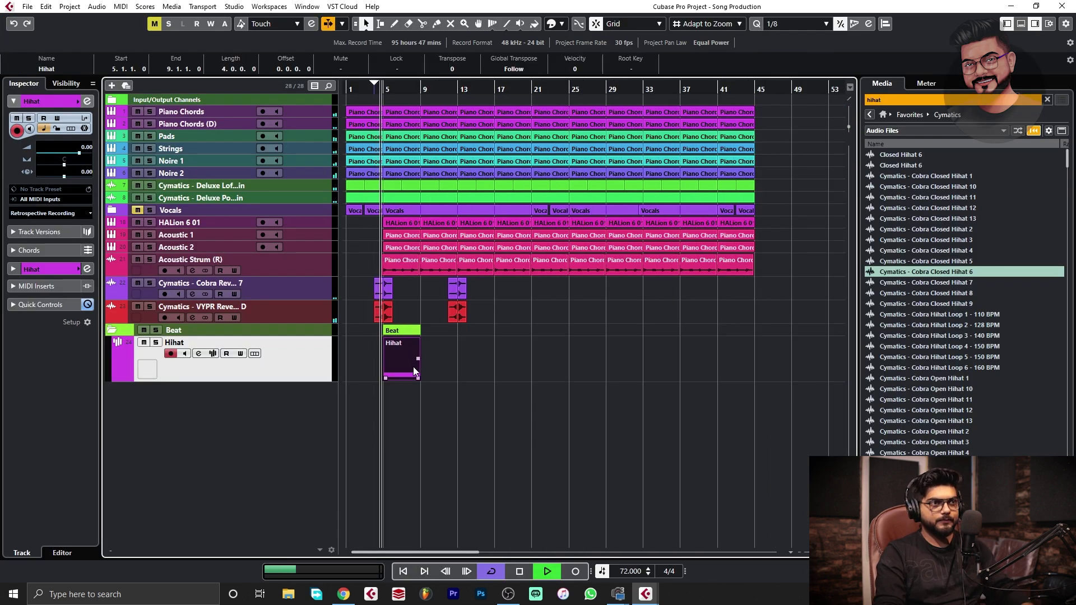
pyautogui.hotkey('ctrl', 'd')
pyautogui.hotkey('ctrl', 'd')
pyautogui.hotkey('ctrl', 'd')
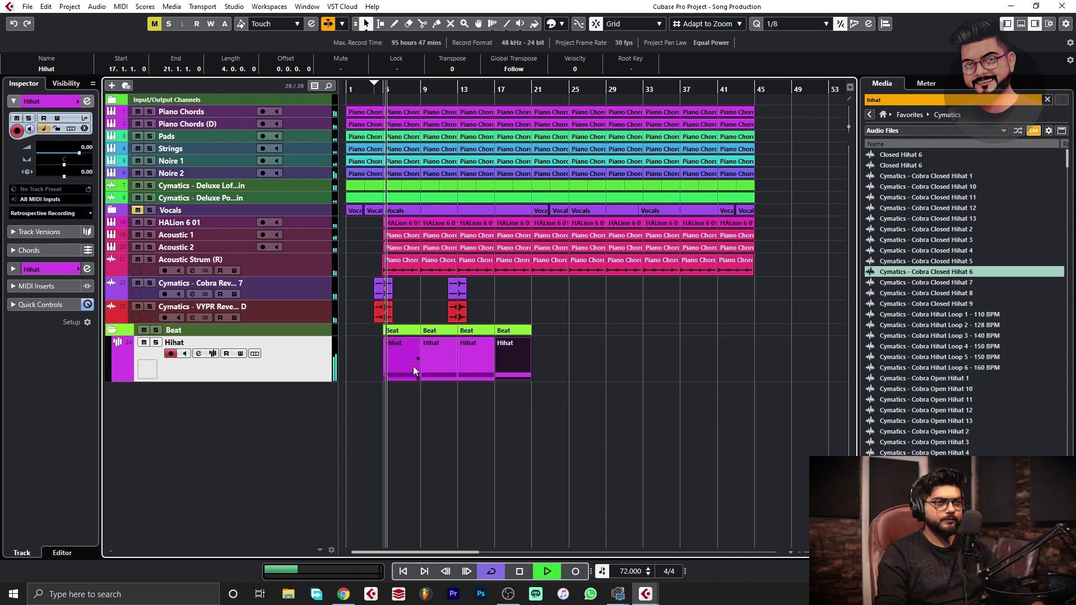
pyautogui.hotkey('ctrl', 'd')
pyautogui.hotkey('ctrl', 'd')
pyautogui.hotkey('ctrl', 'd')
pyautogui.hotkey('ctrl', 'd')
pyautogui.hotkey('ctrl', 'd')
pyautogui.hotkey('ctrl', 'd')
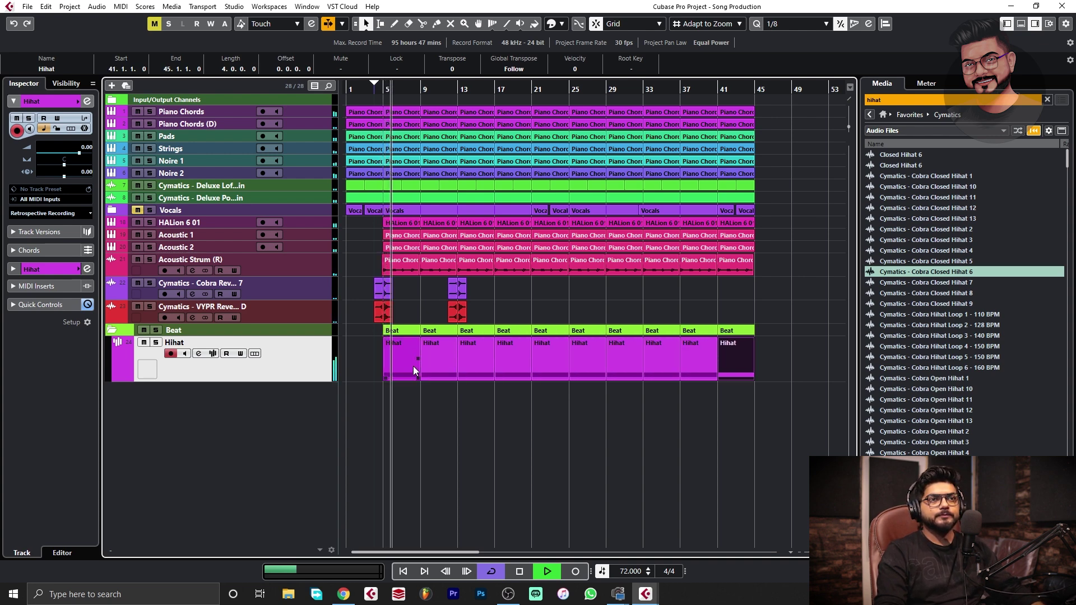
# Step: Listen to the song with the new Hihat pattern, clear the hihat sample search and deselect all parts
pyautogui.press('h')
pyautogui.press('h')
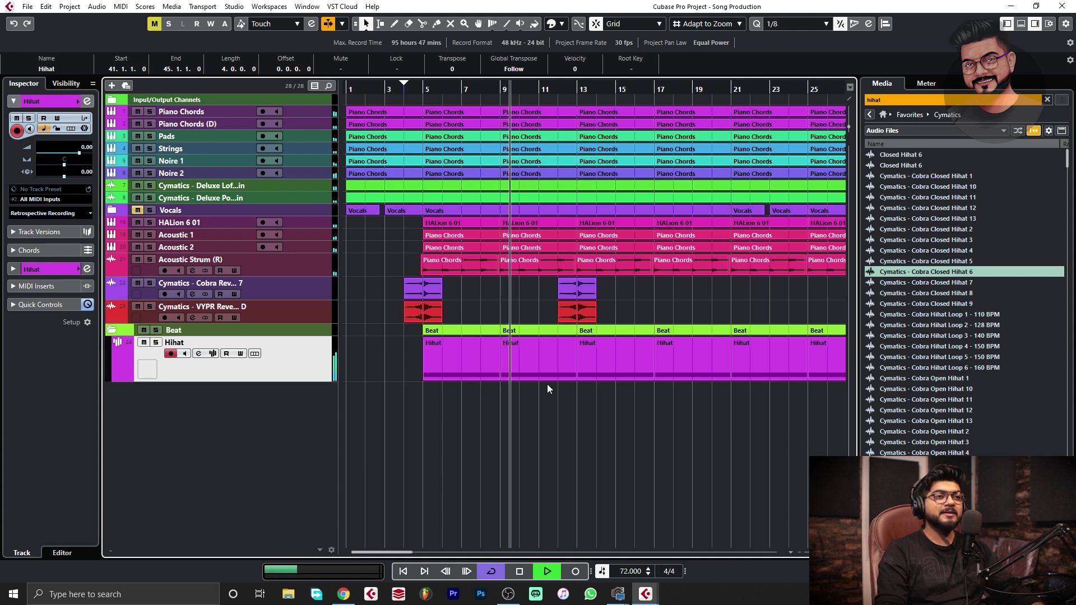
pyautogui.click(557, 358)
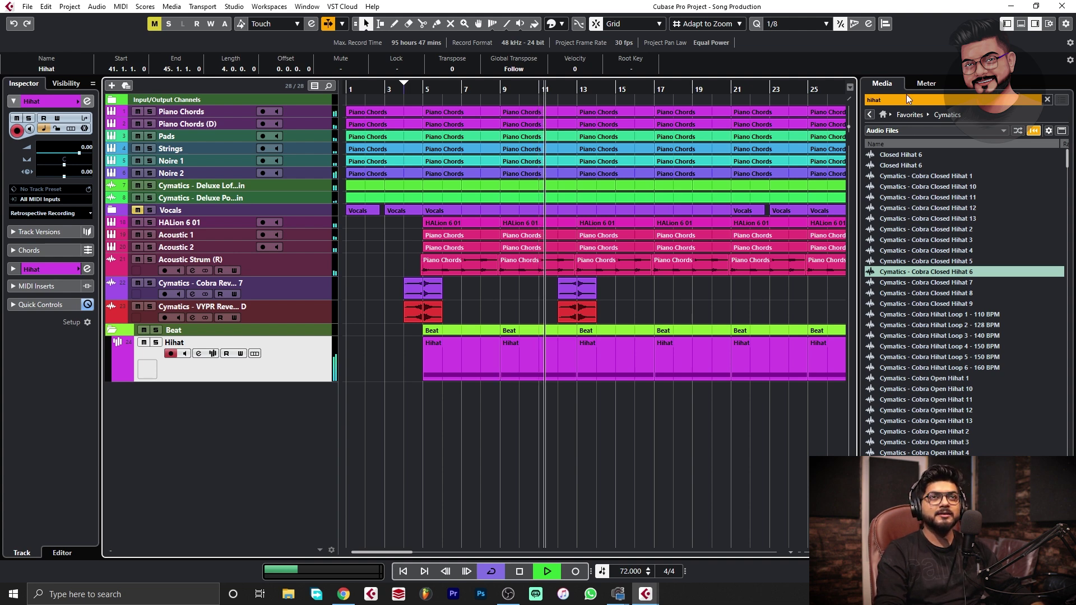
pyautogui.click(1047, 100)
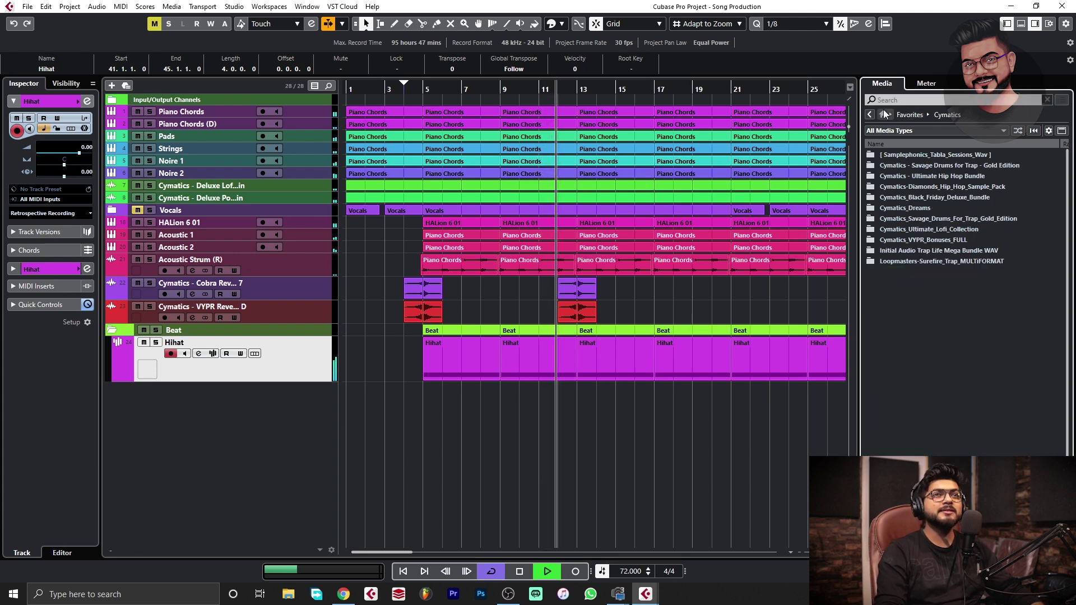
pyautogui.click(601, 455)
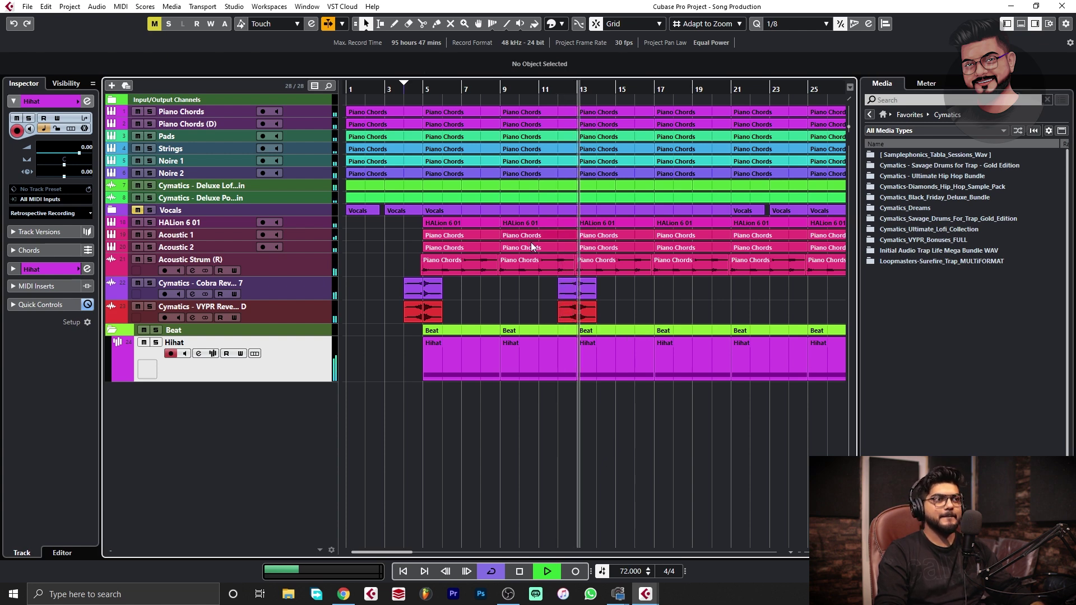
# Step: Stop playback at bar 13 and set the cycle range from bar 13 to bar 17
pyautogui.press('space')
pyautogui.press('g')
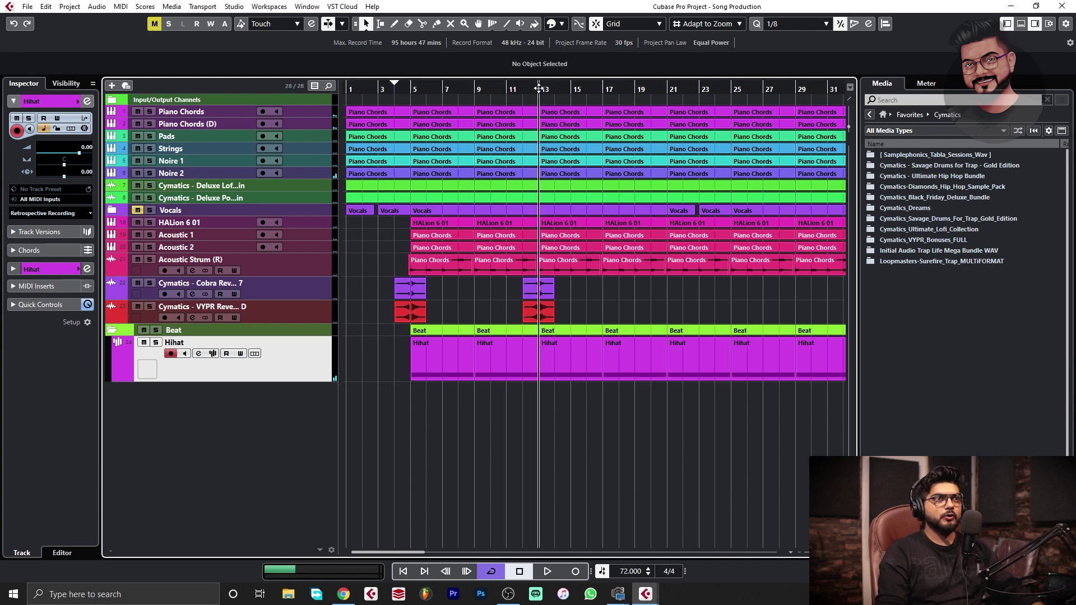
pyautogui.press('g')
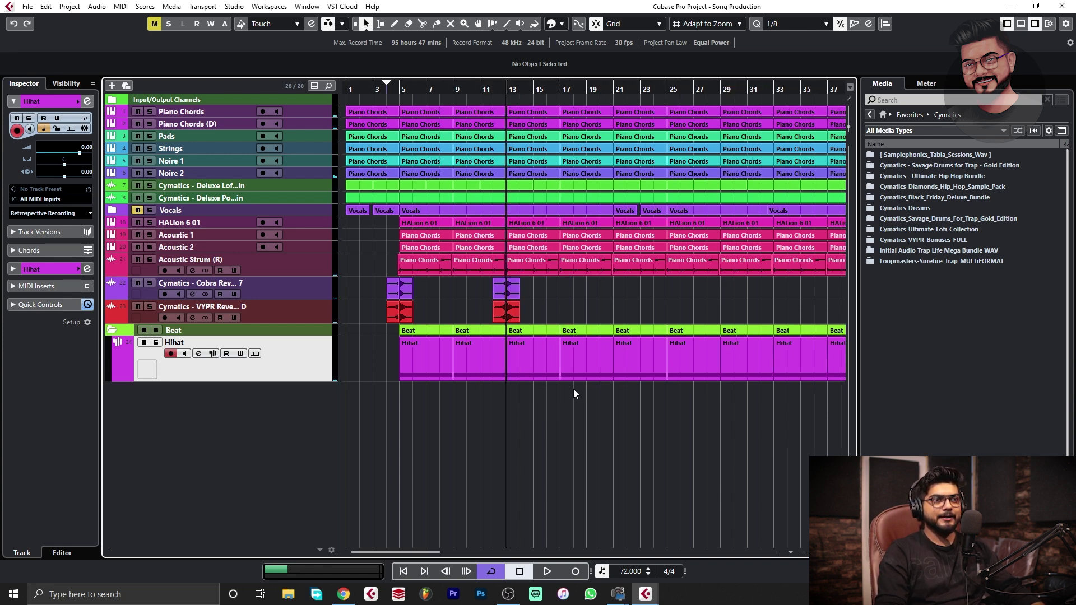
pyautogui.moveTo(509, 78); pyautogui.dragTo(569, 74)
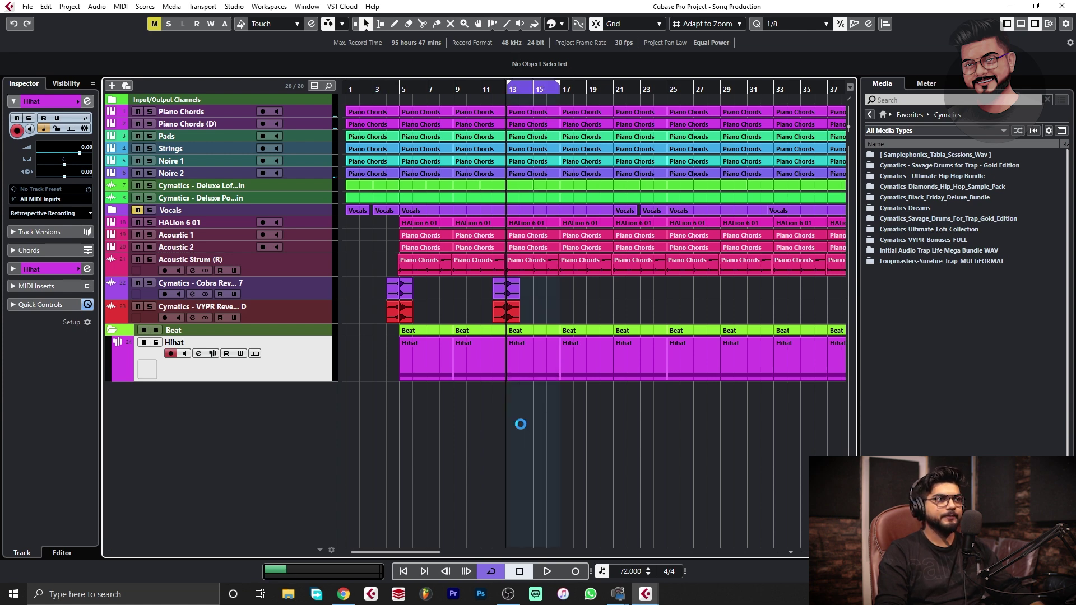
# Step: Reduce the Hihat track's height and add a sampler track named Kick below it in the Beat folder
pyautogui.moveTo(305, 380); pyautogui.dragTo(305, 360)
pyautogui.rightClick(291, 384)
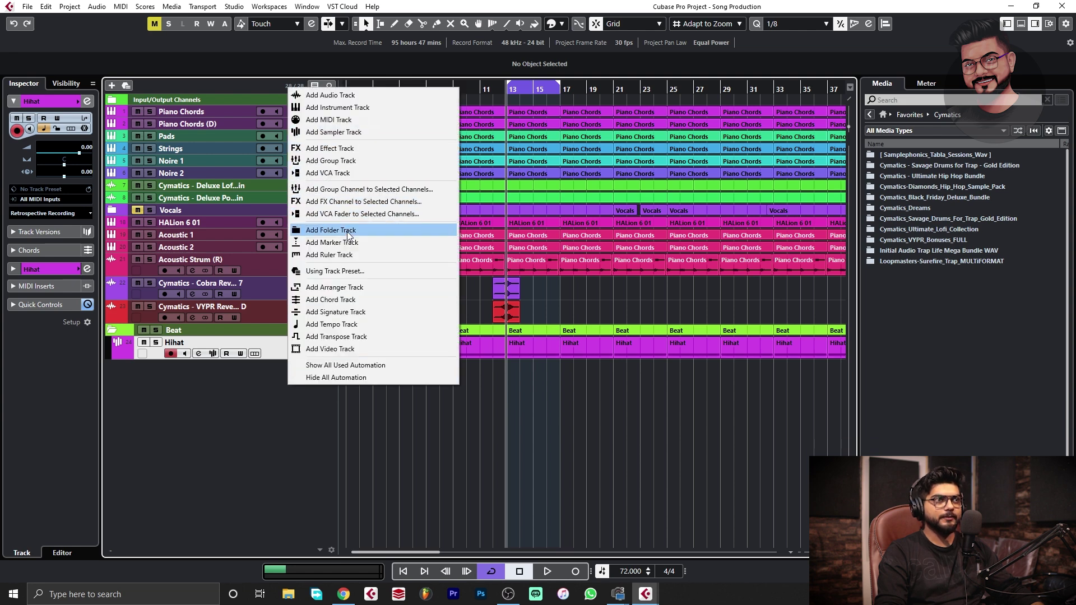
pyautogui.click(351, 132)
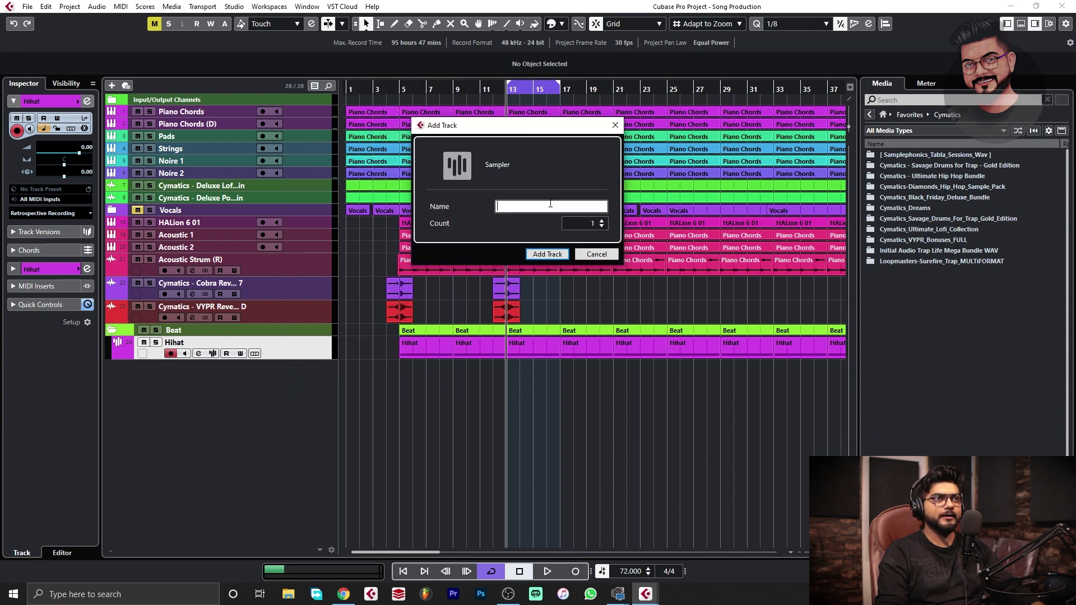
pyautogui.write('Kick')
pyautogui.press('Return')
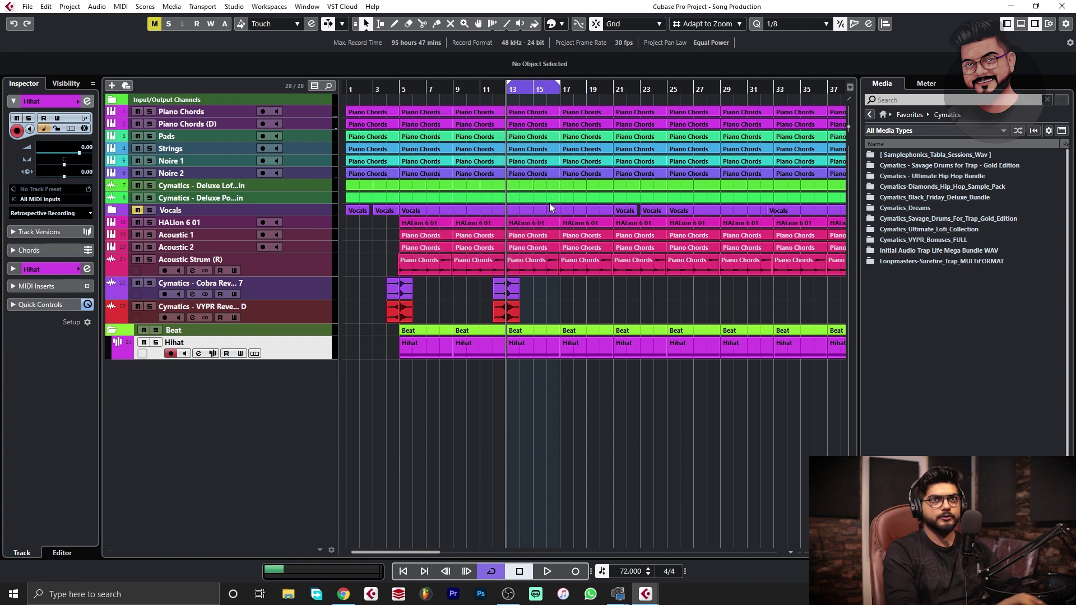
# Step: Search the Cymatics samples for kick, load 1 Kick C# into the Kick track's sampler and hide the sampler controls
pyautogui.click(928, 99)
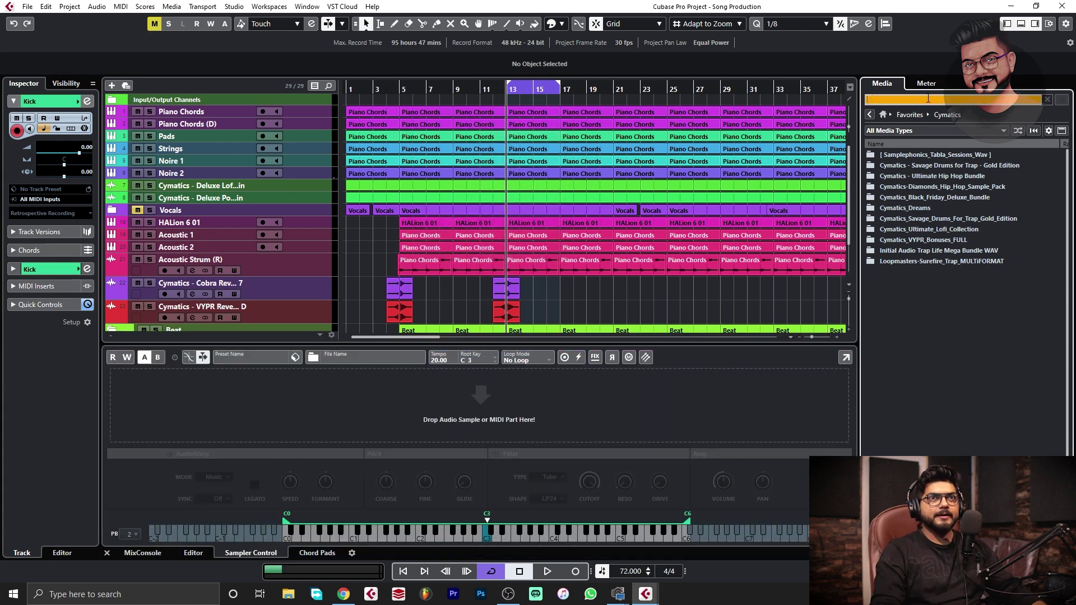
pyautogui.write('kick')
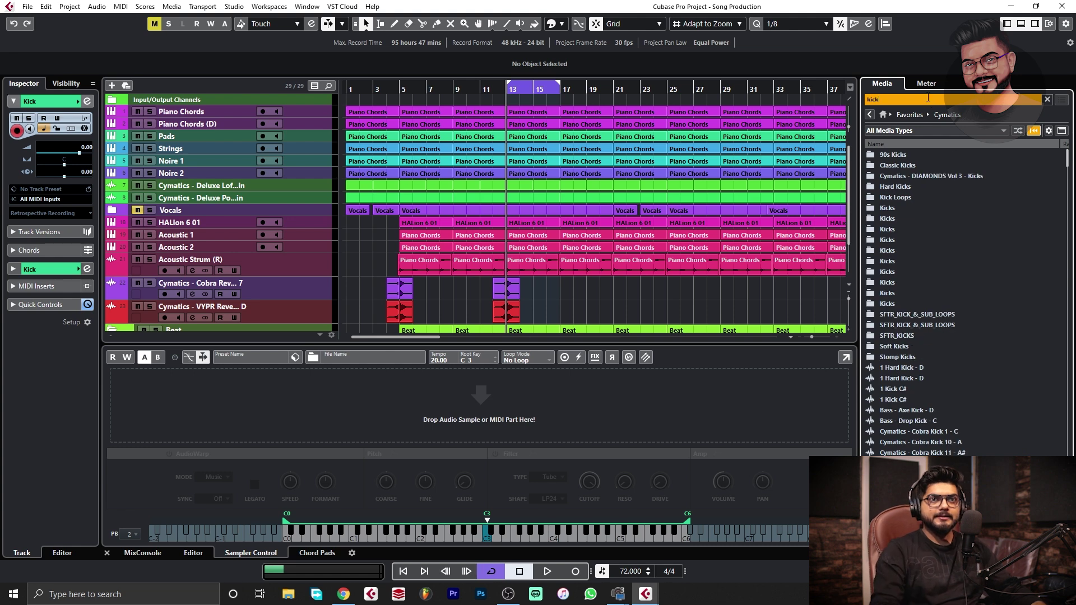
pyautogui.scroll(-2, 993, 248)
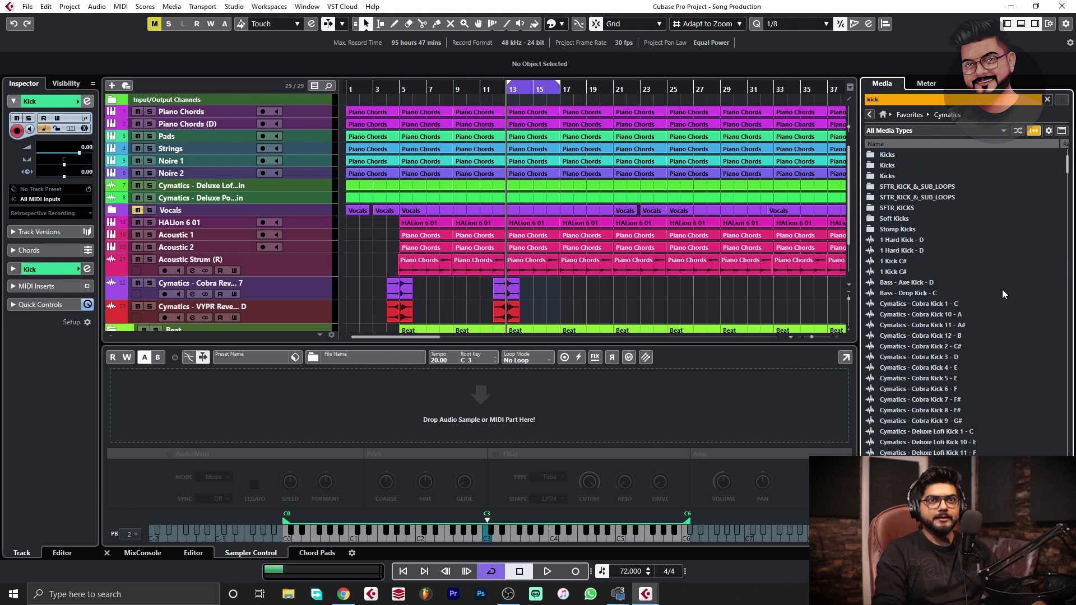
pyautogui.click(963, 305)
pyautogui.scroll(-2, 981, 365)
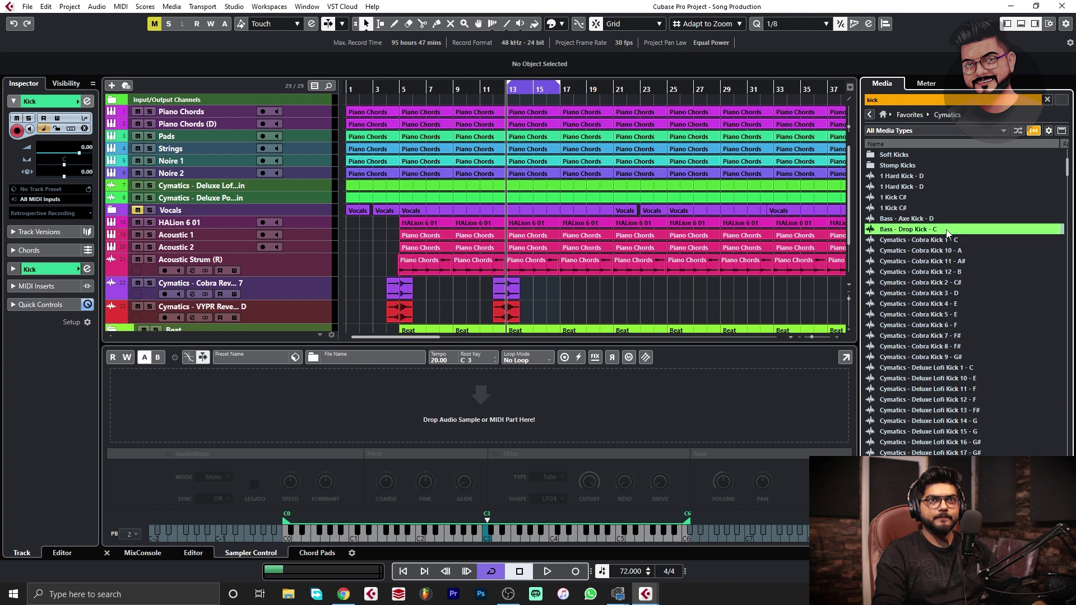
pyautogui.click(924, 198)
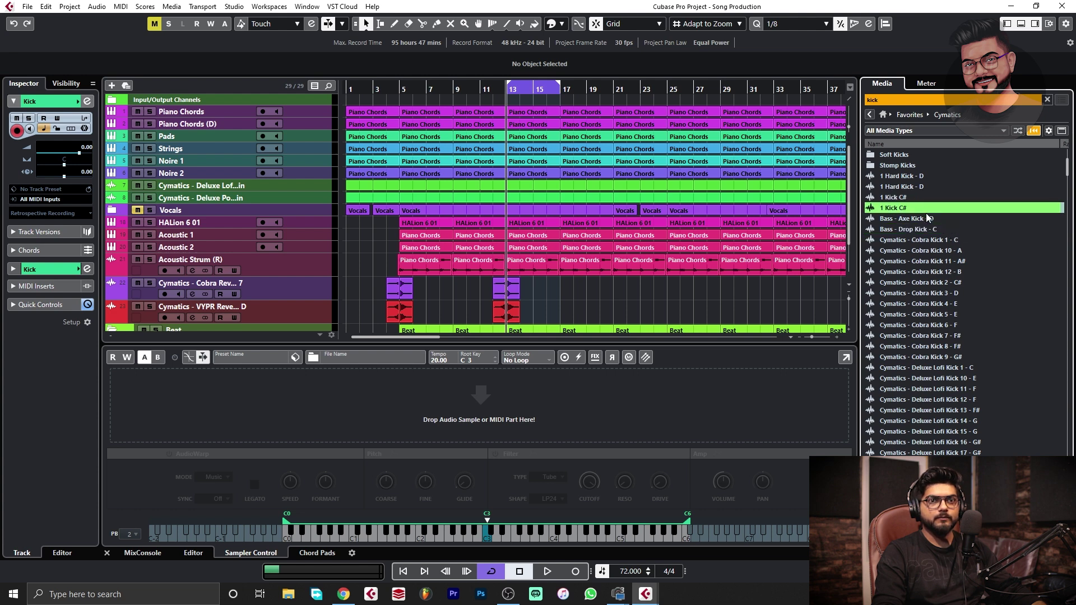
pyautogui.moveTo(931, 197); pyautogui.dragTo(442, 392)
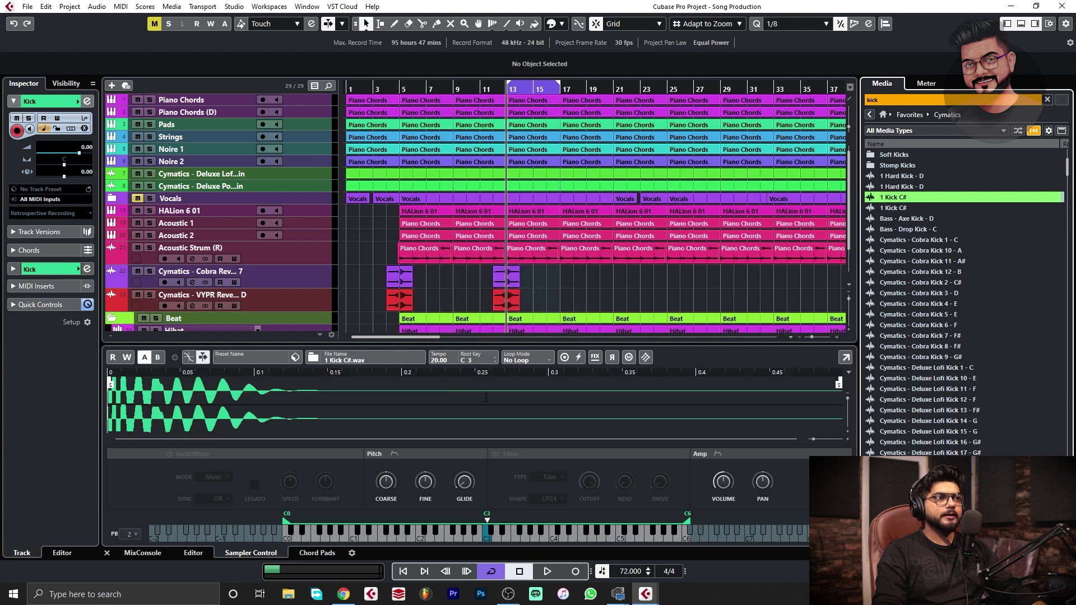
pyautogui.click(1022, 25)
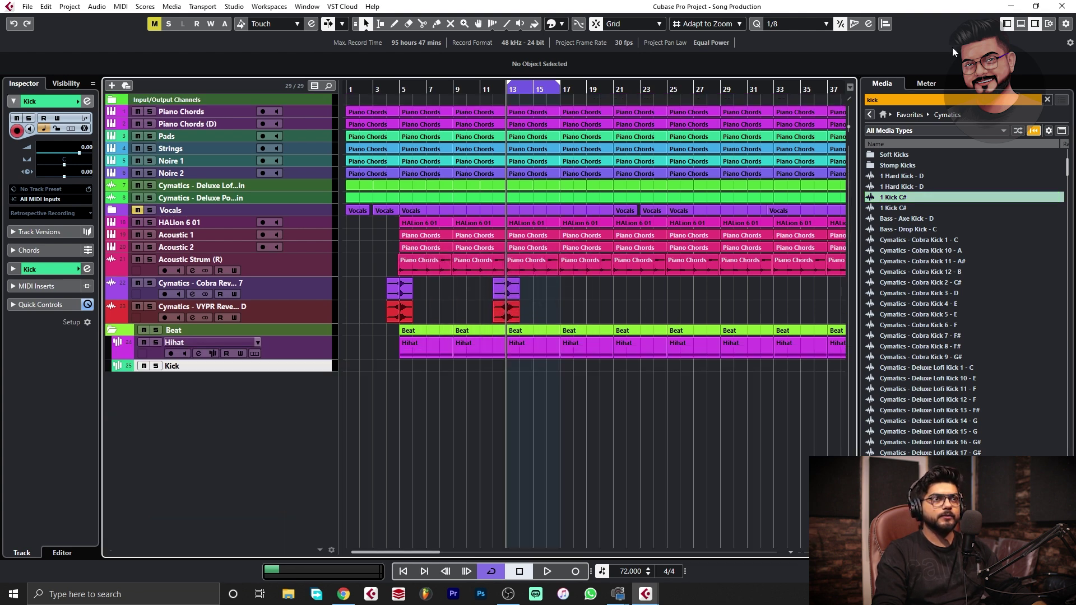
# Step: Enlarge the Kick track, create an empty part on it from bar 13 to bar 17 and open it for note editing
pyautogui.moveTo(507, 90); pyautogui.dragTo(506, 99)
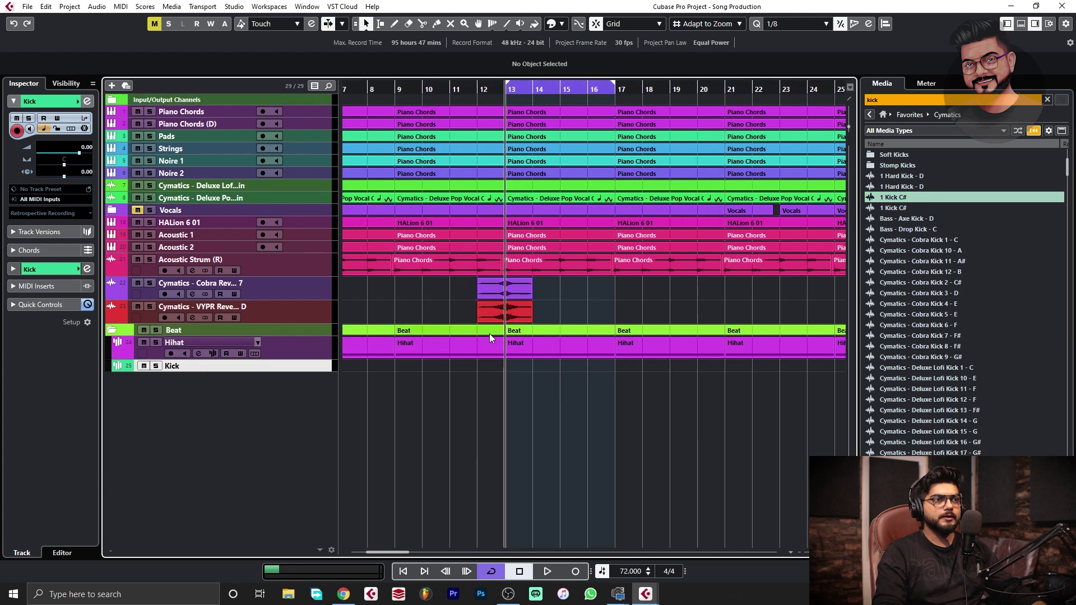
pyautogui.moveTo(289, 371); pyautogui.dragTo(292, 427)
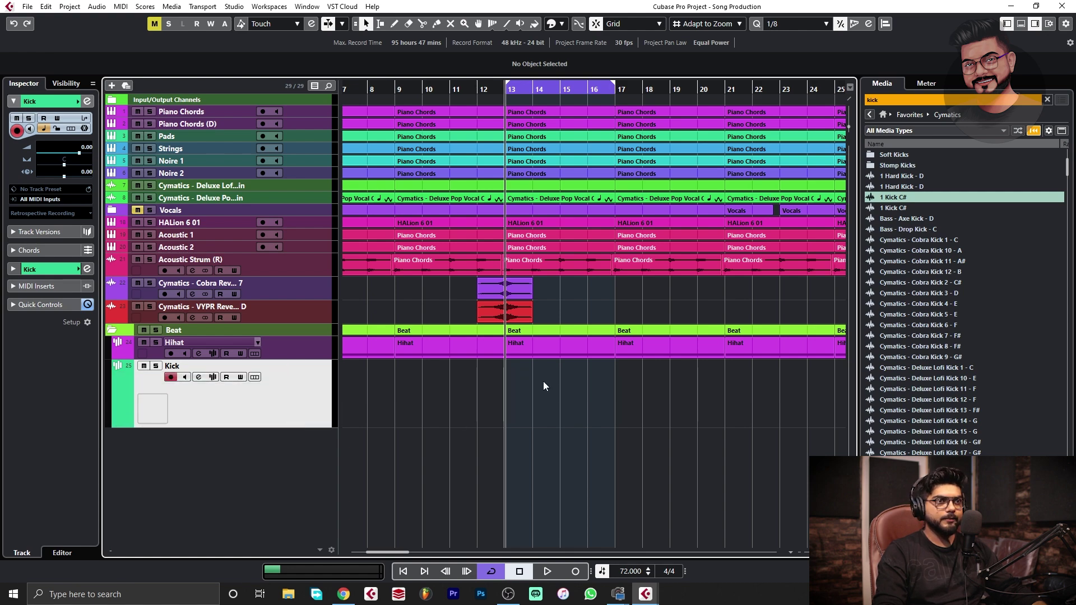
pyautogui.doubleClick(521, 391)
pyautogui.doubleClick(547, 396)
# Step: Draw a C3 kick note at the start of bar 13, with velocity 100 and a length of 0.0.2.0
pyautogui.rightClick(281, 408)
pyautogui.click(294, 405)
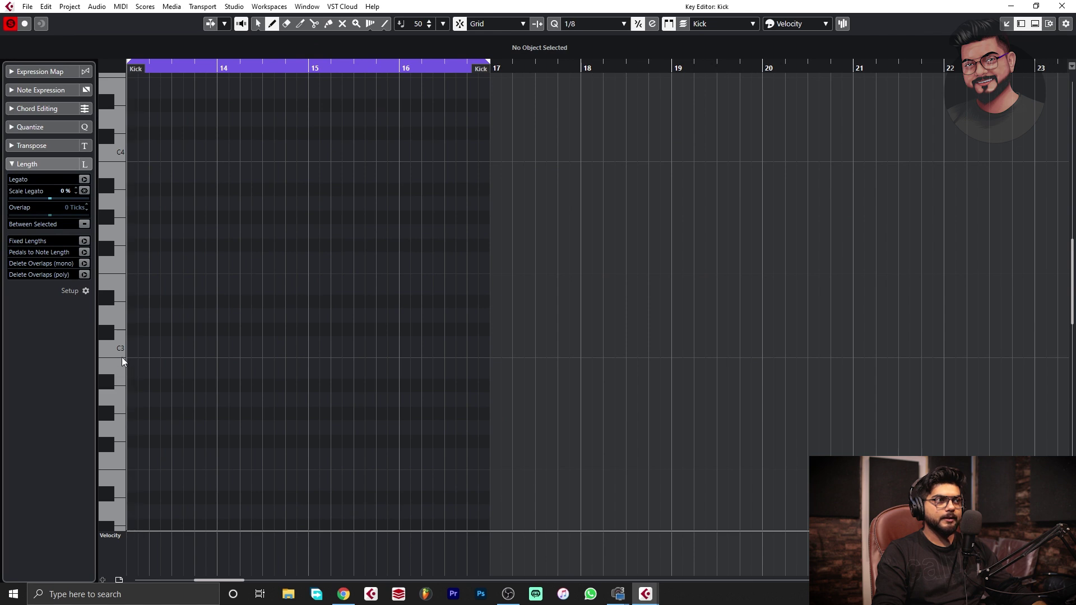
pyautogui.moveTo(129, 343); pyautogui.dragTo(144, 342)
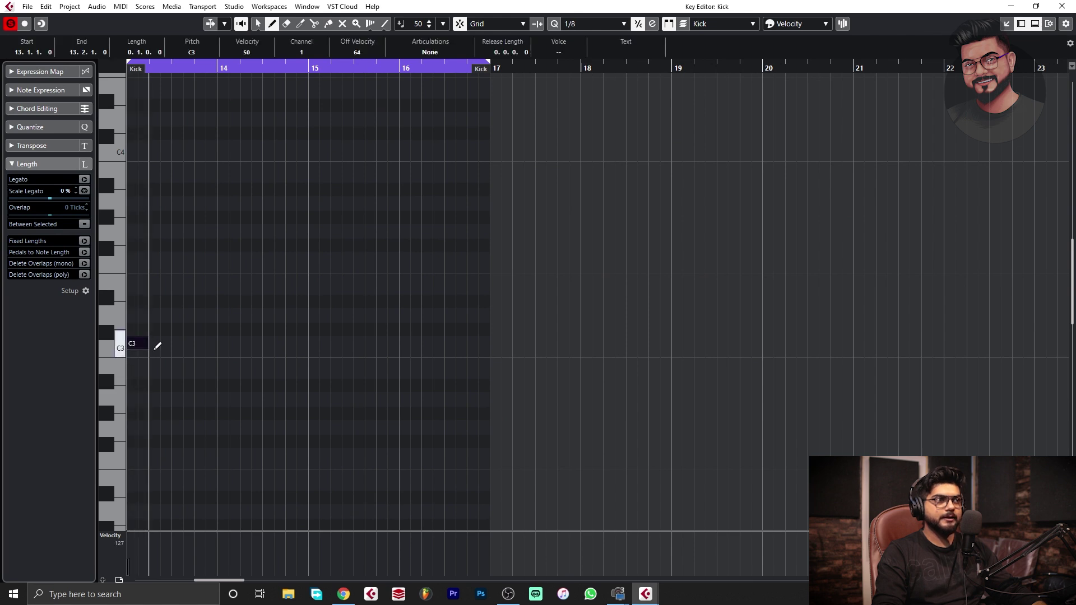
pyautogui.rightClick(155, 345)
pyautogui.click(150, 296)
pyautogui.click(140, 341)
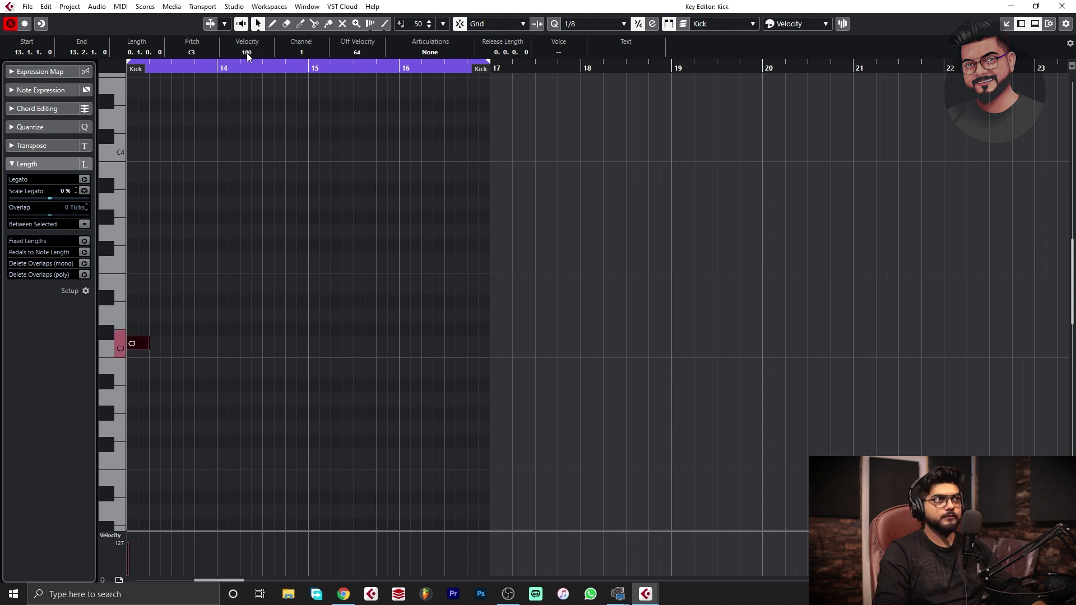
pyautogui.moveTo(274, 276); pyautogui.dragTo(214, 351)
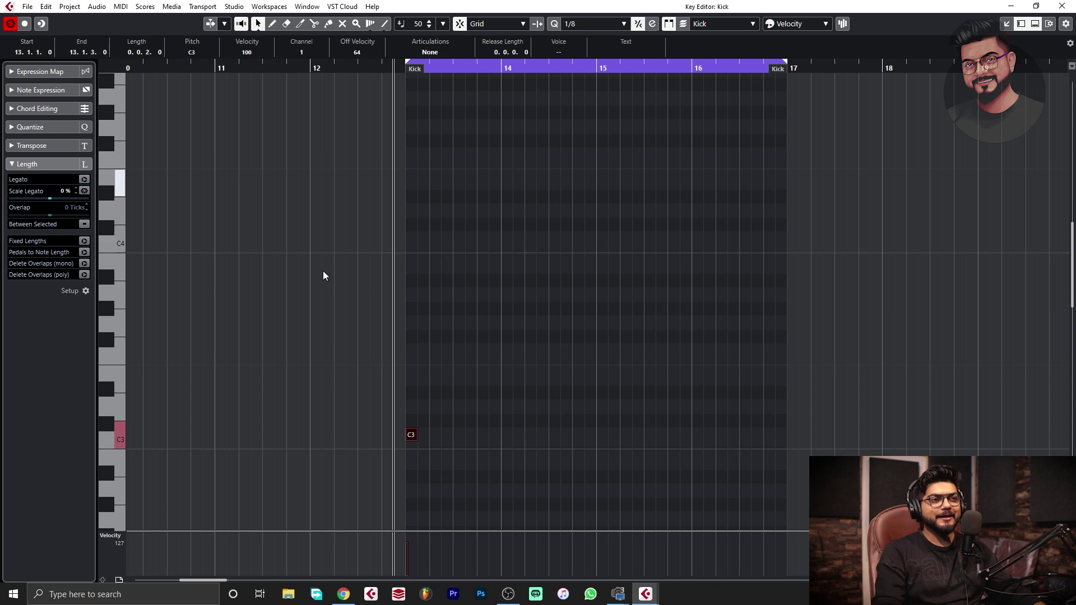
# Step: Mute the C3 kick note at the start of bar 13 and close the note editor
pyautogui.rightClick(409, 325)
pyautogui.click(438, 331)
pyautogui.click(419, 439)
pyautogui.click(414, 437)
pyautogui.click(1062, 7)
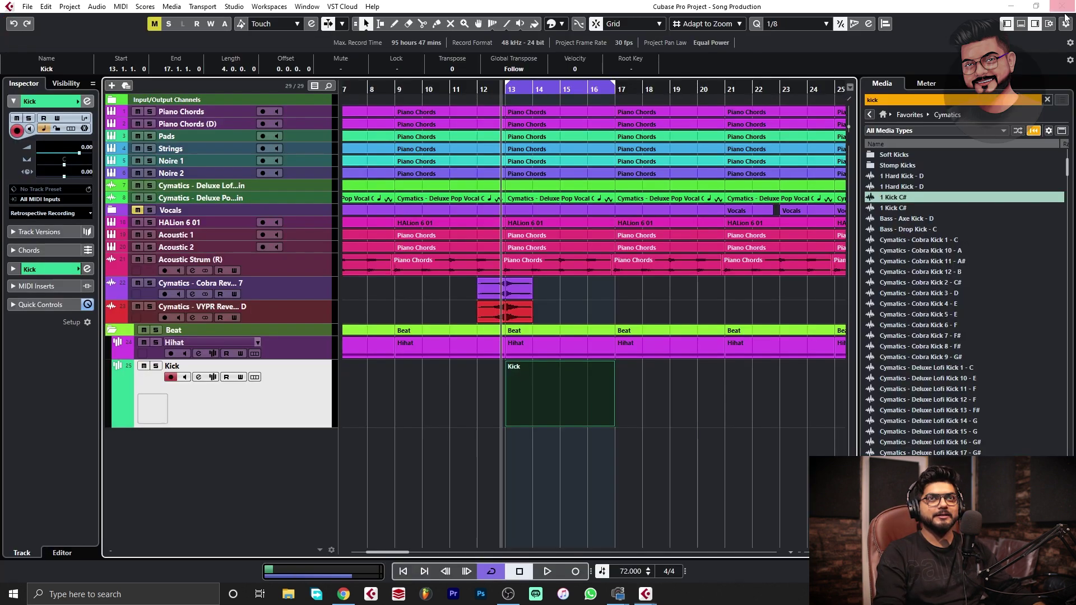
# Step: Play the arrangement from just before bar 12 to hear the section without the kick
pyautogui.click(476, 89)
pyautogui.press('space')
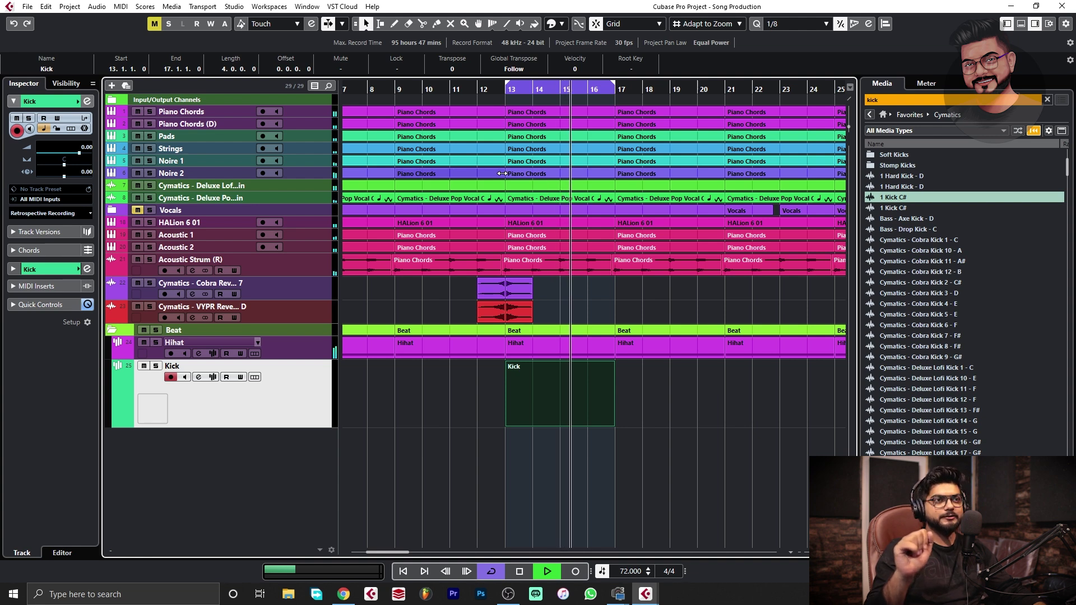
pyautogui.press('space')
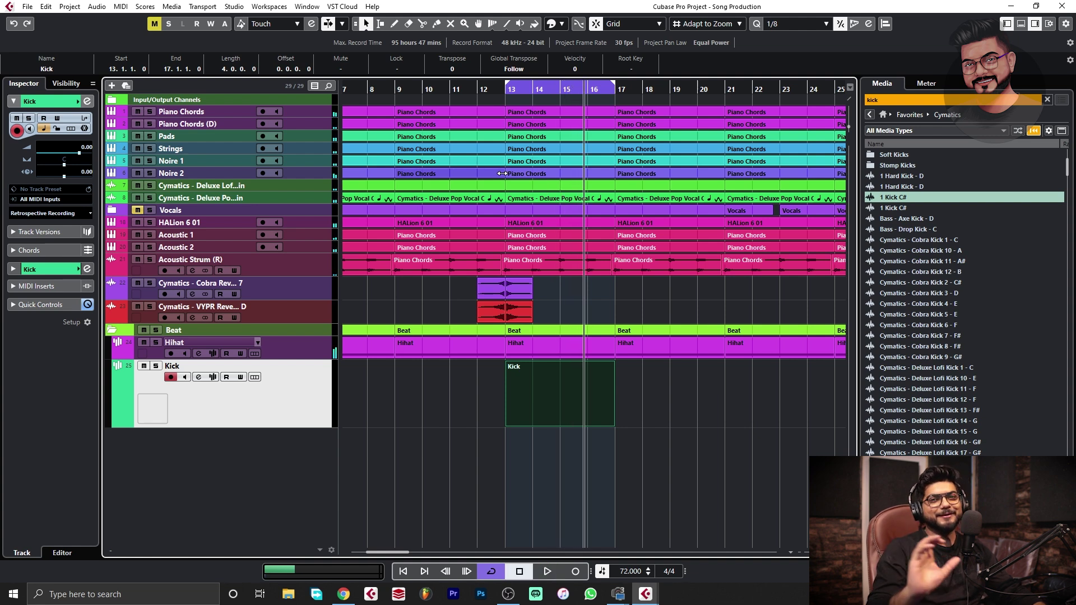
# Step: Reopen the Kick part, unmute the note at bar 13 and copy it to 13.1.3.0, checking it in playback
pyautogui.doubleClick(550, 411)
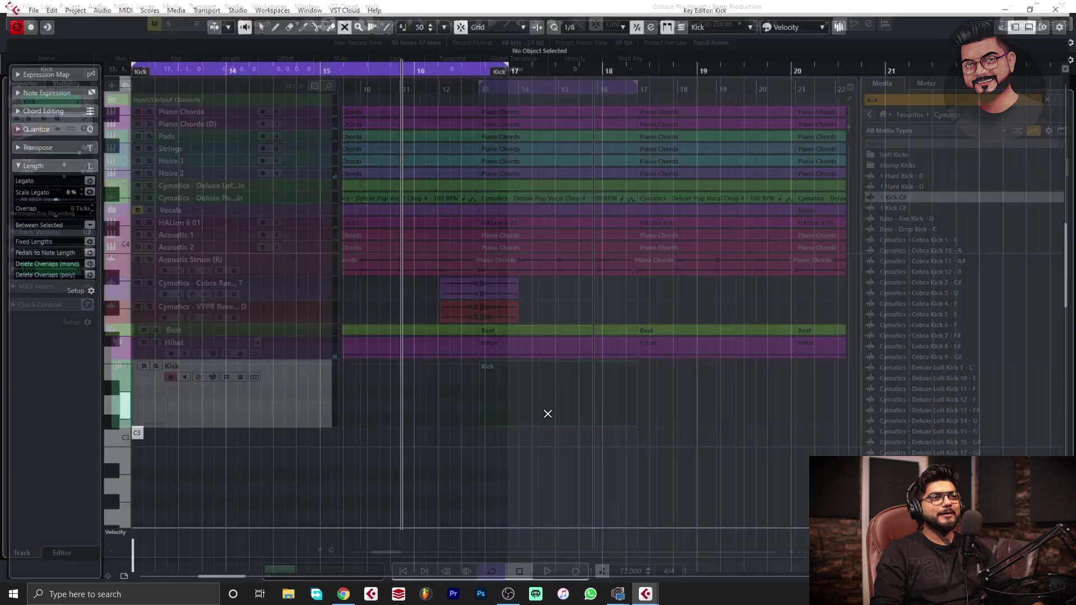
pyautogui.click(133, 435)
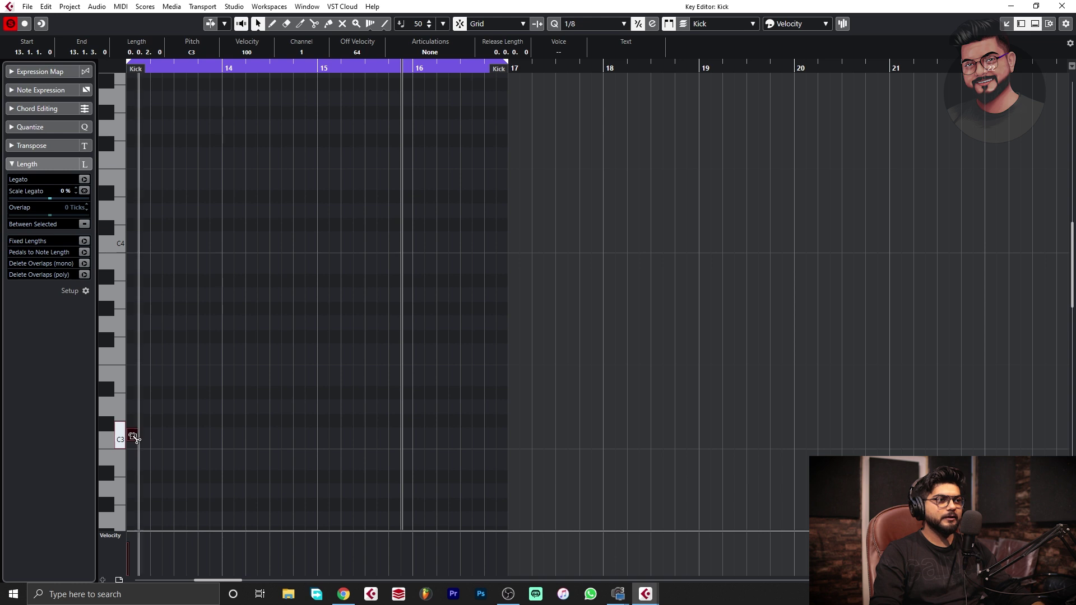
pyautogui.press('g')
pyautogui.press('h')
pyautogui.press('h')
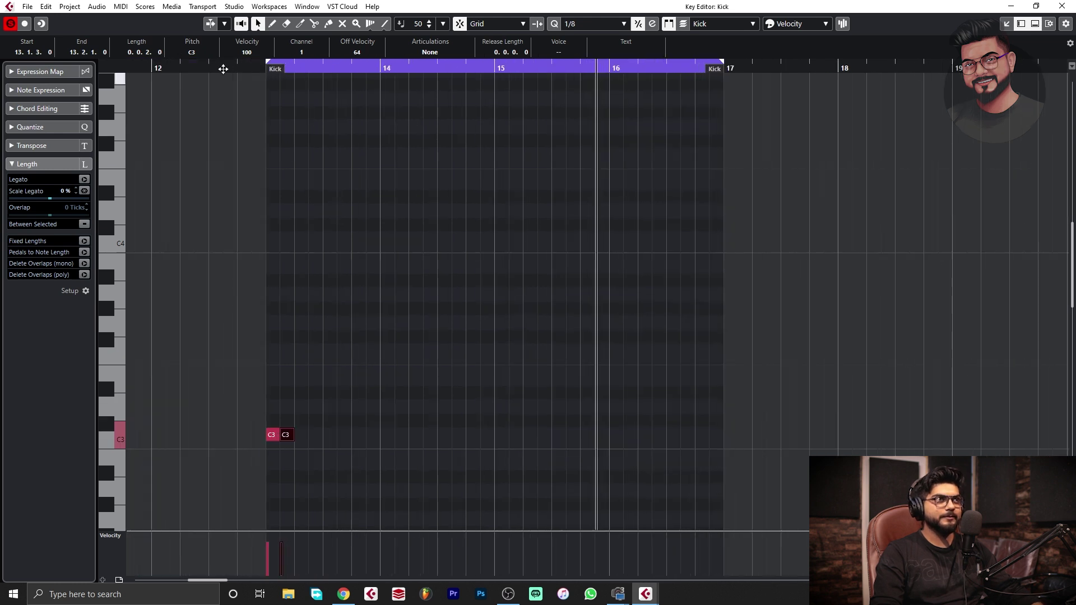
pyautogui.click(207, 68)
pyautogui.click(154, 68)
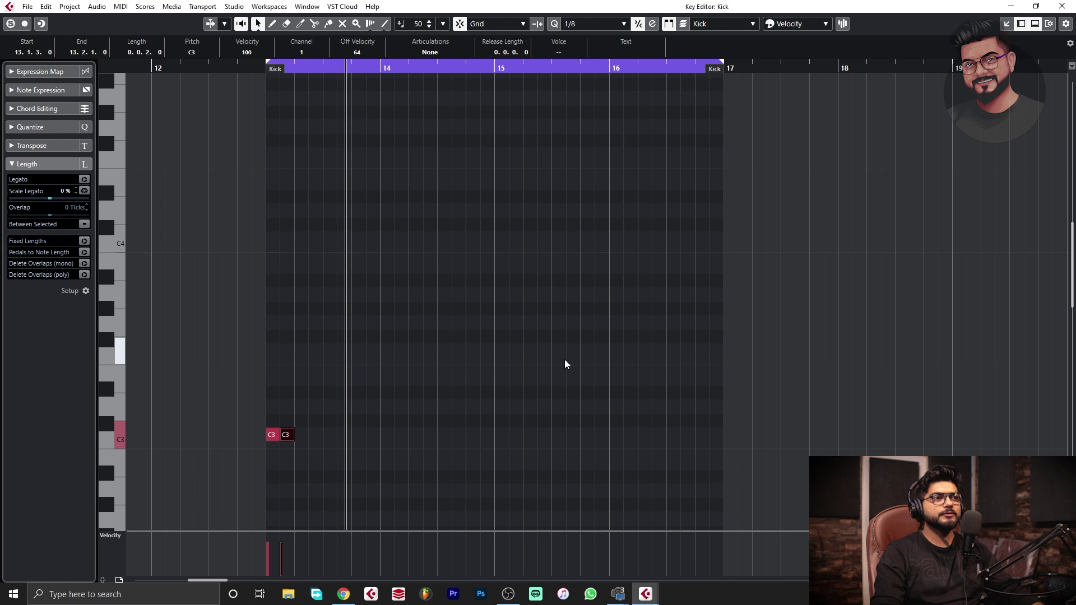
# Step: Copy a C3 kick note to 13.3.3.0 and play the pattern from just before bar 13
pyautogui.click(374, 433)
pyautogui.keyDown('alt'); pyautogui.click(342, 436); pyautogui.keyUp('alt')
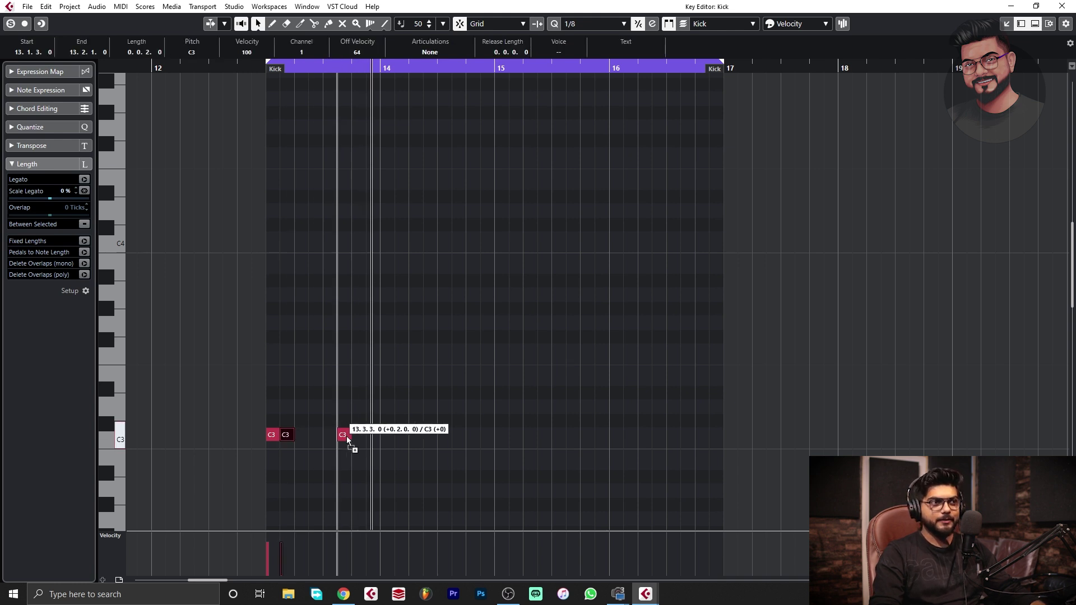
pyautogui.click(229, 71)
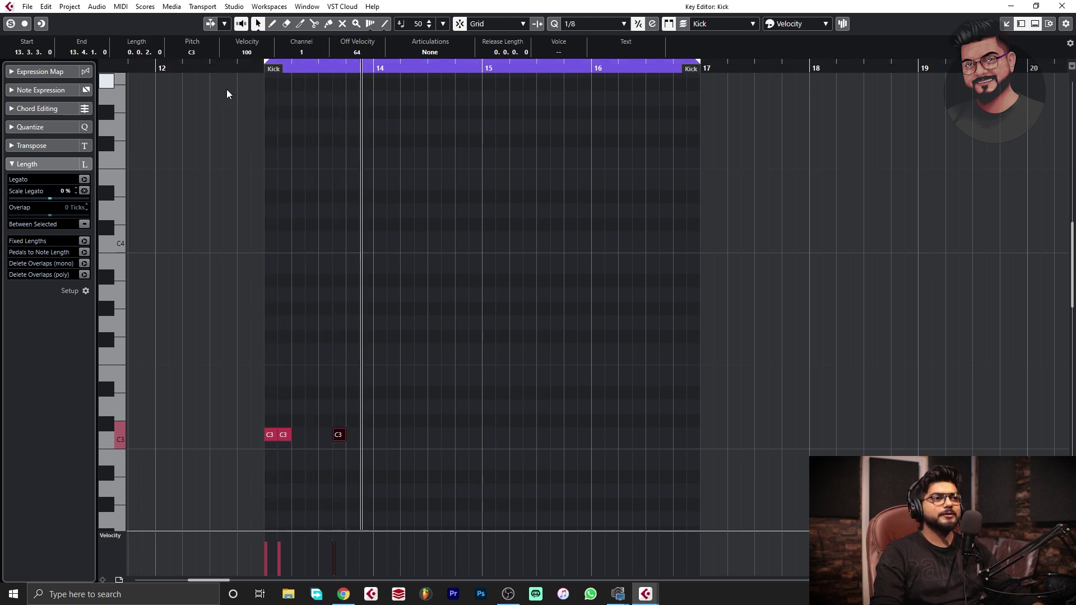
# Step: Copy bar 13's three kick notes to bar 14 and add an extra C3 note at 14.2.3.0
pyautogui.moveTo(454, 305); pyautogui.dragTo(378, 435)
pyautogui.click(234, 69)
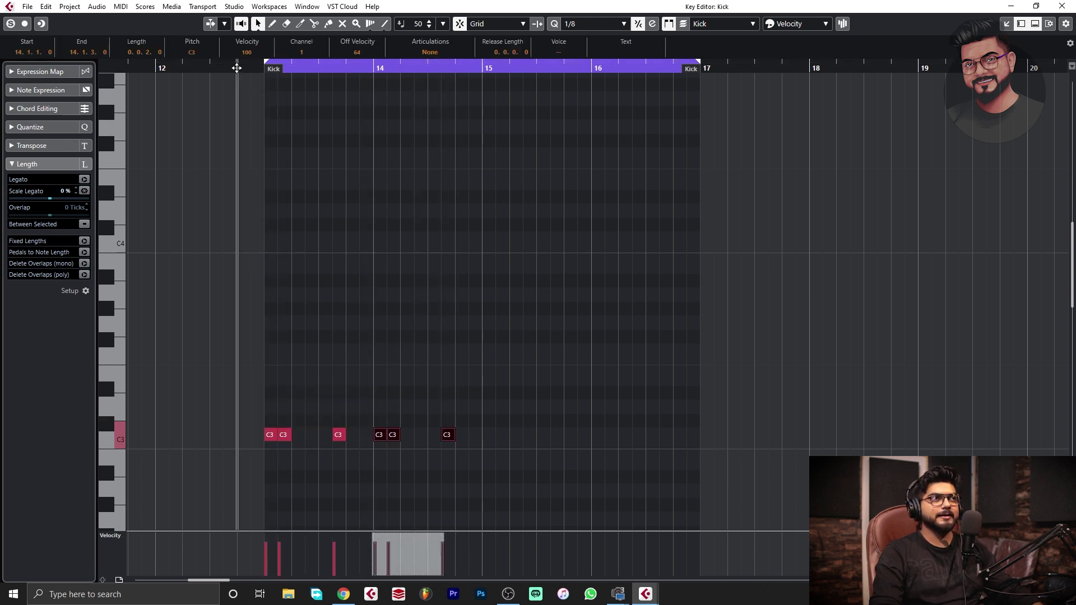
pyautogui.click(300, 150)
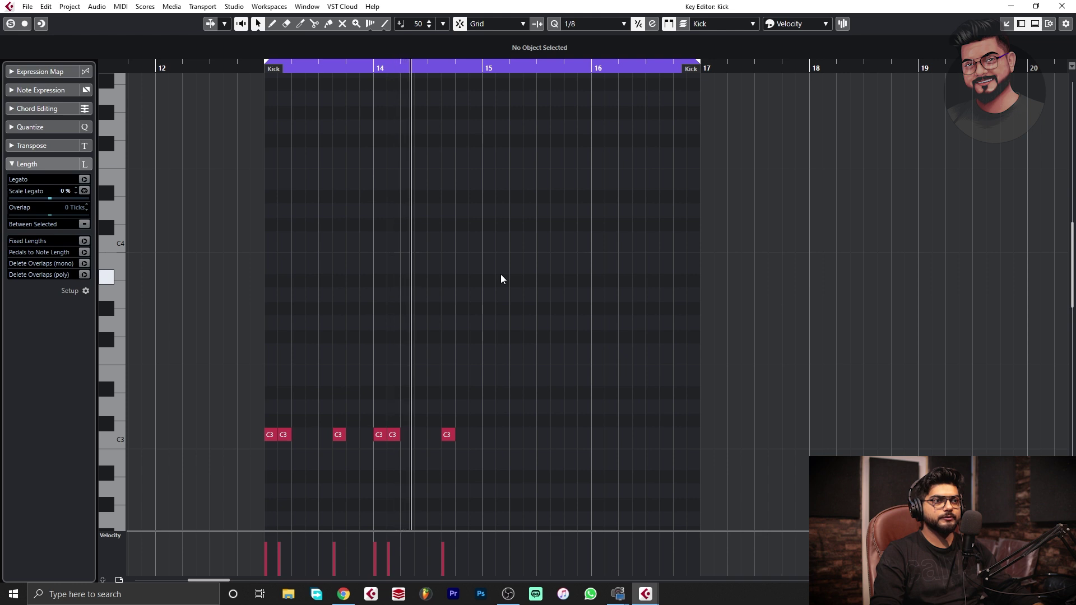
pyautogui.click(420, 435)
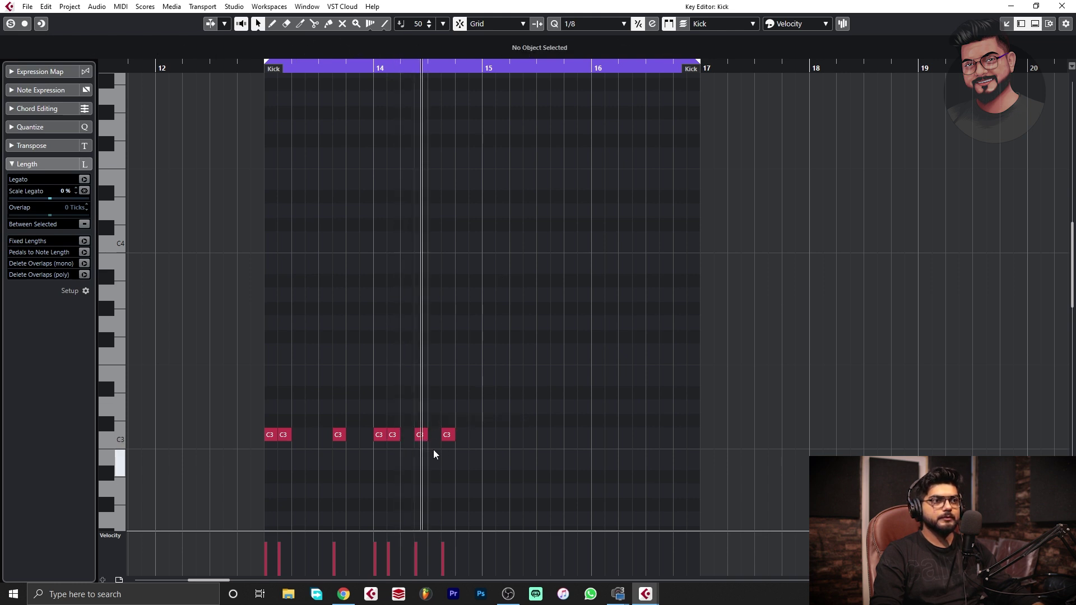
pyautogui.click(237, 69)
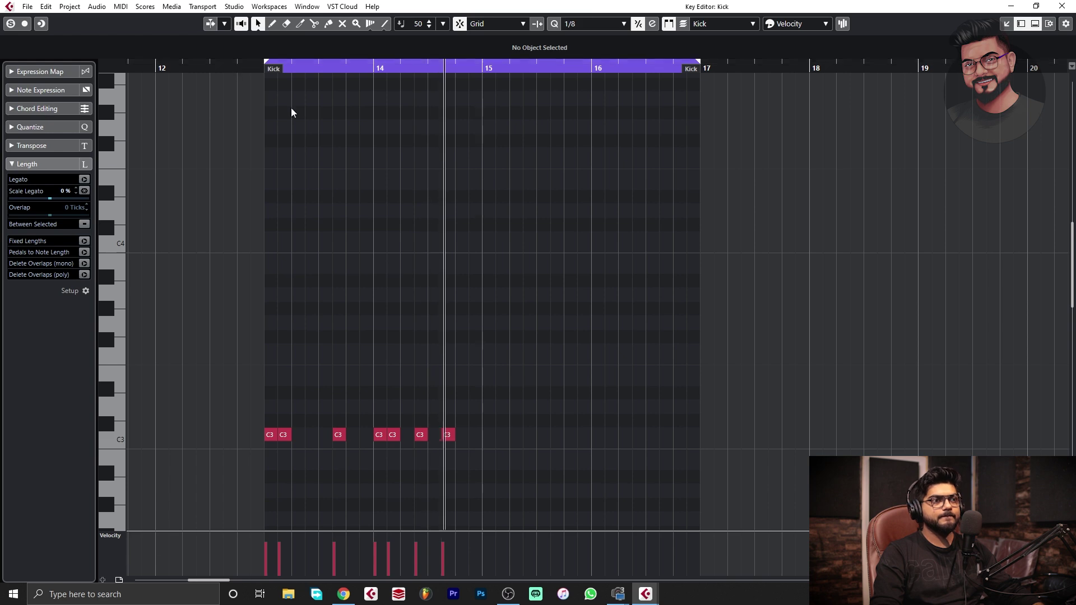
# Step: Copy the kick notes of bars 13 and 14 to bars 15 and 16, and close the note editor
pyautogui.moveTo(540, 332); pyautogui.dragTo(488, 436)
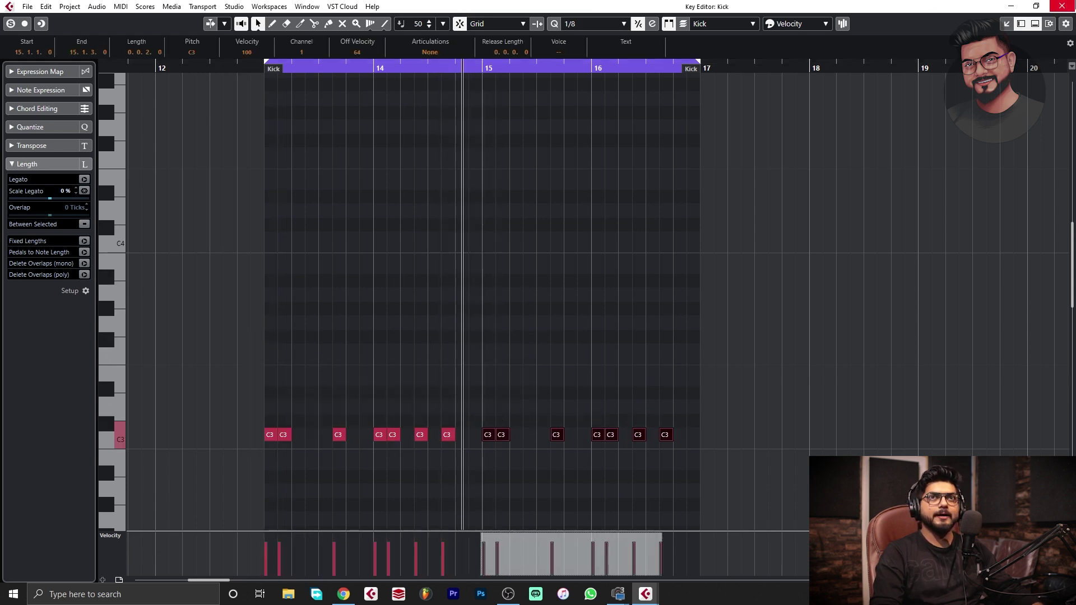
pyautogui.click(1063, 5)
pyautogui.click(652, 424)
# Step: Reduce the Kick track's height and add a sampler track named Snare below it in the Beat folder
pyautogui.moveTo(241, 427); pyautogui.dragTo(238, 394)
pyautogui.rightClick(247, 416)
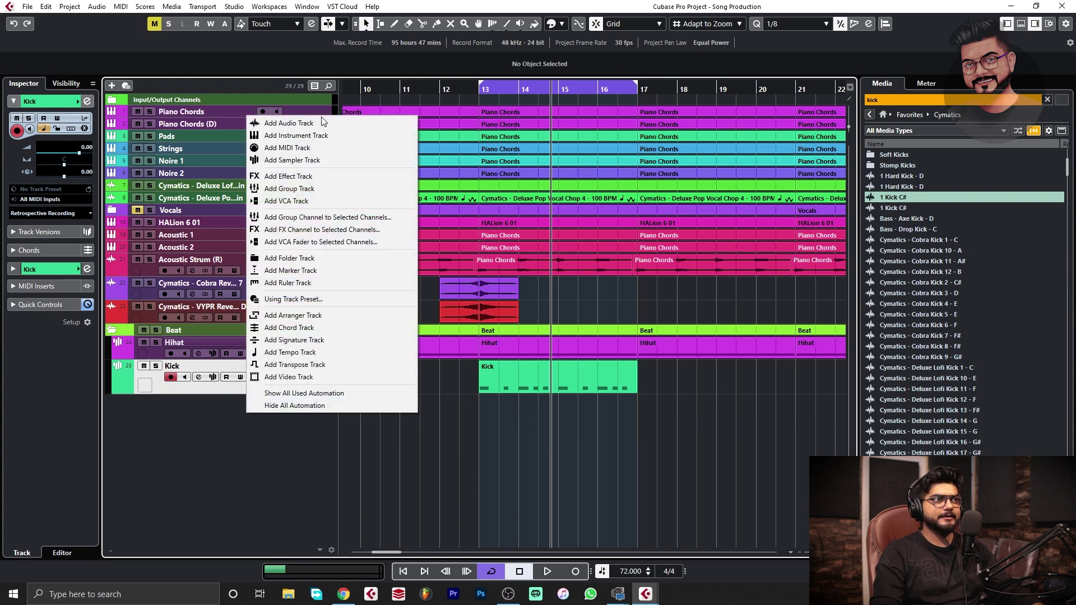
pyautogui.click(311, 162)
pyautogui.write('Sna')
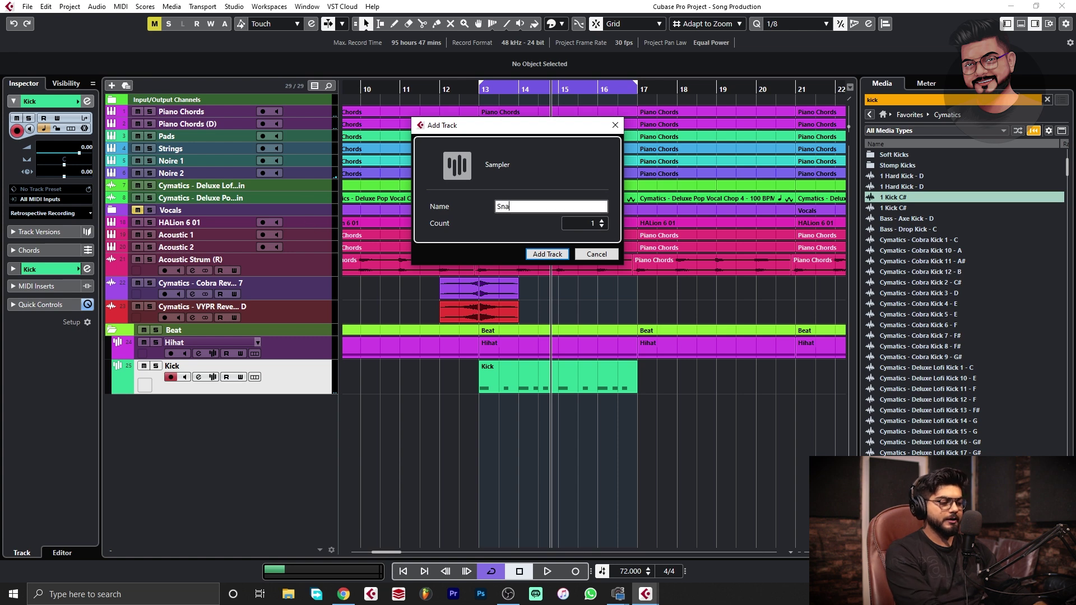
pyautogui.write('re')
pyautogui.press('Return')
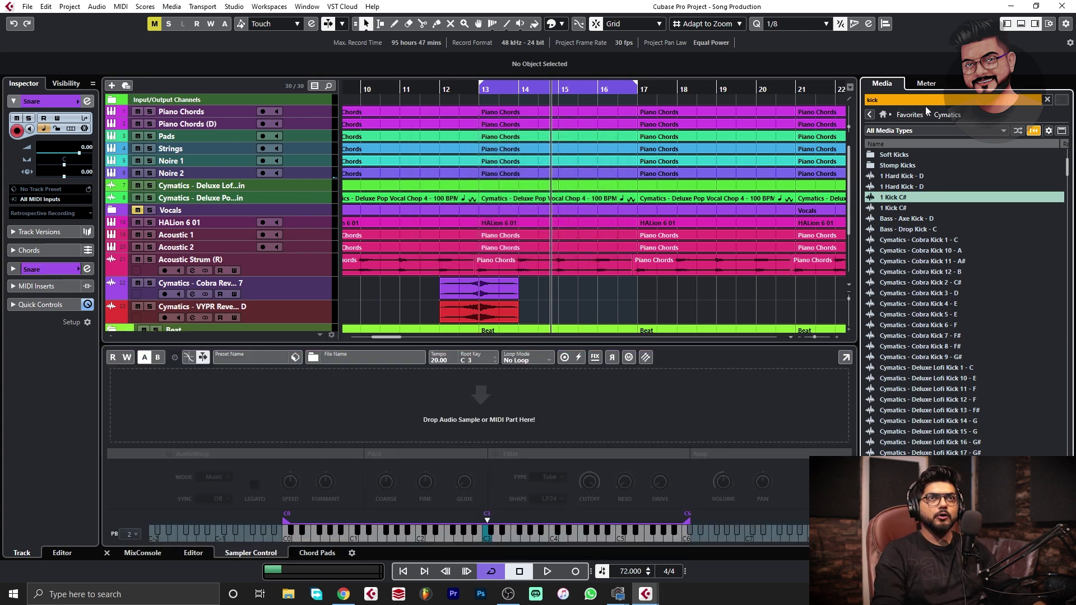
# Step: Search the Cymatics samples for snare, load 05 Snare C# into the Snare track's sampler and hide the sampler controls
pyautogui.doubleClick(930, 104)
pyautogui.write('snare')
pyautogui.moveTo(913, 303); pyautogui.dragTo(539, 433)
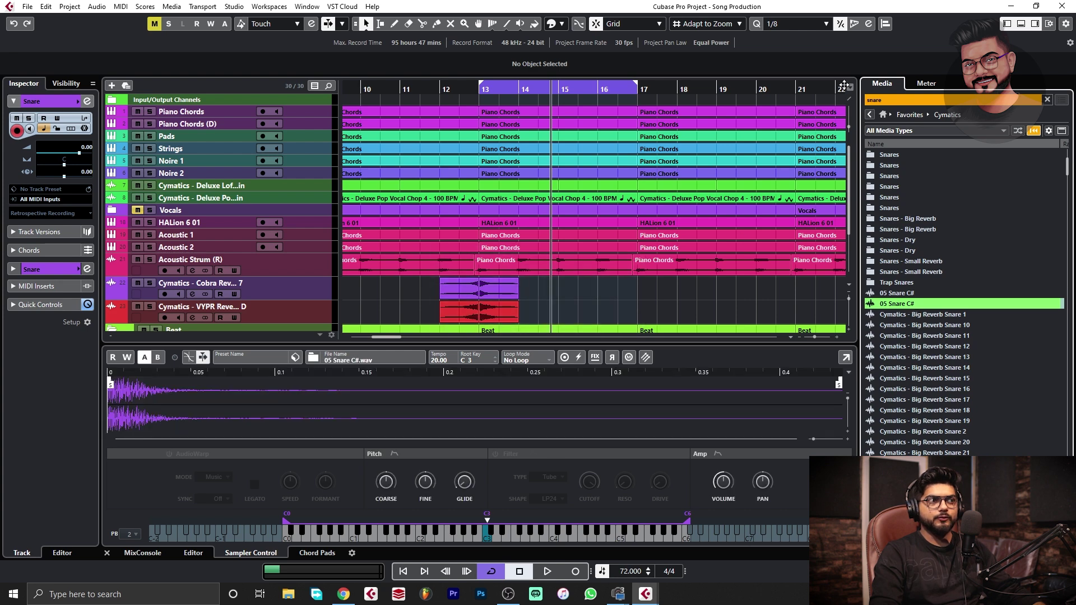
pyautogui.click(1021, 24)
# Step: Create an empty part on the Snare track from bar 13 to bar 17 and open it for note editing
pyautogui.click(486, 94)
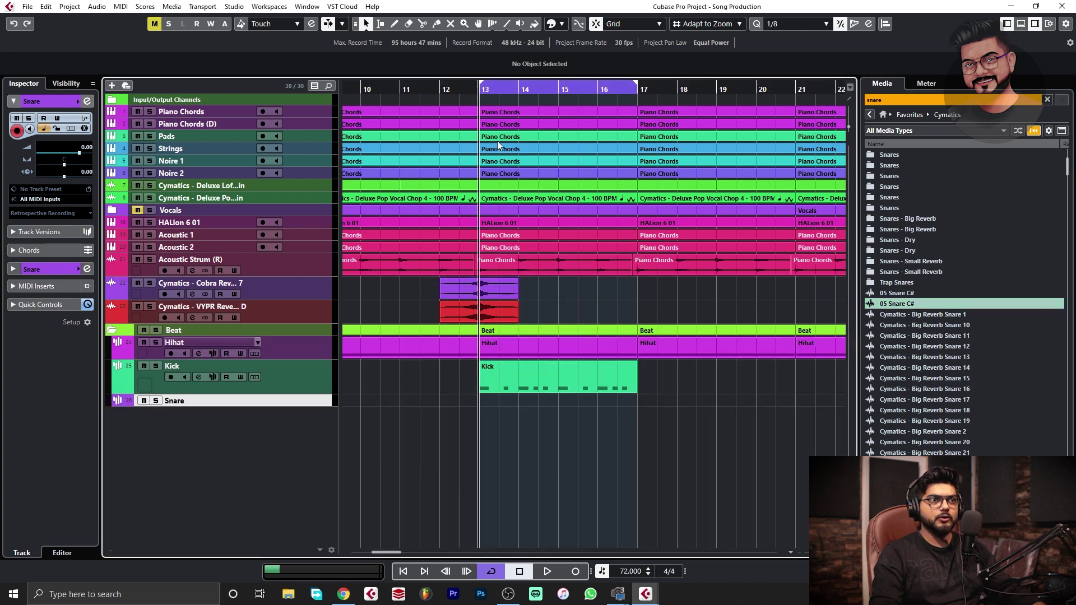
pyautogui.doubleClick(503, 399)
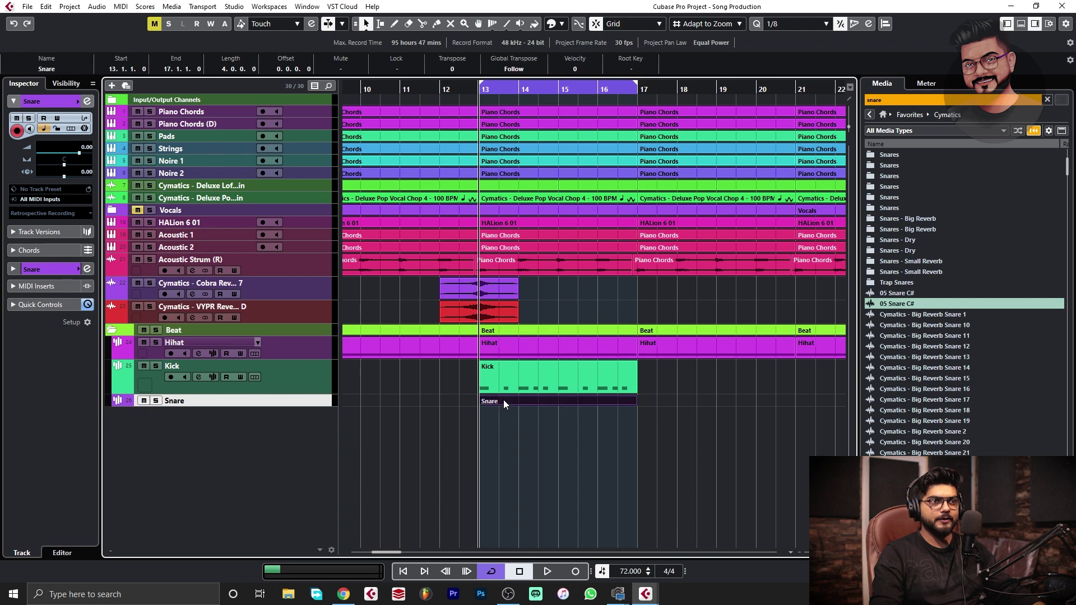
pyautogui.doubleClick(504, 399)
pyautogui.press('space')
pyautogui.press('h')
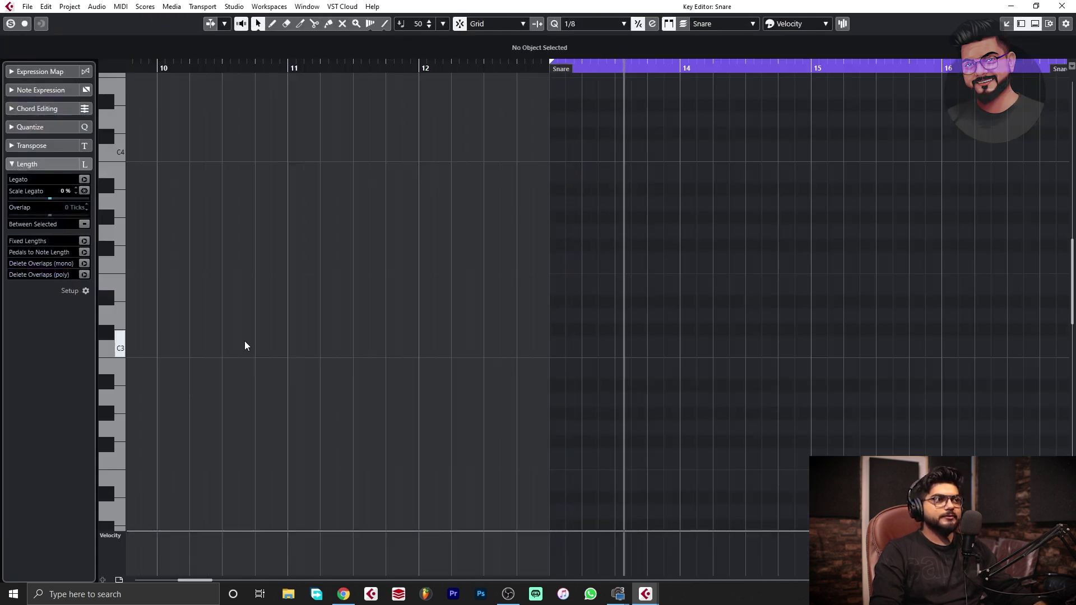
pyautogui.press('space')
pyautogui.click(119, 341)
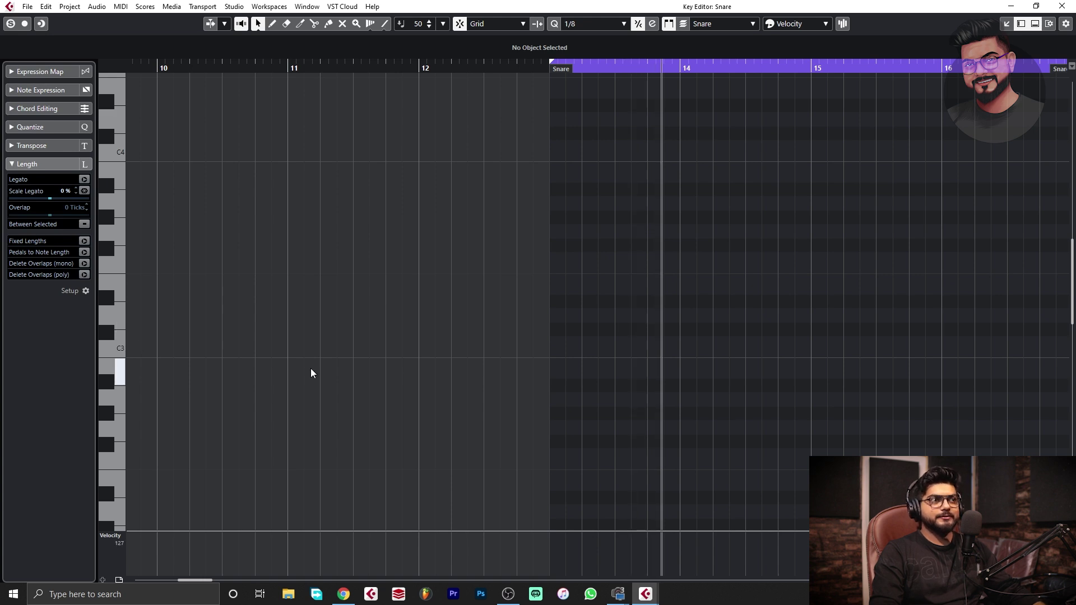
# Step: Draw a C3 snare note at 13.2.1.0 with velocity 100 and a length of 0.0.2.0
pyautogui.rightClick(637, 363)
pyautogui.click(622, 360)
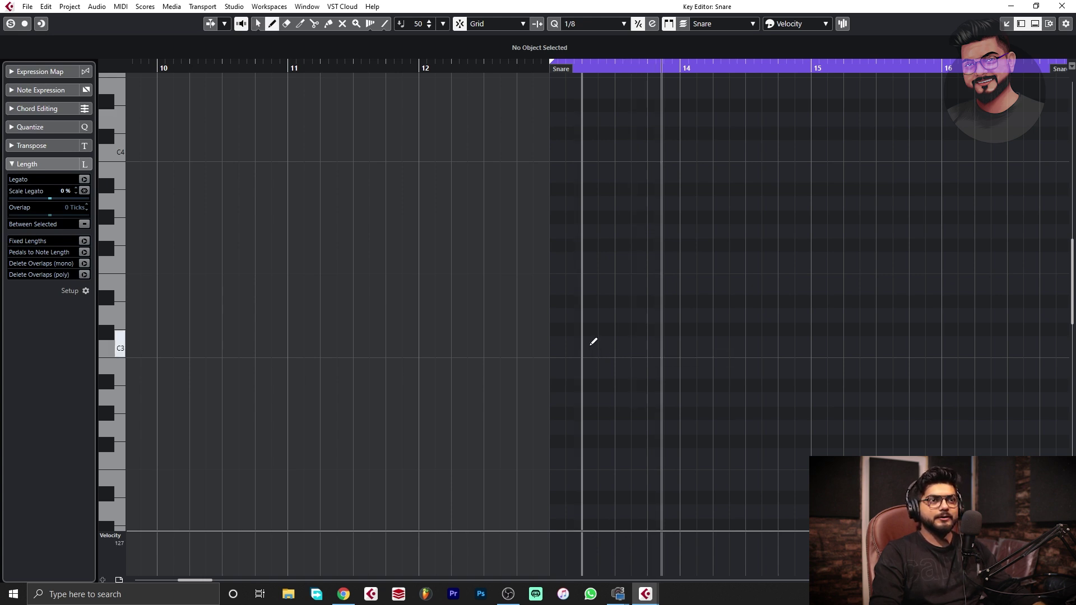
pyautogui.click(590, 343)
pyautogui.press('1')
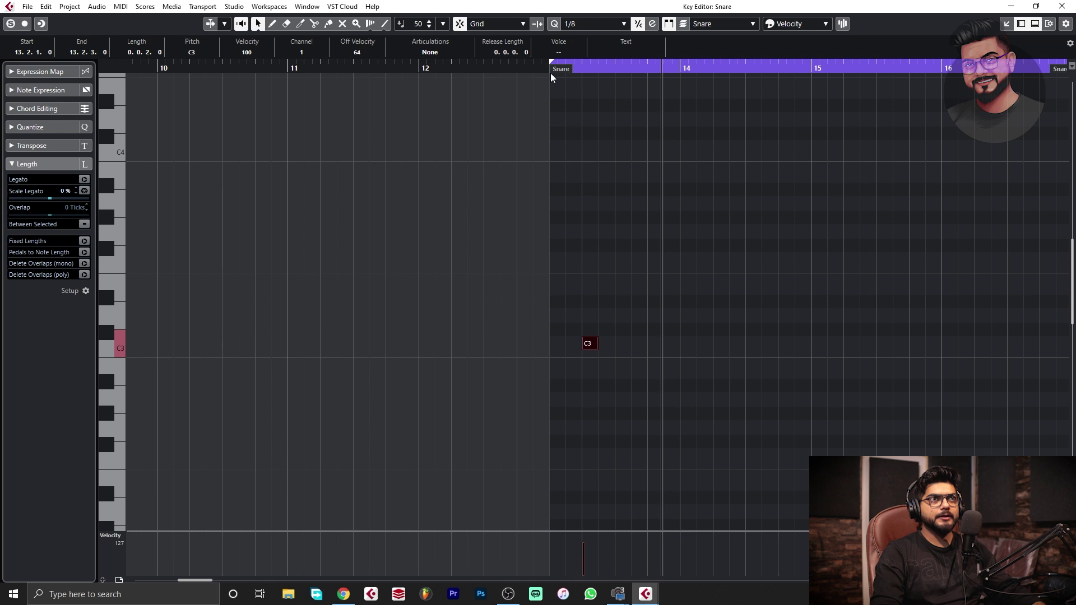
# Step: Copy the snare note to beat 4, repeat the pair on beats 2 and 4 through bar 16, and close the note editor
pyautogui.keyDown('alt'); pyautogui.moveTo(588, 344); pyautogui.dragTo(662, 347); pyautogui.keyUp('alt')
pyautogui.scroll(-2, 709, 372)
pyautogui.moveTo(766, 317)
pyautogui.mouseDown()
pyautogui.moveTo(581, 348)
pyautogui.moveTo(730, 344)
pyautogui.moveTo(719, 344)
pyautogui.mouseUp()
pyautogui.moveTo(814, 283); pyautogui.dragTo(811, 342)
pyautogui.click(776, 386)
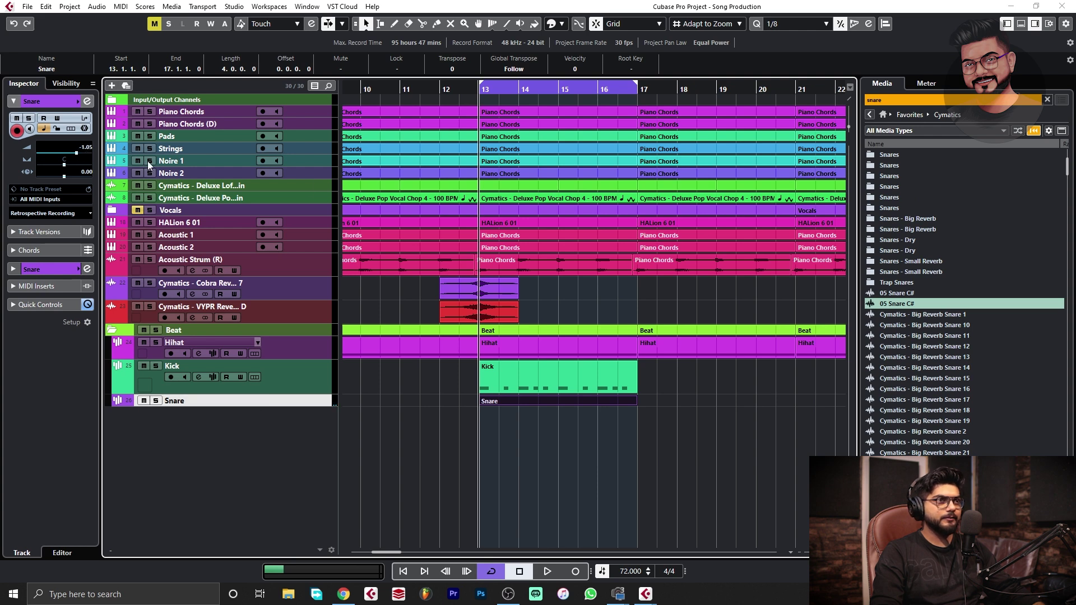
# Step: Play the arrangement from bar 12 to hear the kick and snare together, and enlarge the Snare track
pyautogui.click(439, 89)
pyautogui.press('space')
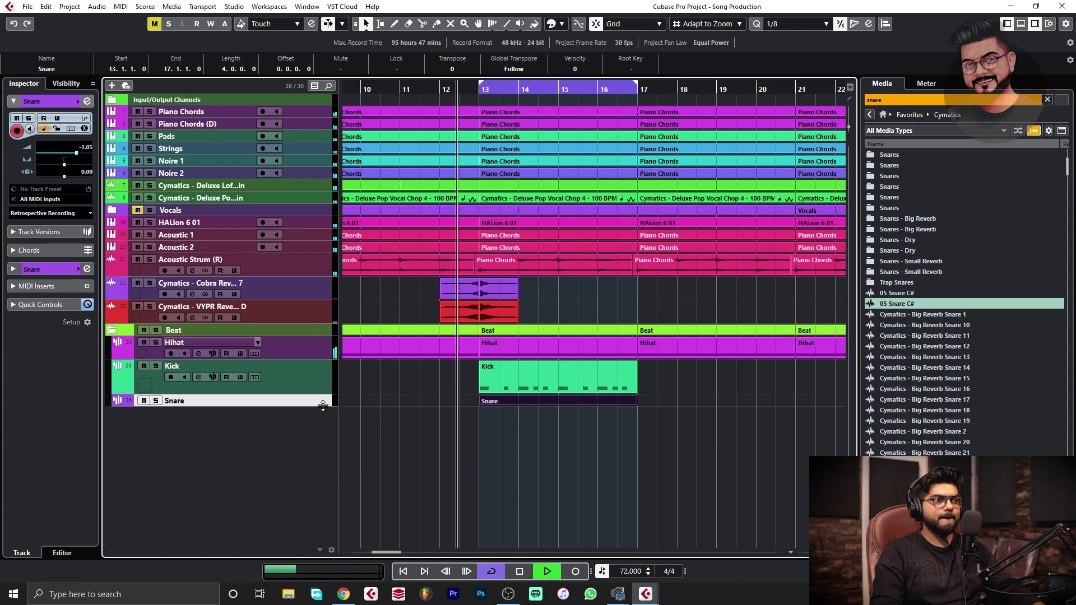
pyautogui.moveTo(323, 406); pyautogui.dragTo(324, 430)
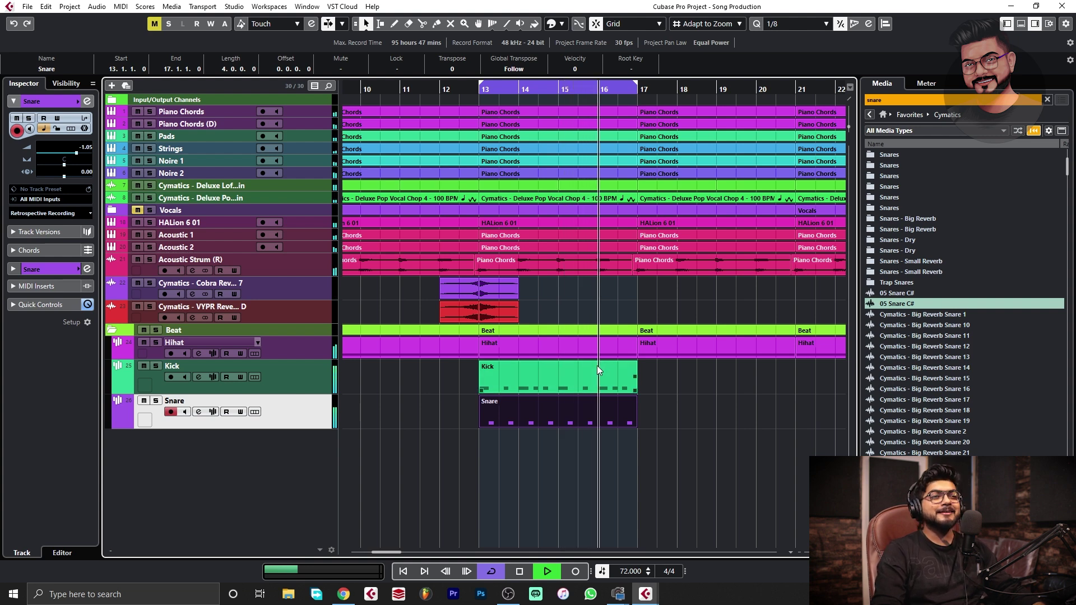
pyautogui.click(607, 401)
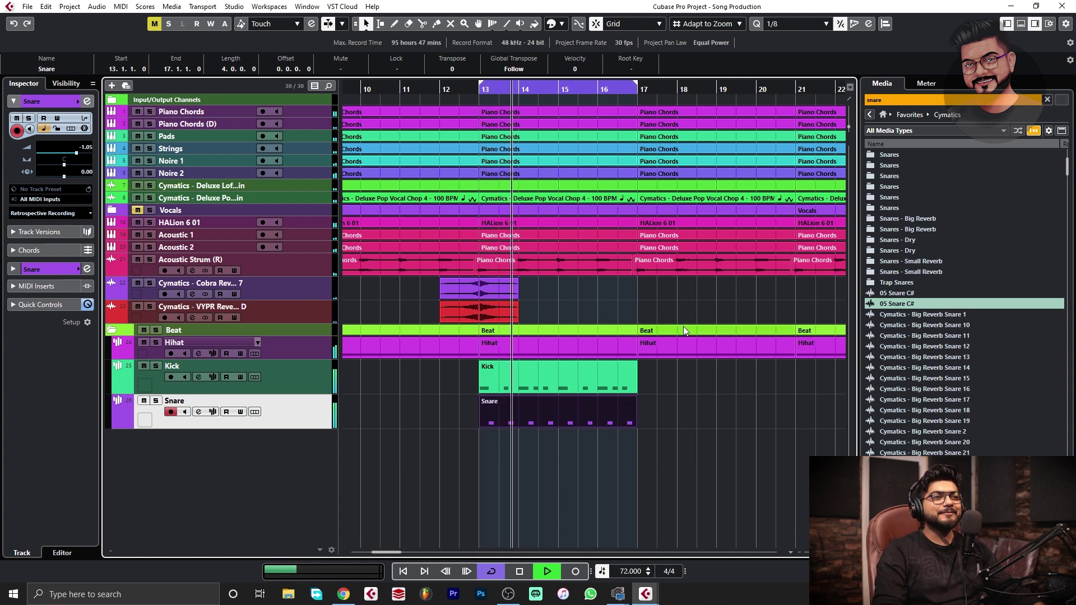
pyautogui.press('g')
pyautogui.press('g')
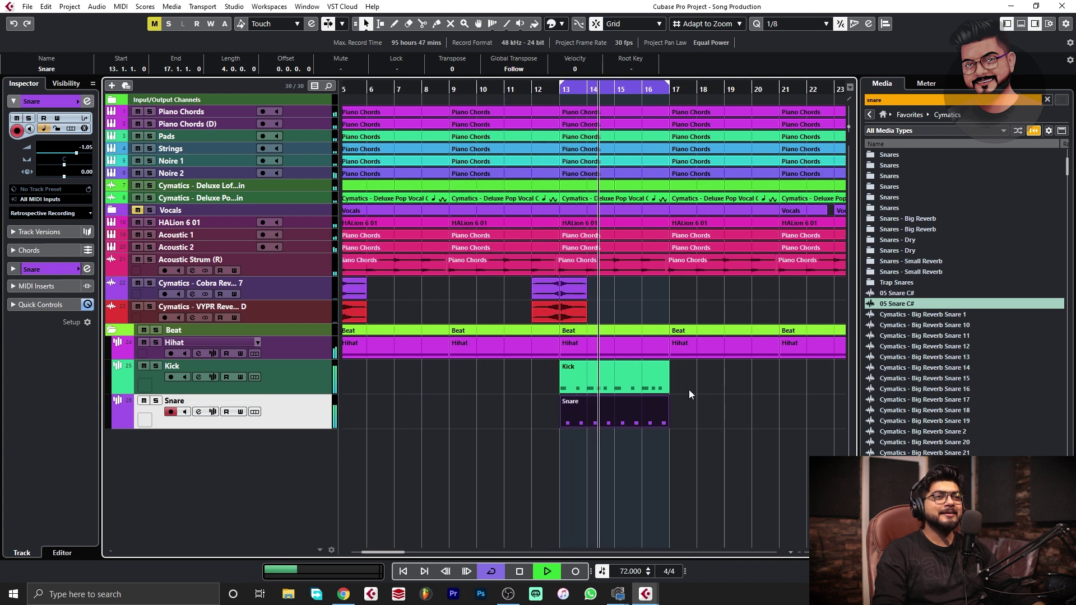
pyautogui.press('h')
pyautogui.press('h')
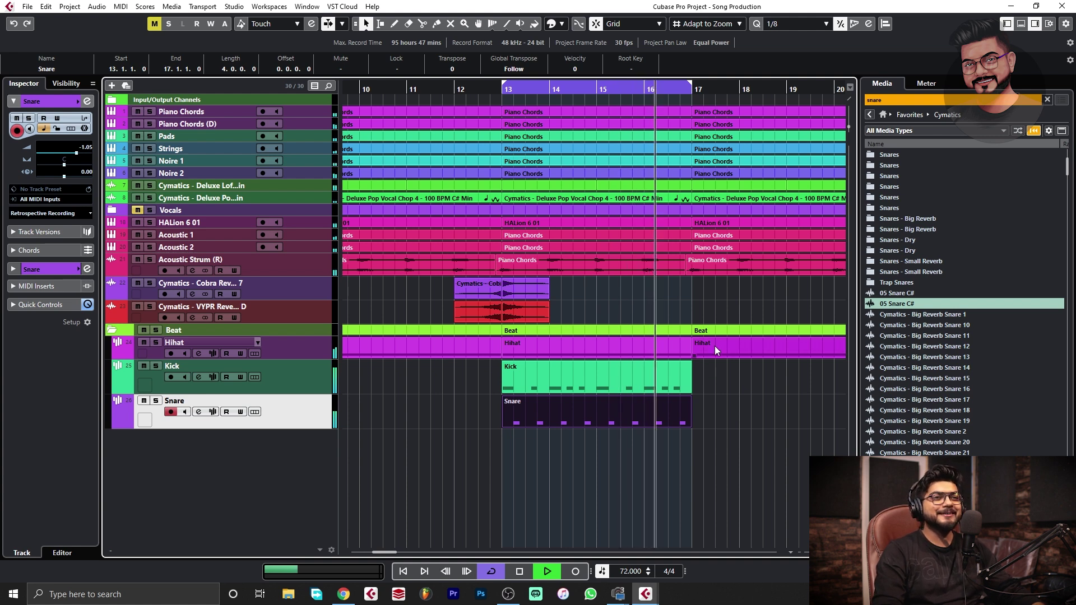
pyautogui.press('space')
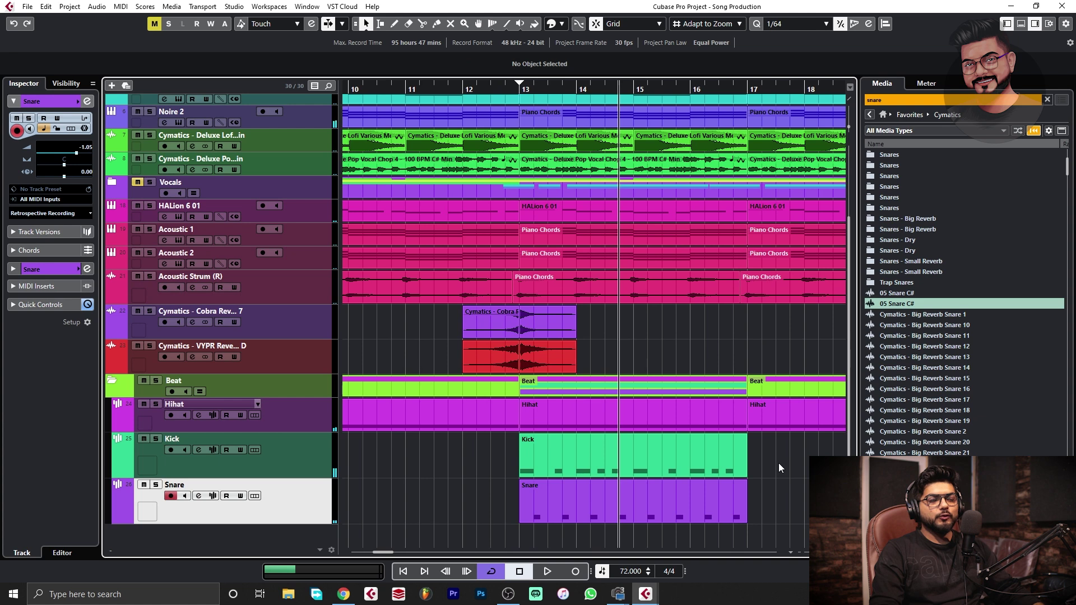
# Step: Play the arrangement from bar 13 and open the Hihat part that starts there for note editing
pyautogui.press('g')
pyautogui.press('h')
pyautogui.press('h')
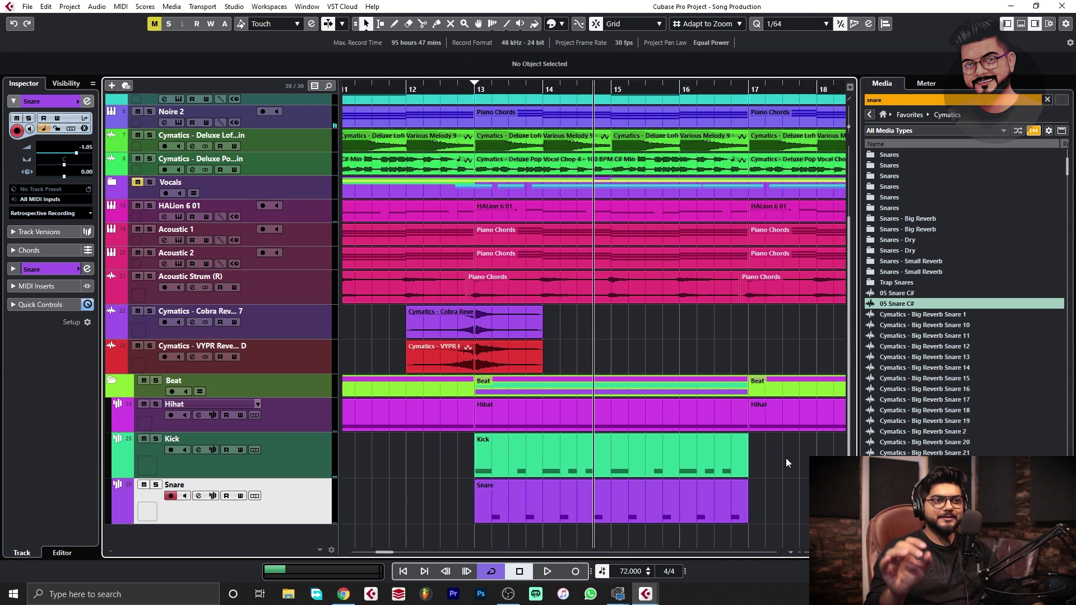
pyautogui.click(475, 88)
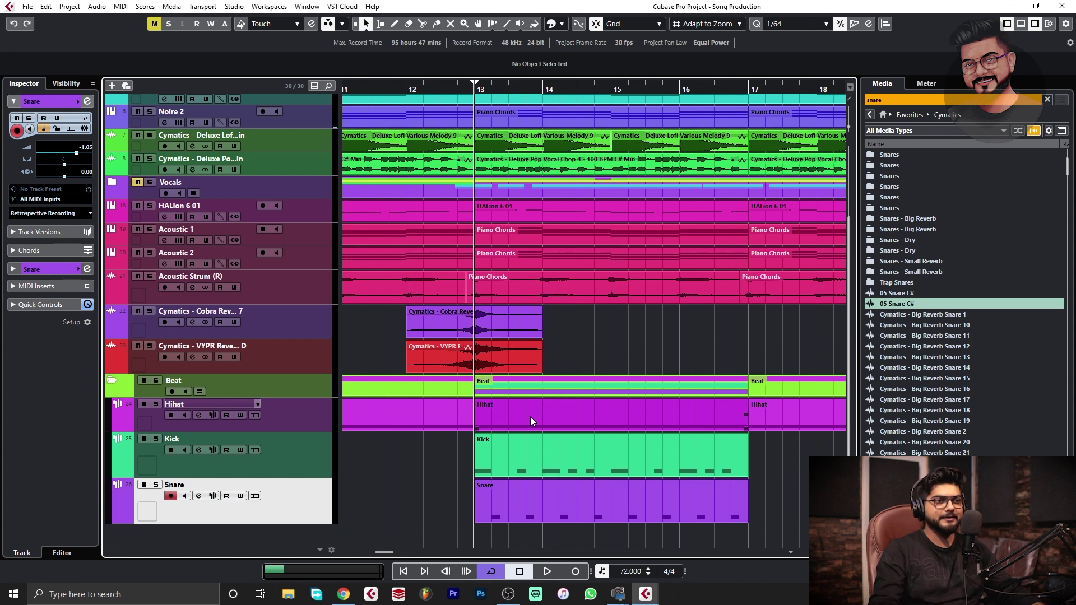
pyautogui.press('space')
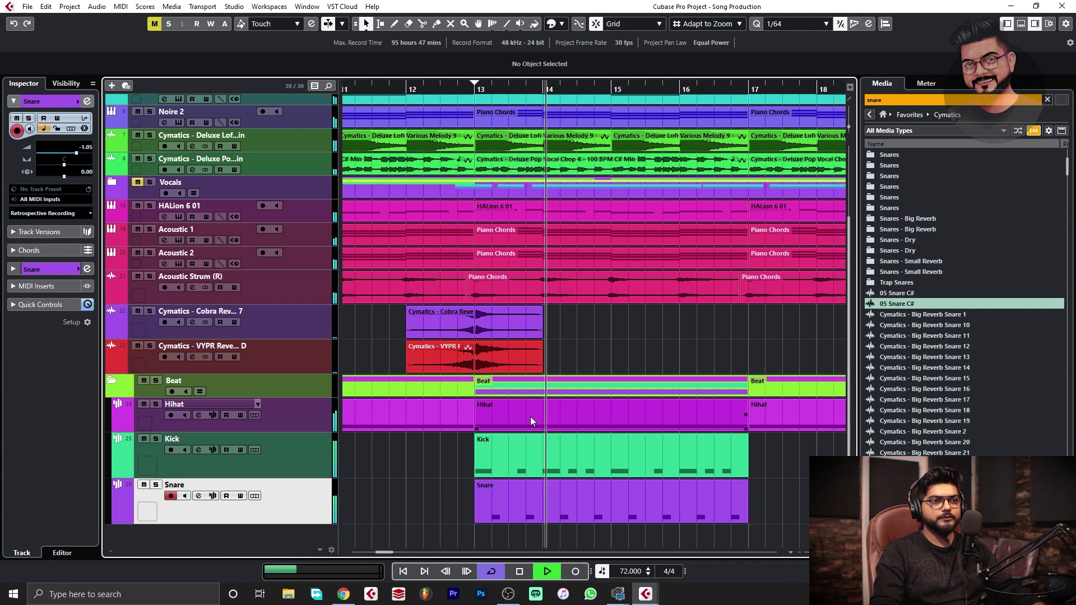
pyautogui.doubleClick(531, 416)
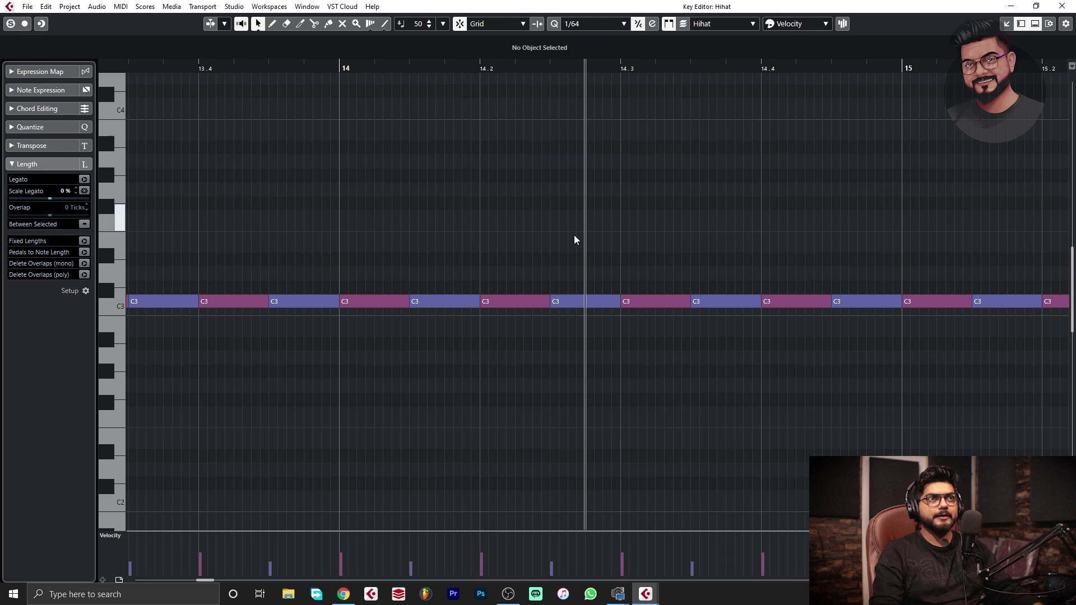
# Step: Shorten the second half of the Hihat note before 14.3 to 0.0.0.30 and duplicate it up to 14.3
pyautogui.moveTo(618, 303); pyautogui.dragTo(595, 303)
pyautogui.hotkey('ctrl', 'd')
pyautogui.hotkey('ctrl', 'd')
pyautogui.hotkey('ctrl', 'd')
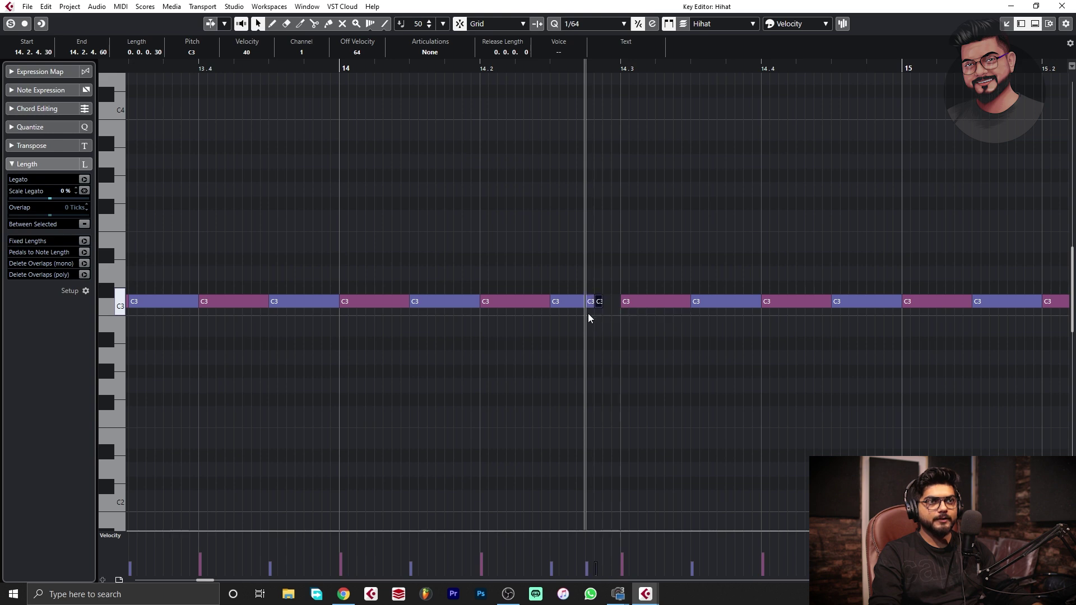
# Step: Play the Hihat part from bar 13 to hear the fast roll before 14.3
pyautogui.press('g')
pyautogui.press('g')
pyautogui.press('g')
pyautogui.press('g')
pyautogui.press('g')
pyautogui.press('g')
pyautogui.press('f')
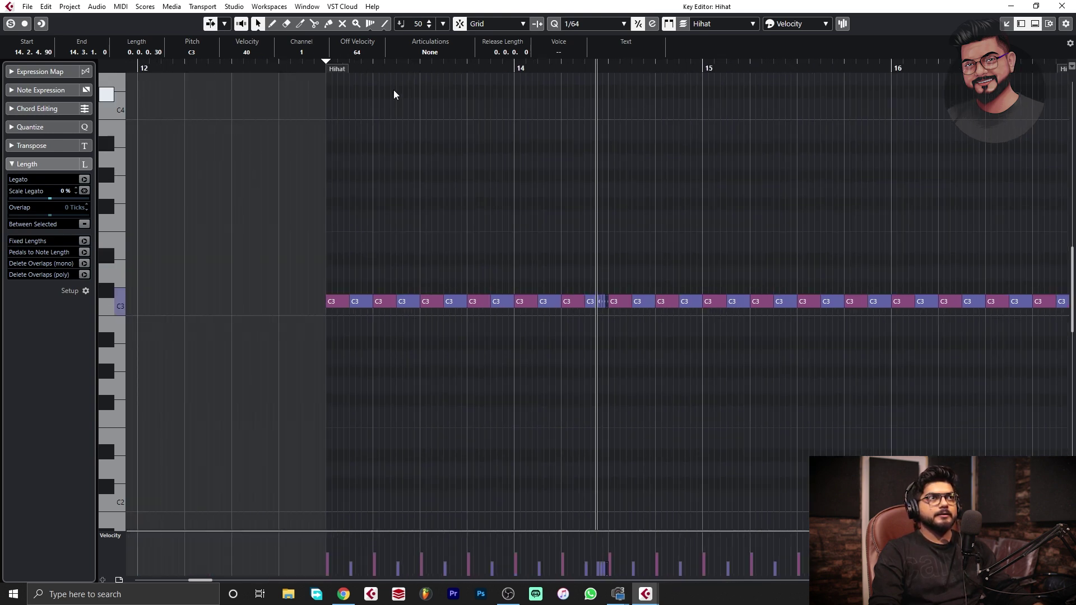
pyautogui.click(325, 73)
pyautogui.press('space')
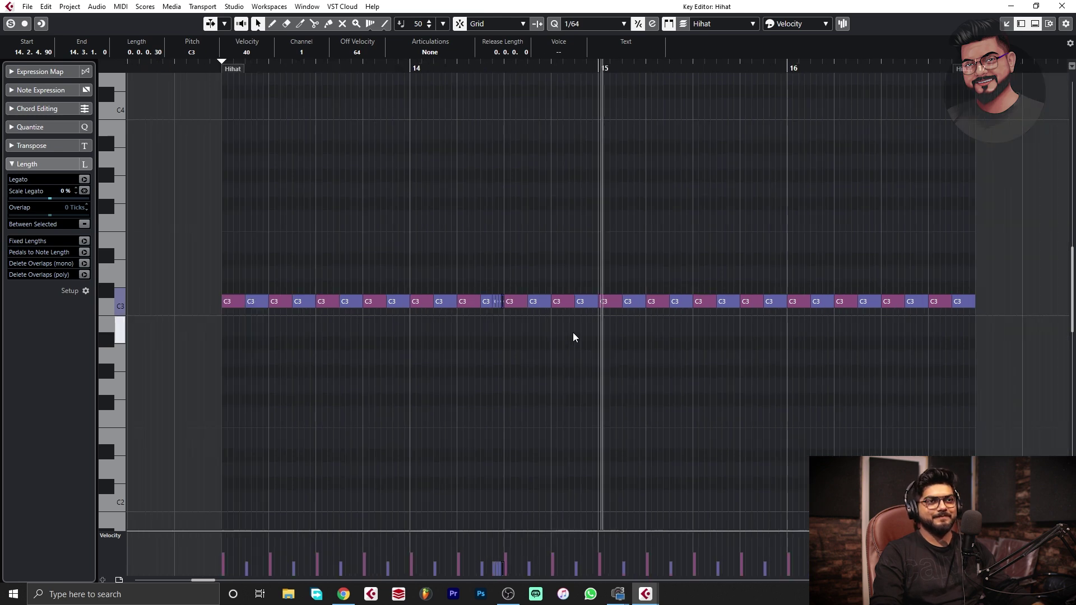
pyautogui.press('space')
# Step: Split the Hihat note before 16.3 and turn its second half into the same short-note roll as before 14.3
pyautogui.press('h')
pyautogui.press('h')
pyautogui.press('h')
pyautogui.press('h')
pyautogui.press('h')
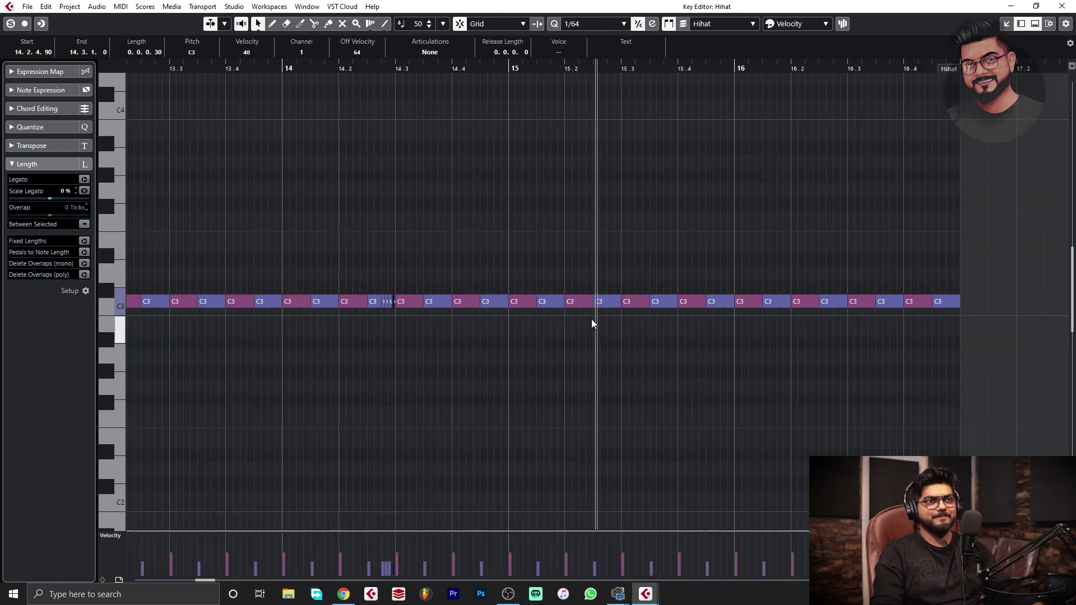
pyautogui.keyDown('alt'); pyautogui.click(619, 302); pyautogui.keyUp('alt')
pyautogui.moveTo(646, 304); pyautogui.dragTo(624, 308)
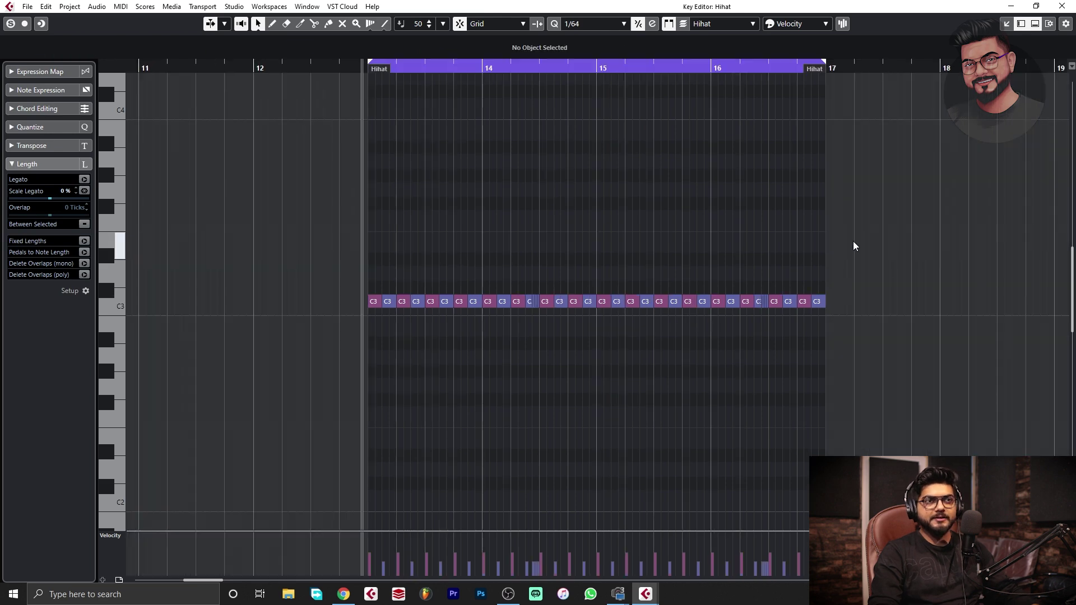
# Step: Play the Hihat part from bar 13 with both rolls, and close the note editor
pyautogui.press('h')
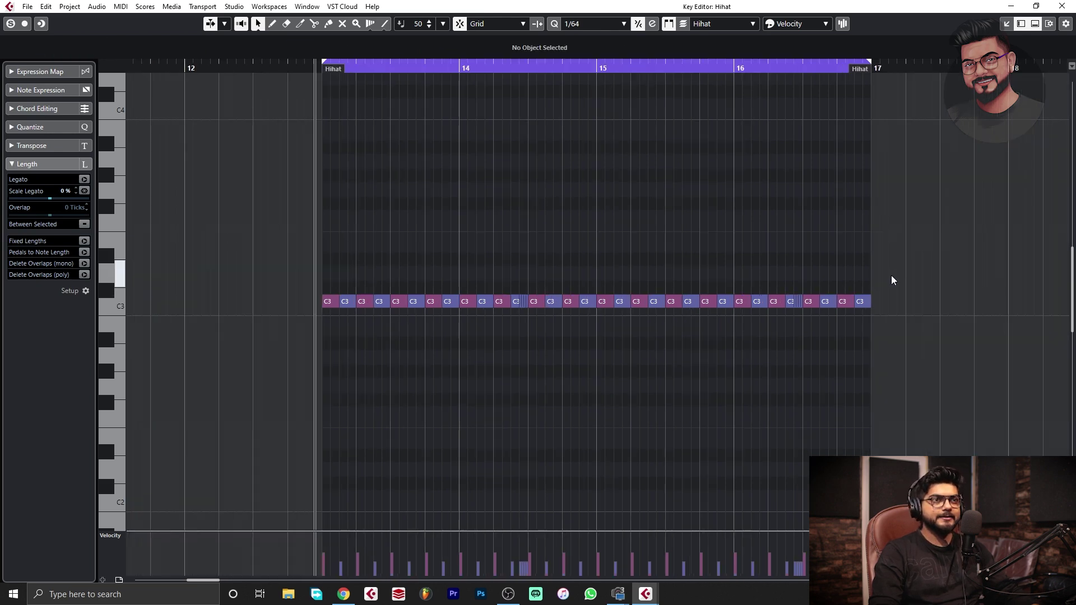
pyautogui.click(320, 68)
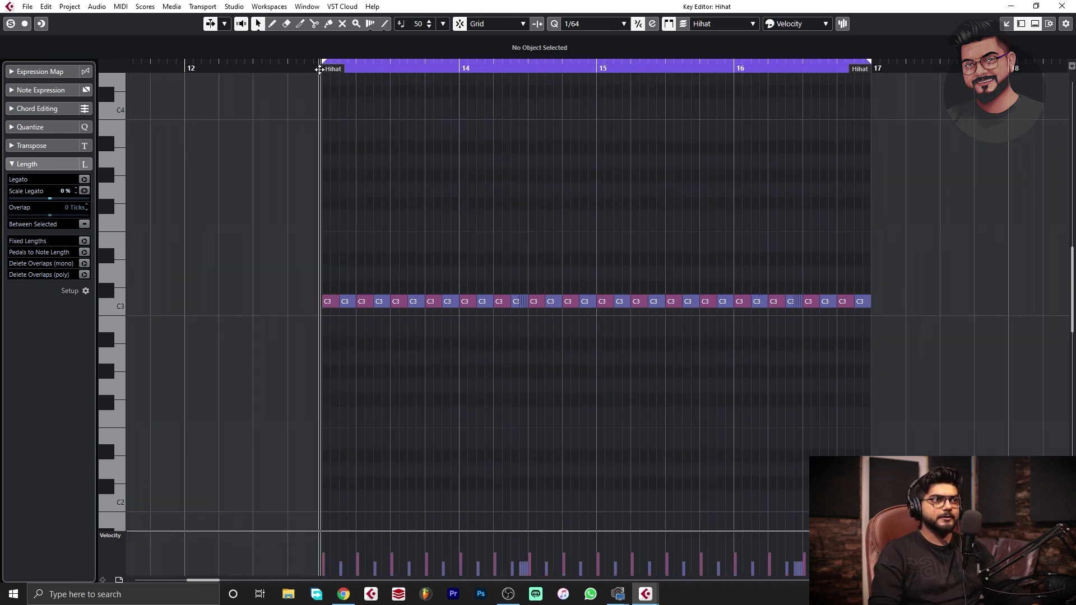
pyautogui.press('space')
pyautogui.press('h')
pyautogui.press('g')
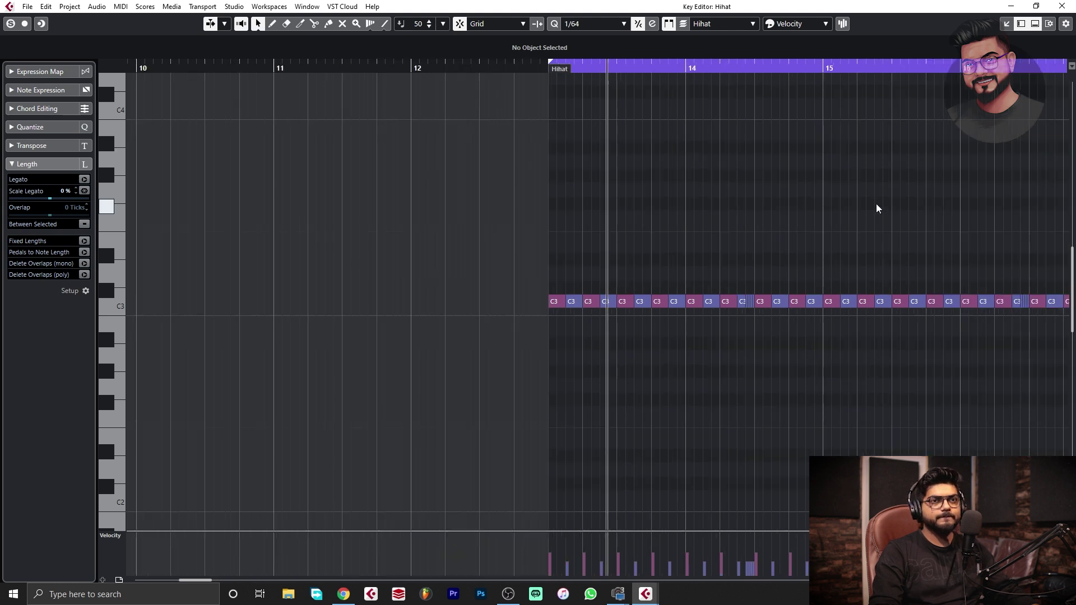
pyautogui.press('h')
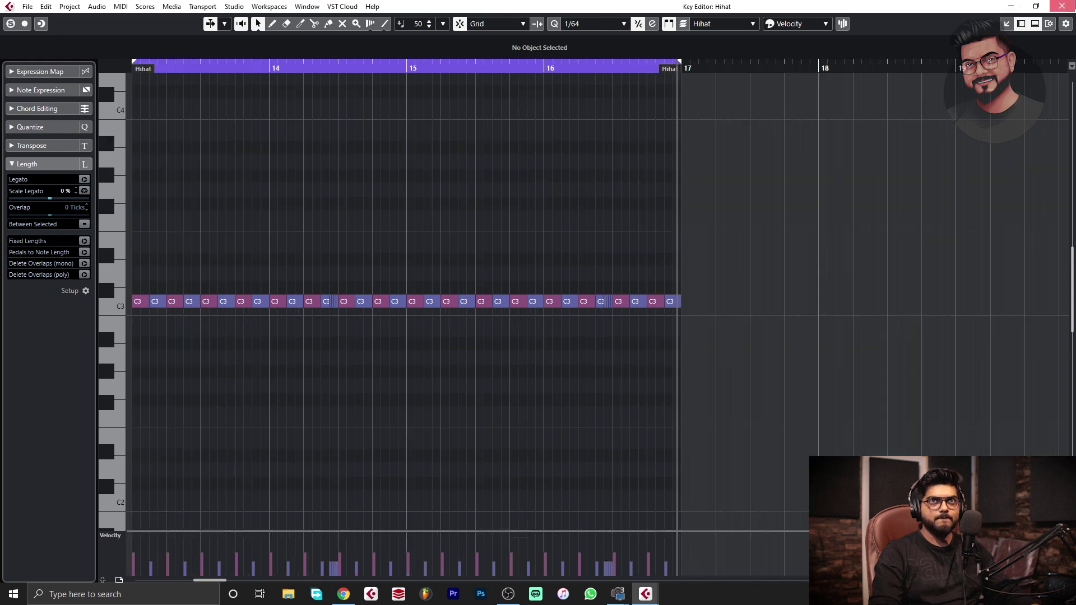
pyautogui.click(1062, 6)
pyautogui.click(307, 454)
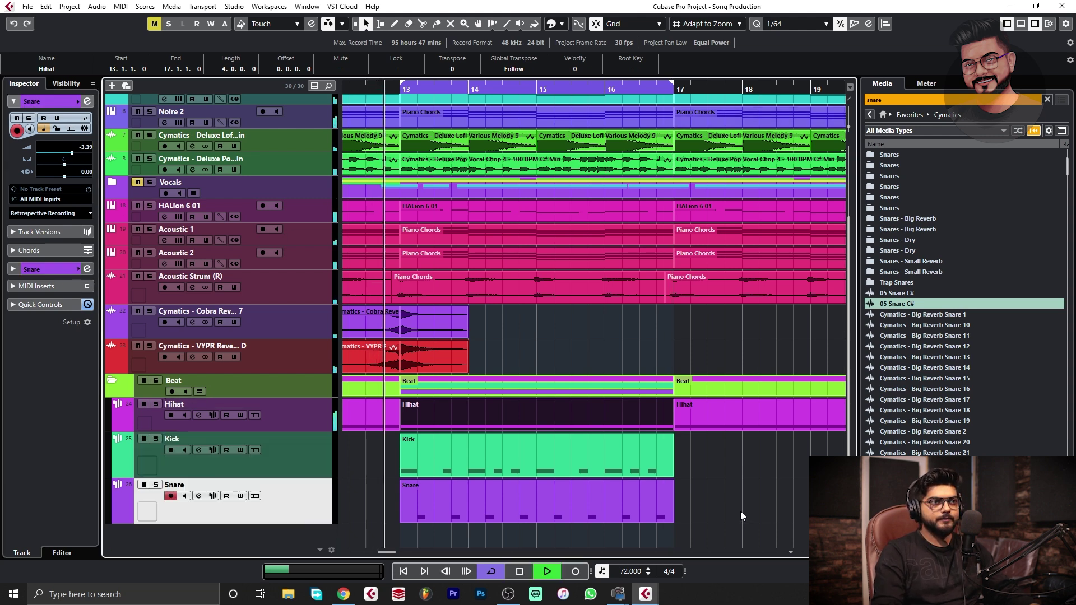
pyautogui.click(741, 510)
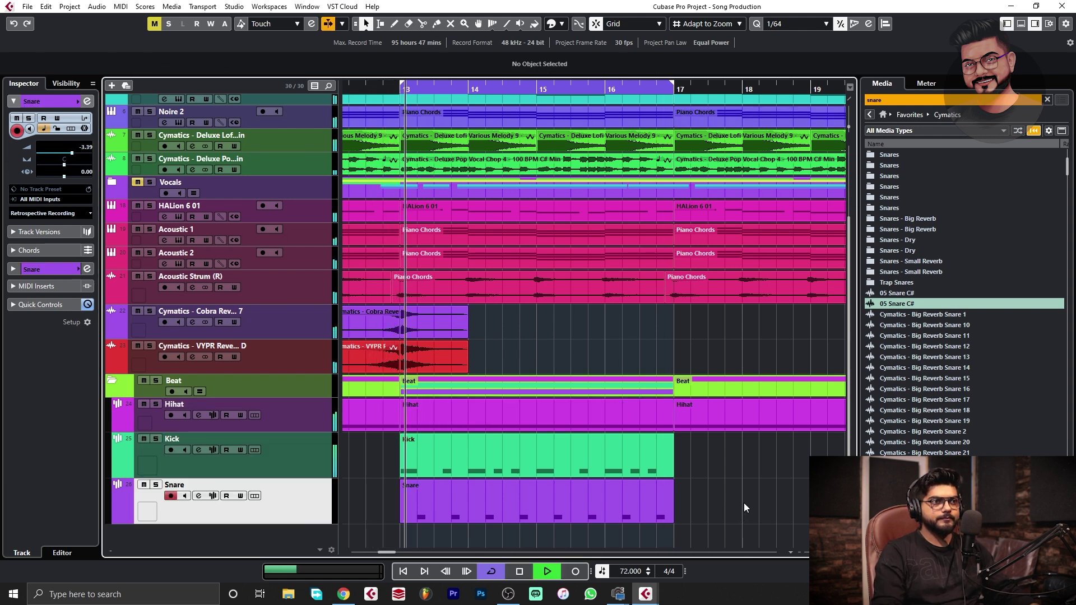
# Step: Select the Kick and Snare parts at bar 13 and duplicate them once to bar 17
pyautogui.press('g')
pyautogui.press('h')
pyautogui.press('h')
pyautogui.press('g')
pyautogui.press('g')
pyautogui.press('g')
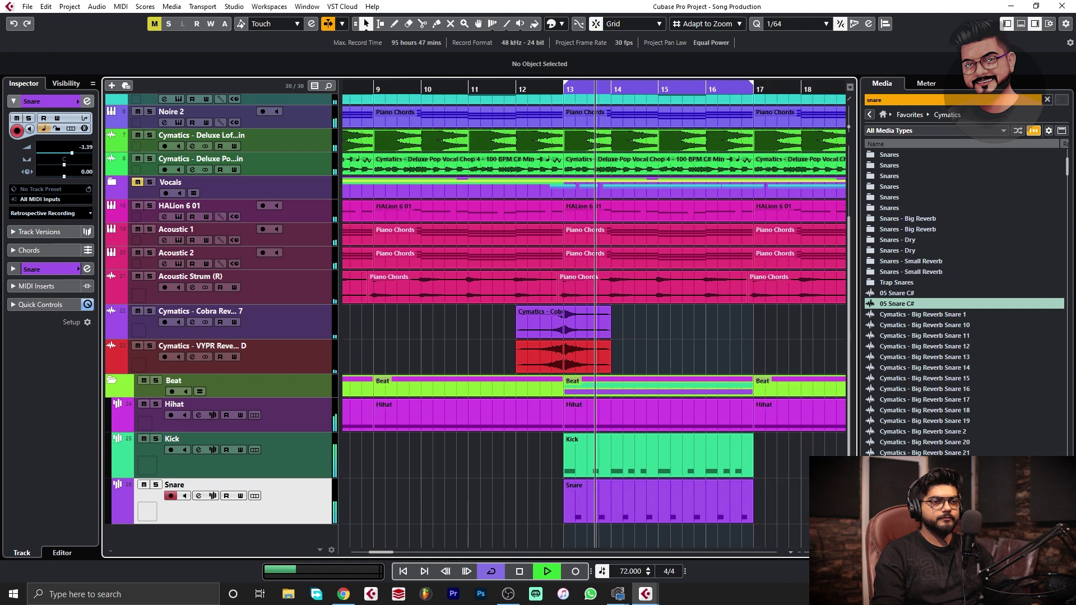
pyautogui.press('g')
pyautogui.press('g')
pyautogui.press('g')
pyautogui.press('g')
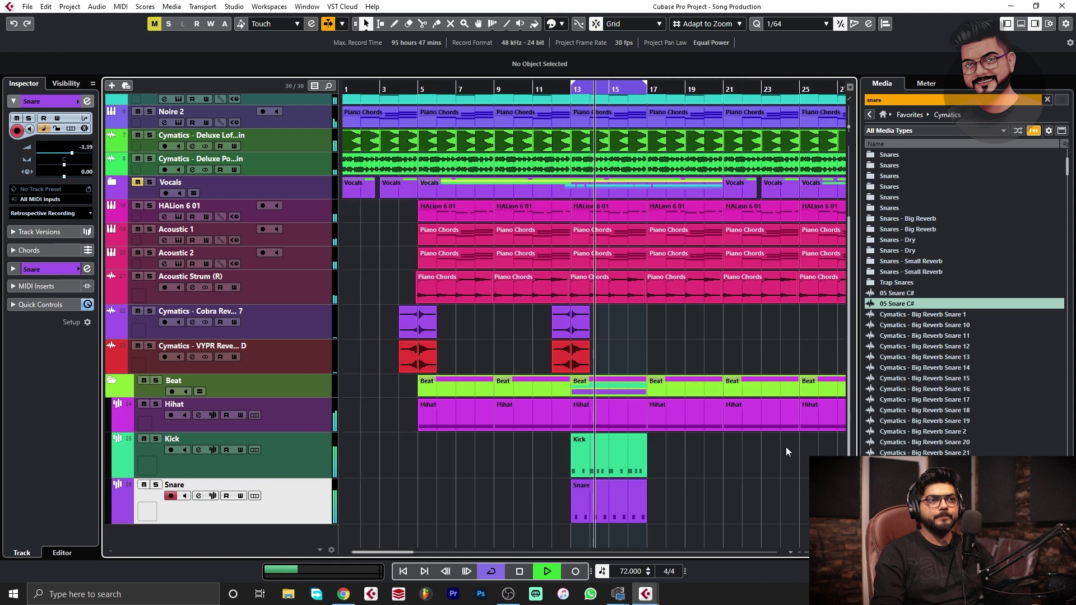
pyautogui.press('h')
pyautogui.press('g')
pyautogui.press('g')
pyautogui.press('h')
pyautogui.press('h')
pyautogui.moveTo(705, 466); pyautogui.dragTo(519, 498)
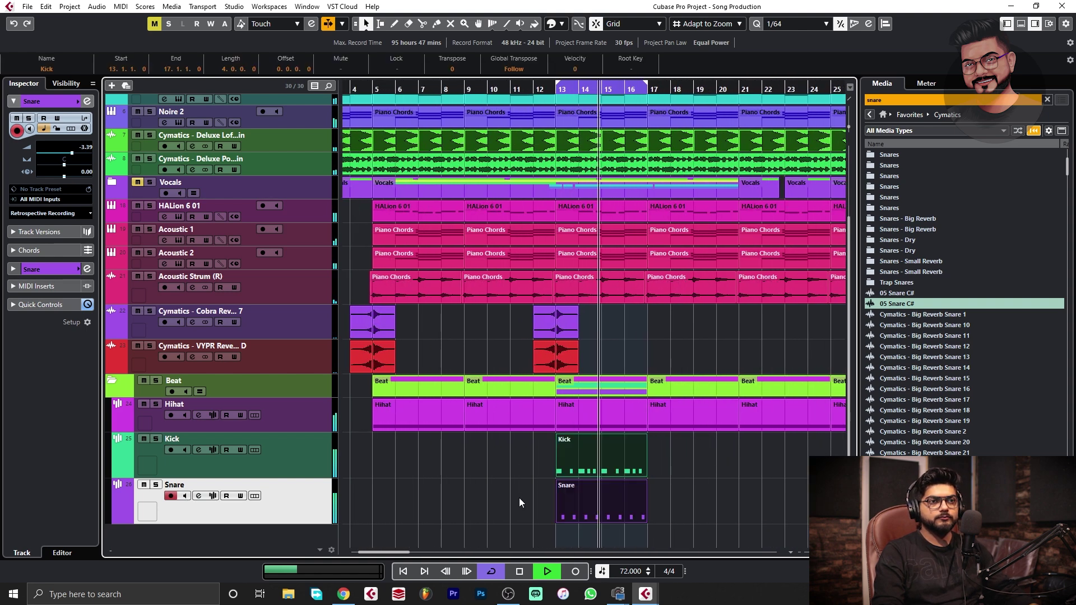
pyautogui.press('g')
pyautogui.hotkey('ctrl', 'd')
pyautogui.press('g')
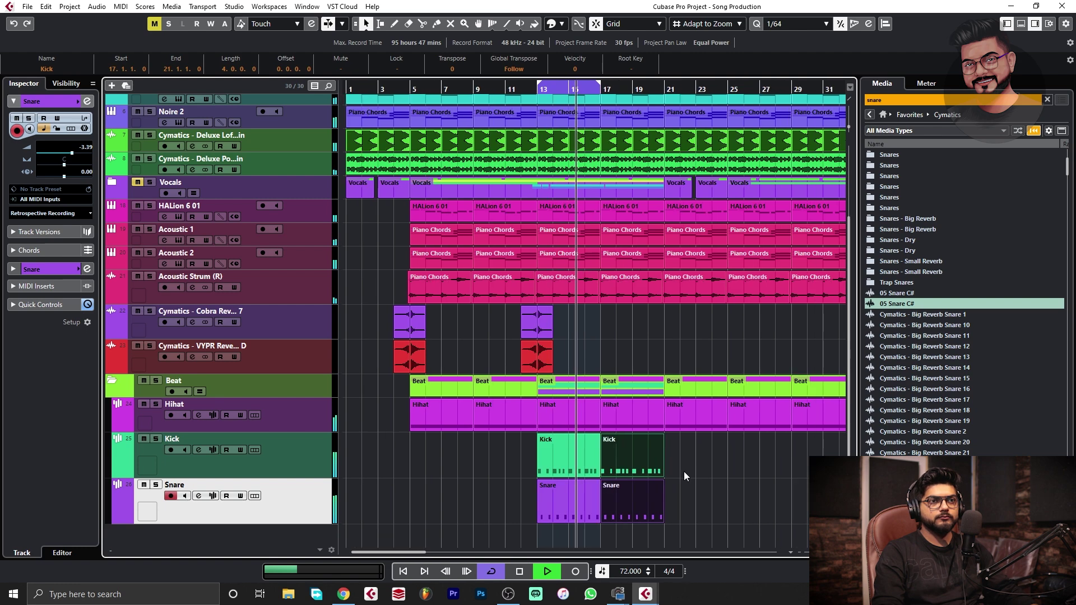
# Step: Lower the velocities of the four Hihat roll notes before 14.3, with the first at 30, and close the note editor
pyautogui.doubleClick(604, 420)
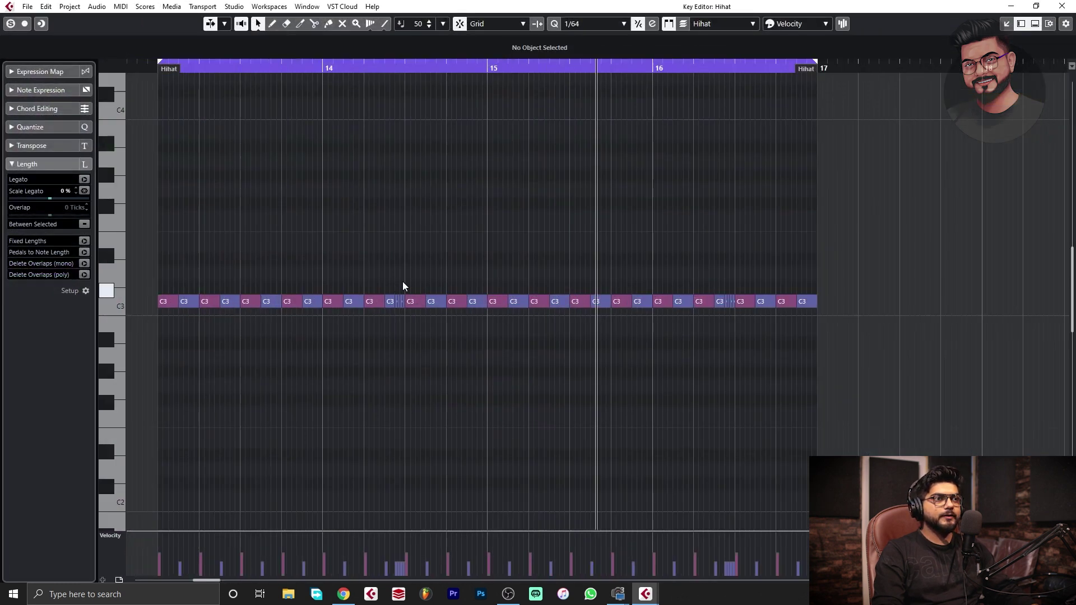
pyautogui.press('h')
pyautogui.moveTo(305, 317); pyautogui.dragTo(307, 317)
pyautogui.press('h')
pyautogui.moveTo(194, 271); pyautogui.dragTo(182, 320)
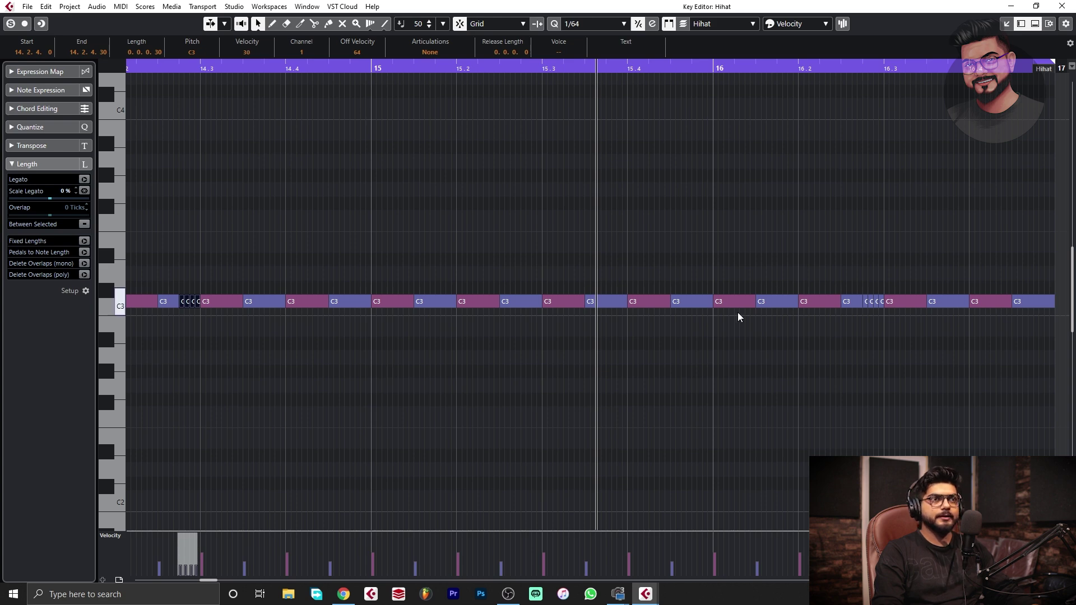
pyautogui.click(1062, 7)
pyautogui.click(739, 485)
# Step: Select all Kick and Snare parts and duplicate them repeatedly until they fill the arrangement up to bar 45
pyautogui.press('g')
pyautogui.press('g')
pyautogui.press('g')
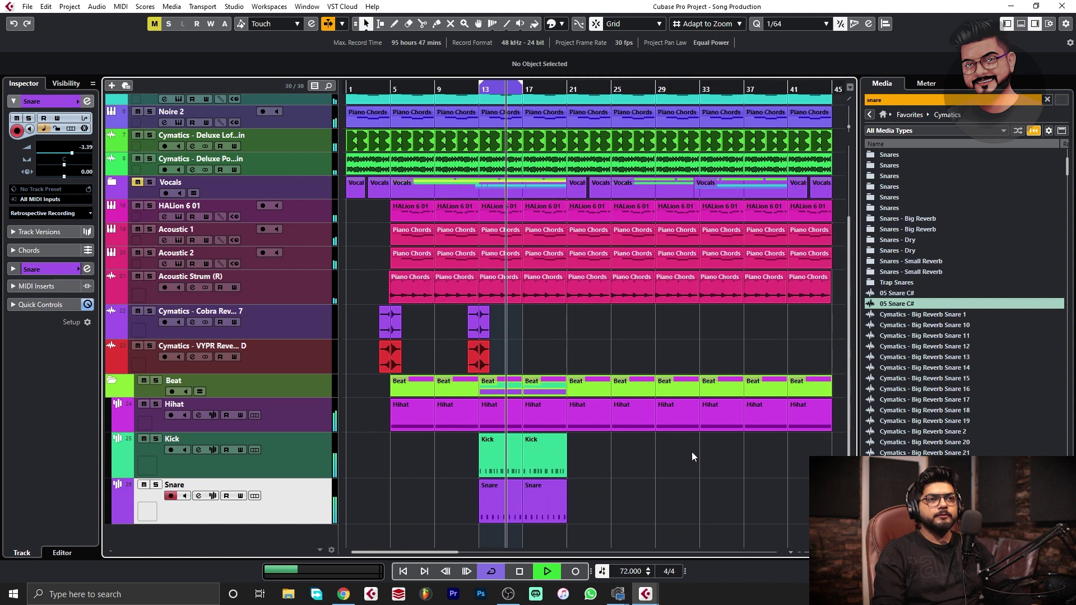
pyautogui.press('g')
pyautogui.moveTo(630, 438); pyautogui.dragTo(472, 495)
pyautogui.hotkey('ctrl', 'd')
pyautogui.hotkey('ctrl', 'd')
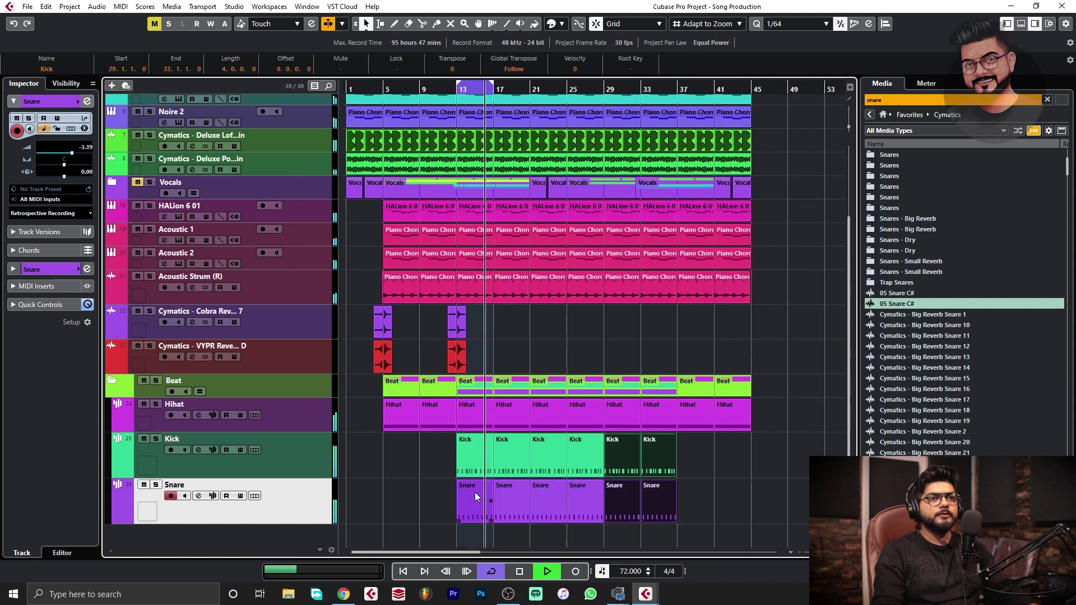
pyautogui.hotkey('ctrl', 'd')
pyautogui.press('h')
pyautogui.press('h')
pyautogui.press('h')
pyautogui.click(476, 492)
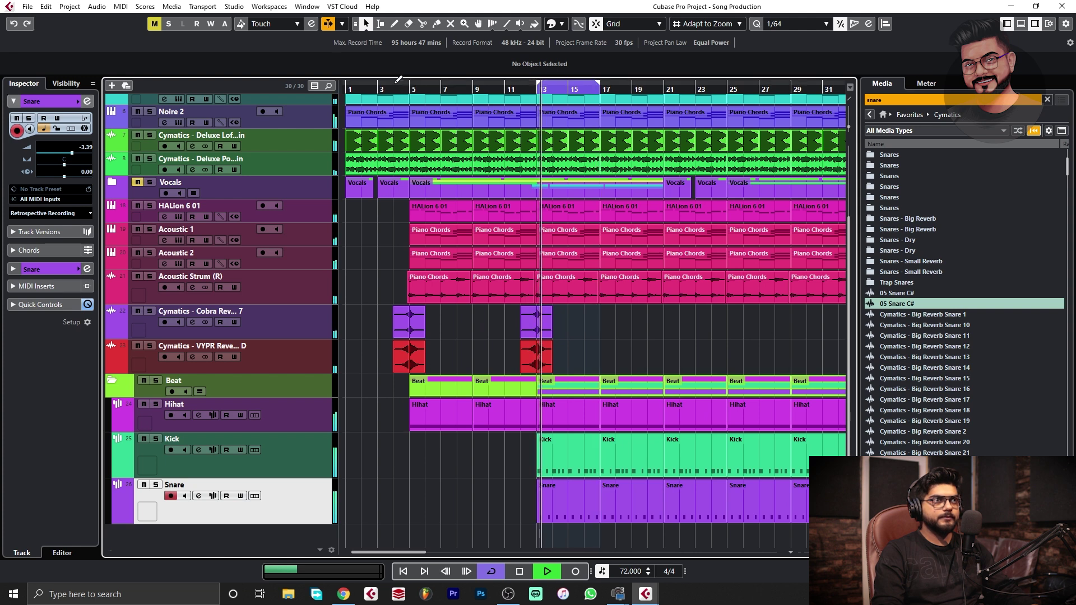
# Step: Play the arrangement from bar 4 into the full beat at bar 13, stop, and reduce the track heights
pyautogui.click(397, 80)
pyautogui.press('space')
pyautogui.press('g')
pyautogui.press('g')
pyautogui.press('g')
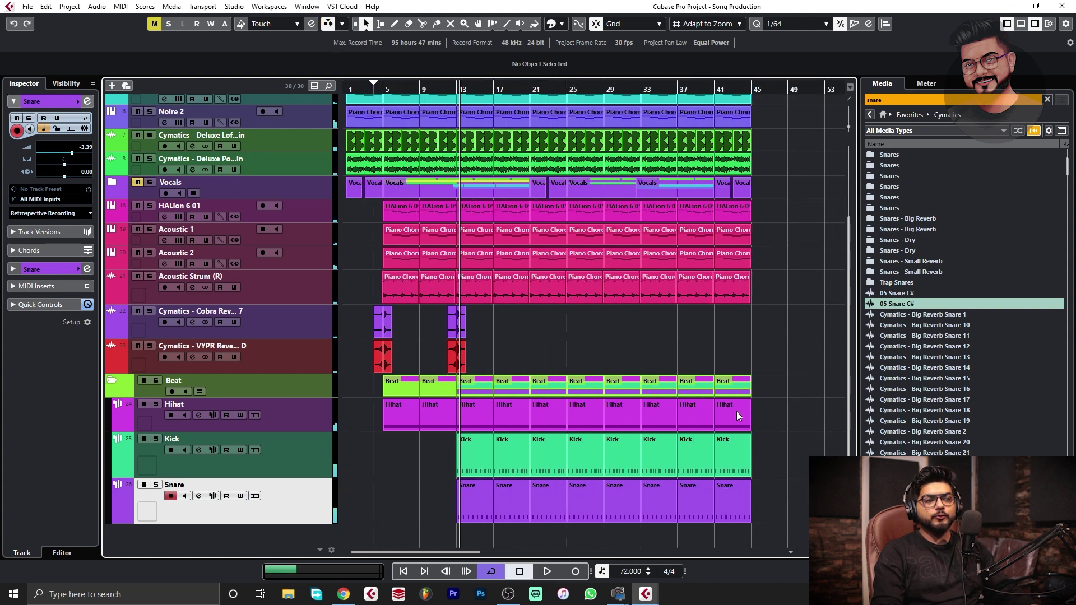
pyautogui.hotkey('shift', 'g')
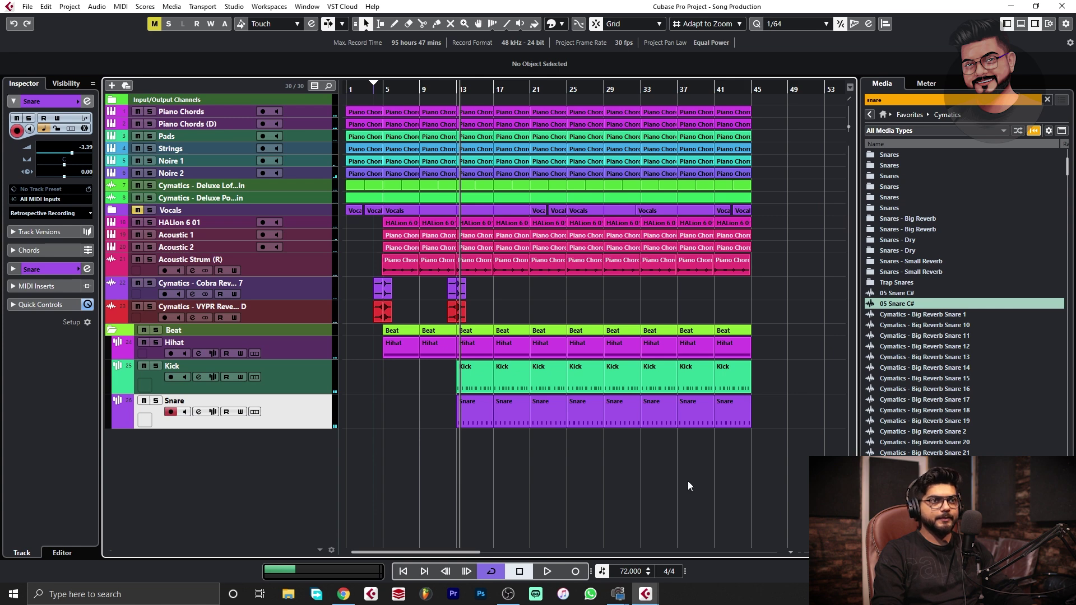
# Step: Collapse the Beat folder and add a HALion 6 instrument track below it
pyautogui.click(322, 385)
pyautogui.click(314, 399)
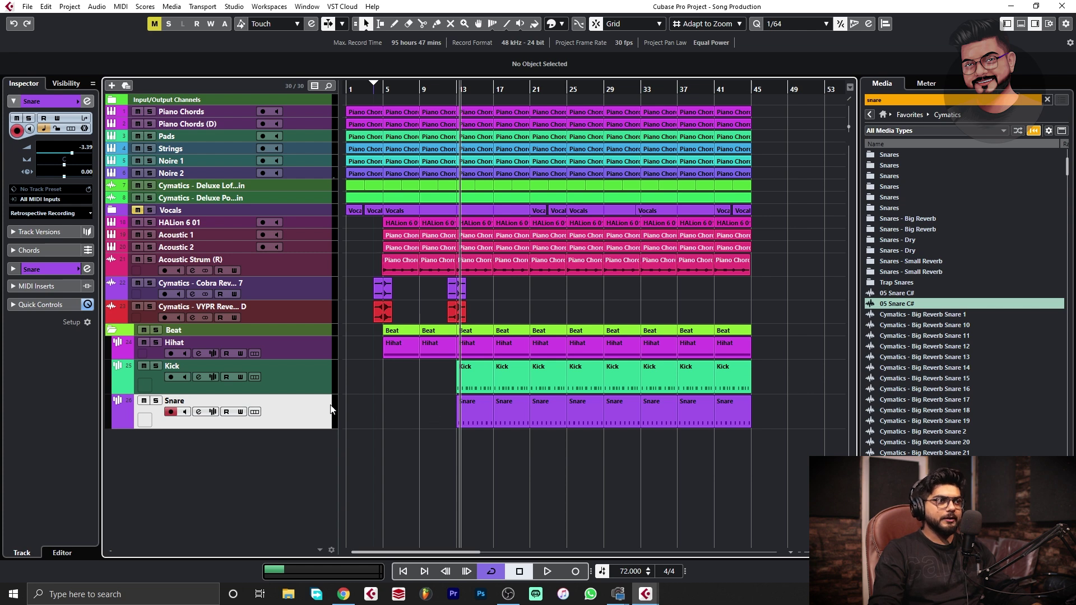
pyautogui.click(121, 329)
pyautogui.rightClick(315, 399)
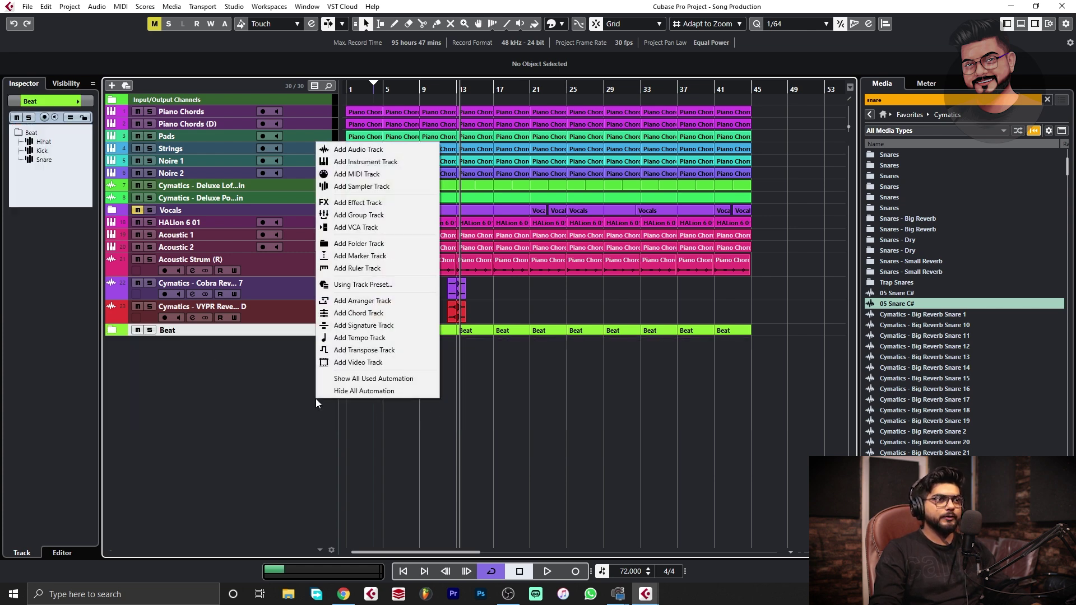
pyautogui.click(349, 156)
pyautogui.click(575, 208)
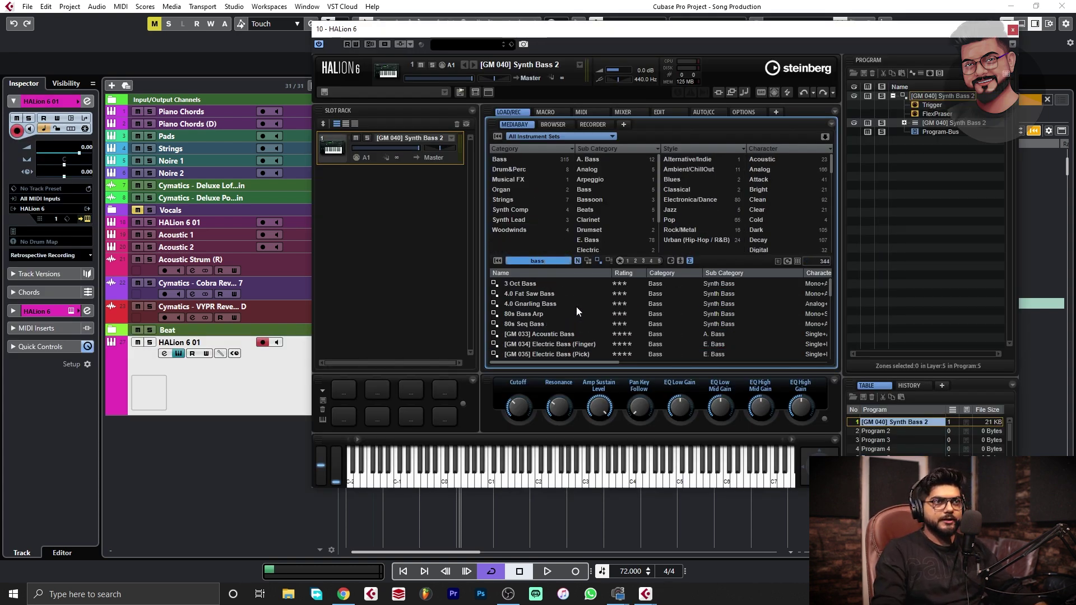
# Step: Audition HALion bass presets from 4.0 Fat Saw Bass, 4.0 Gnarling Bass and 80s Bass Arp through to [GM 071] Bassoon
pyautogui.doubleClick(546, 293)
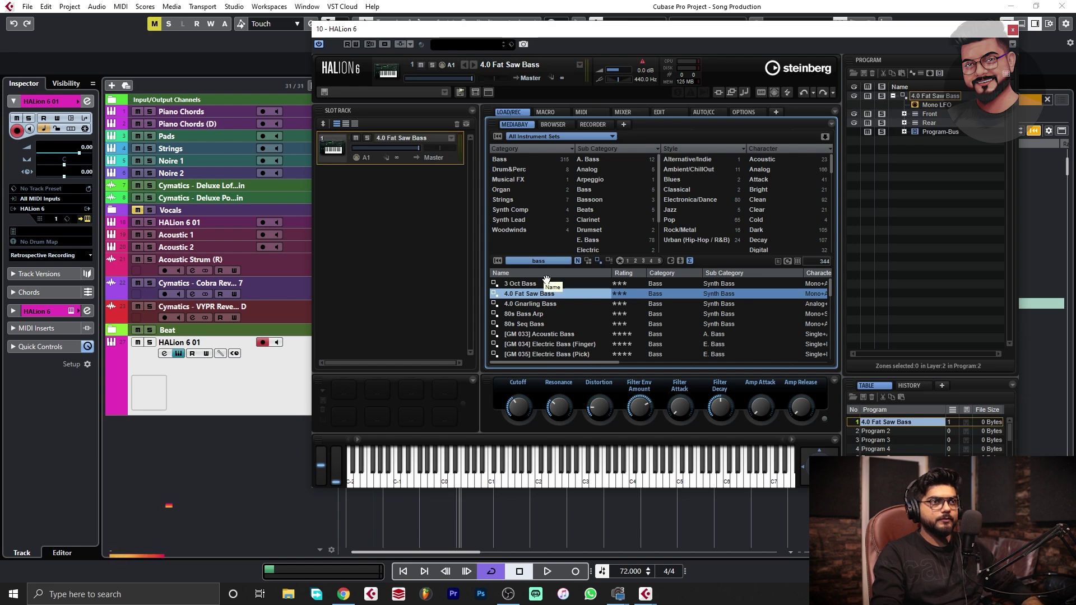
pyautogui.doubleClick(557, 302)
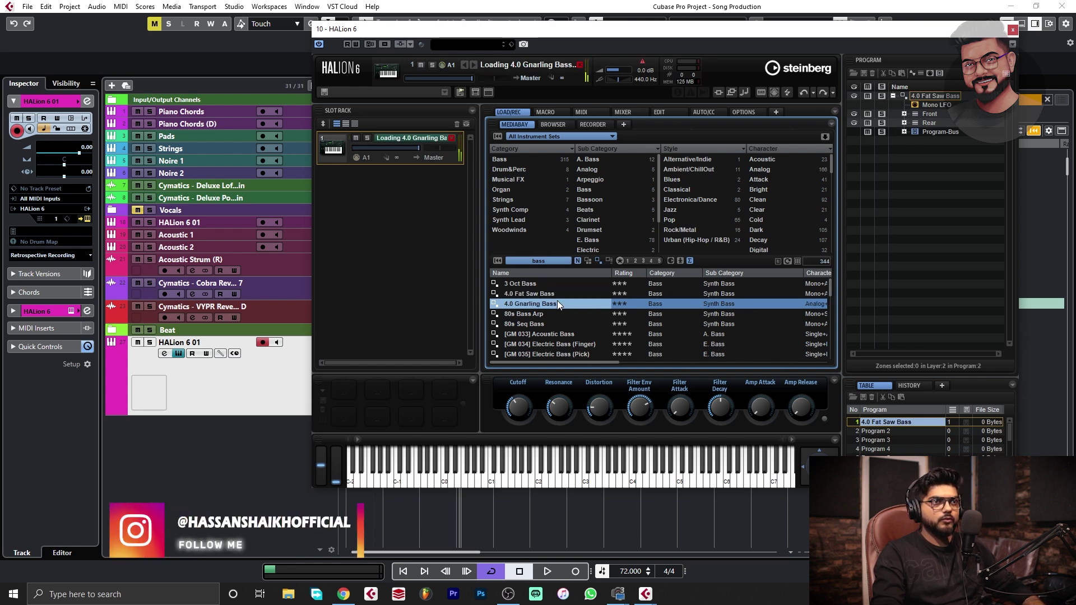
pyautogui.doubleClick(554, 315)
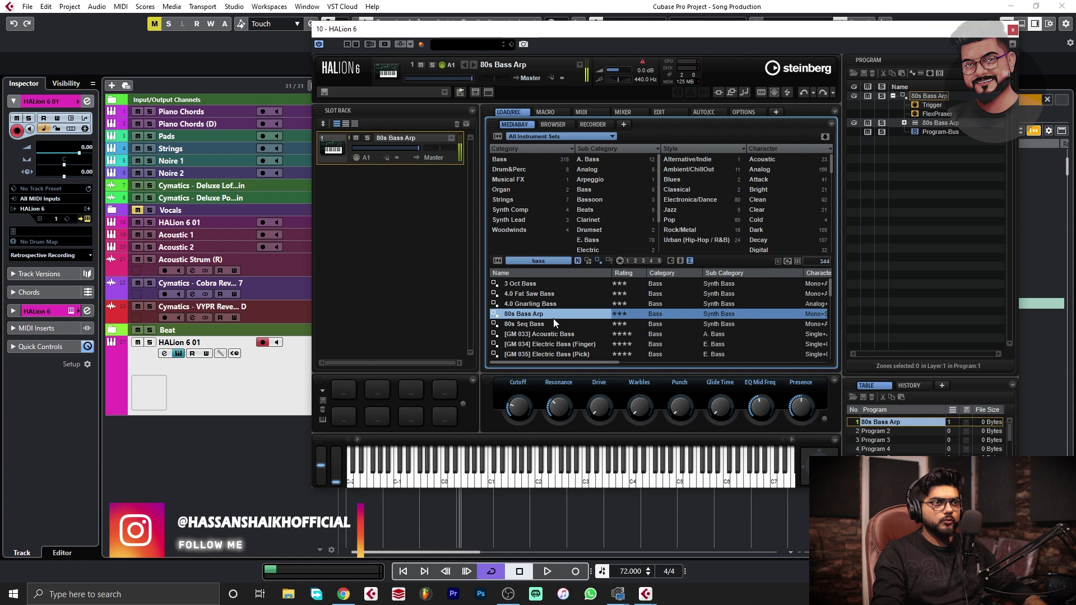
pyautogui.doubleClick(550, 324)
pyautogui.scroll(-2, 578, 324)
pyautogui.doubleClick(579, 322)
pyautogui.scroll(-2, 580, 321)
pyautogui.doubleClick(580, 321)
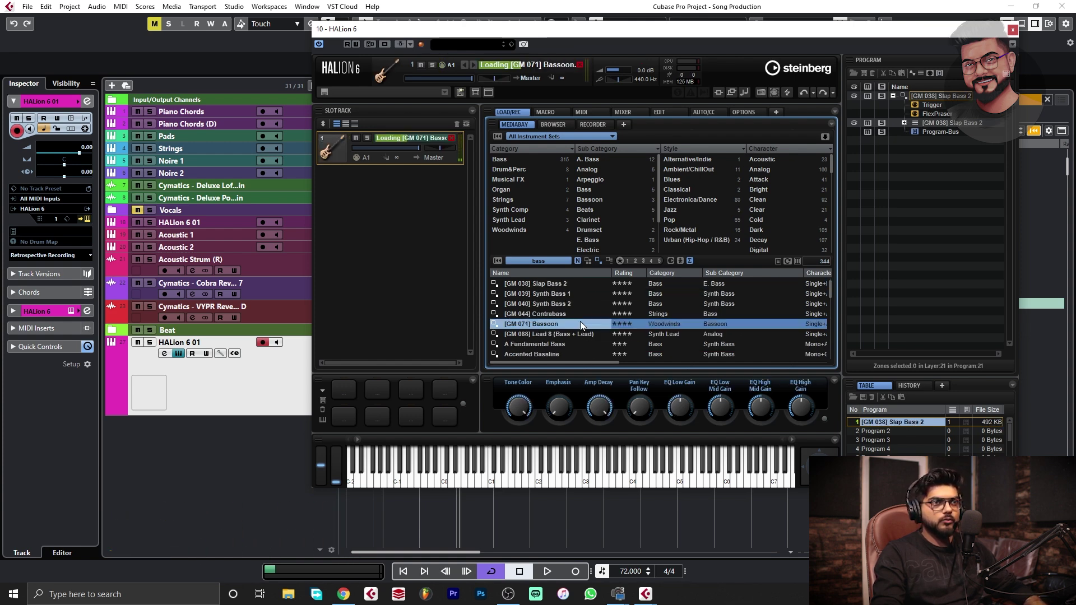
# Step: Audition the presets [GM 088] Lead 8, A Fundamental Bass, Acoustic Bass VX and Accident Bass
pyautogui.doubleClick(576, 335)
pyautogui.doubleClick(572, 345)
pyautogui.scroll(-2, 571, 342)
pyautogui.doubleClick(573, 333)
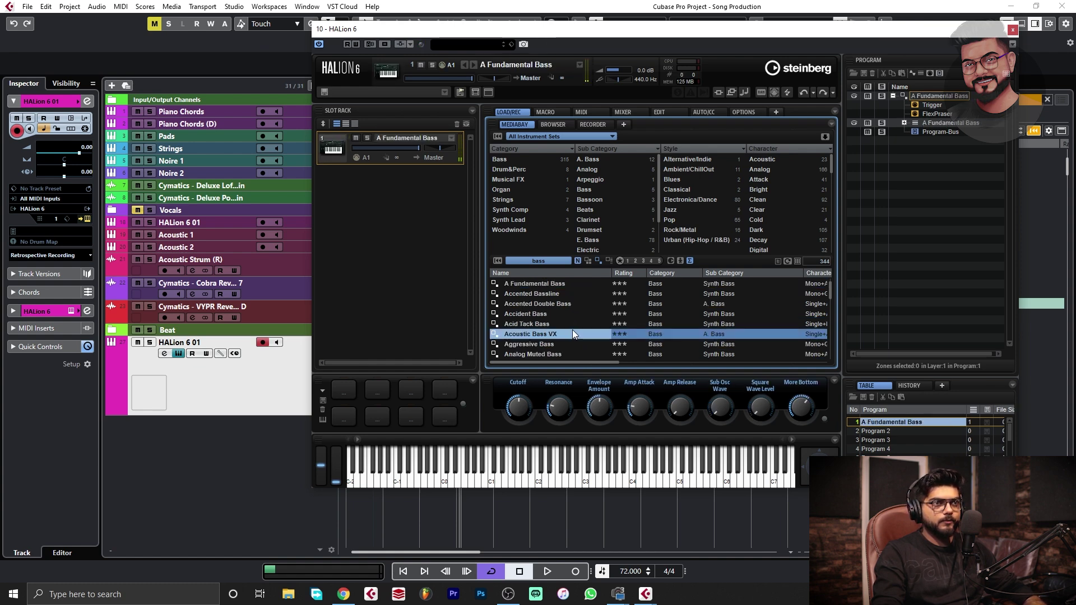
pyautogui.doubleClick(580, 318)
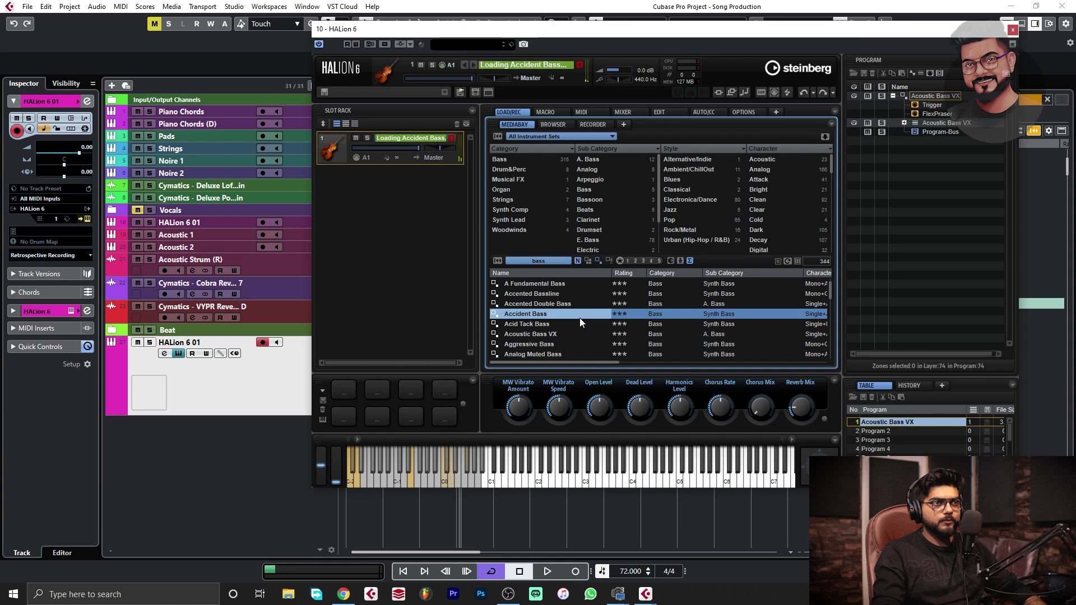
# Step: Compare [GM 039] Synth Bass 1, load [GM 040] Synth Bass 2, close the instrument window, and move the playback position to bar 10
pyautogui.scroll(2, 580, 318)
pyautogui.scroll(2, 579, 318)
pyautogui.doubleClick(573, 315)
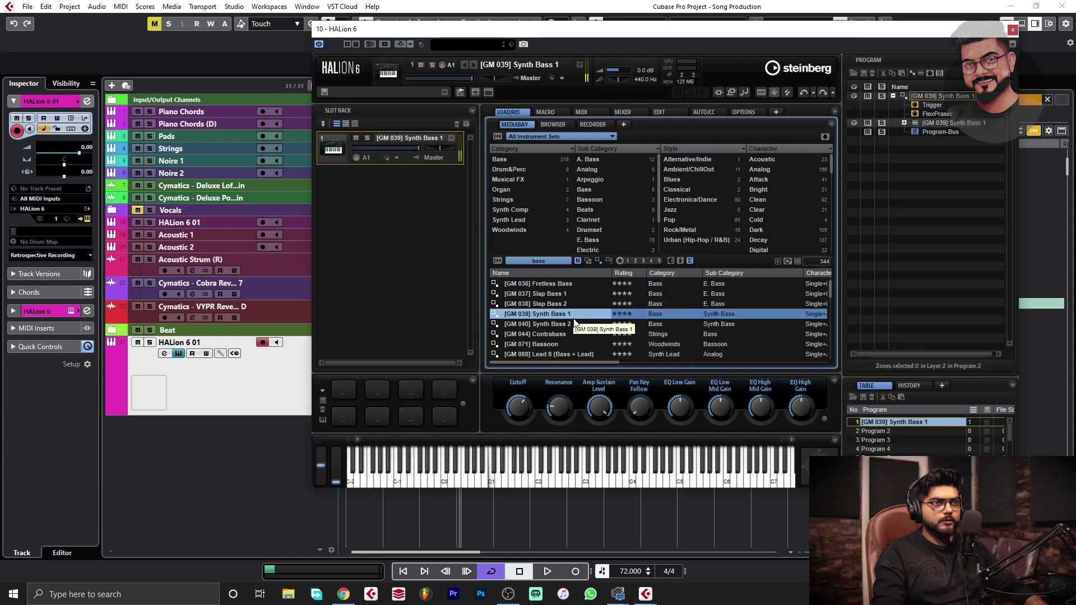
pyautogui.doubleClick(573, 323)
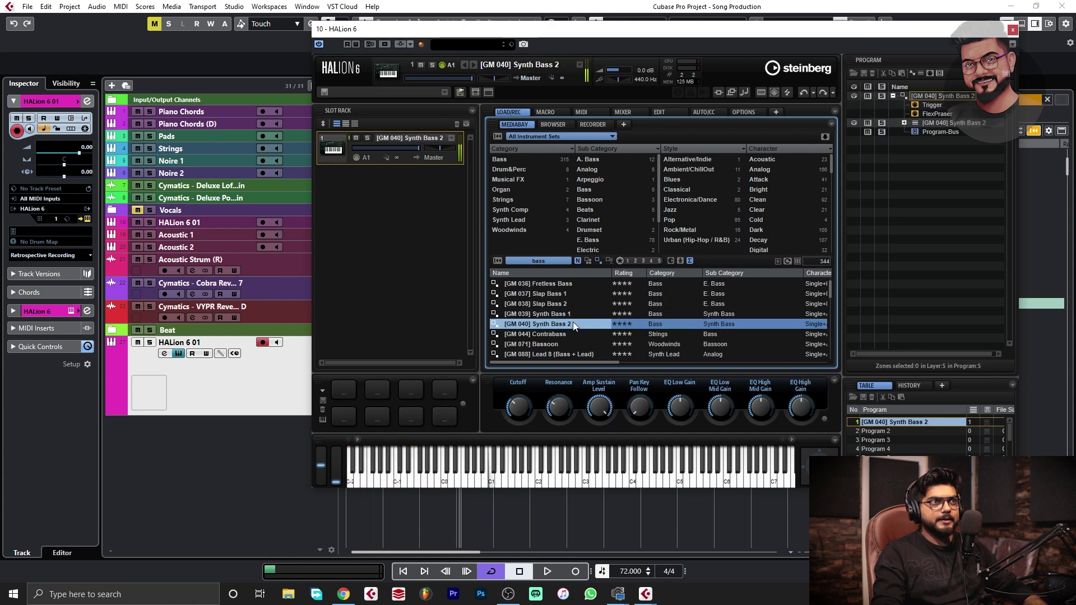
pyautogui.click(1013, 29)
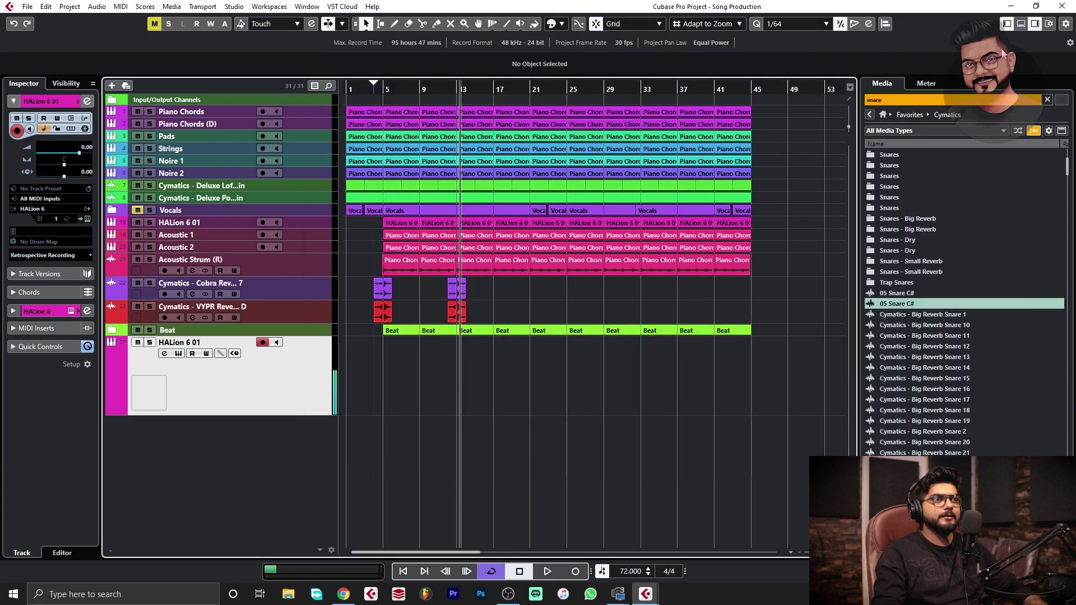
pyautogui.moveTo(428, 89); pyautogui.dragTo(431, 114)
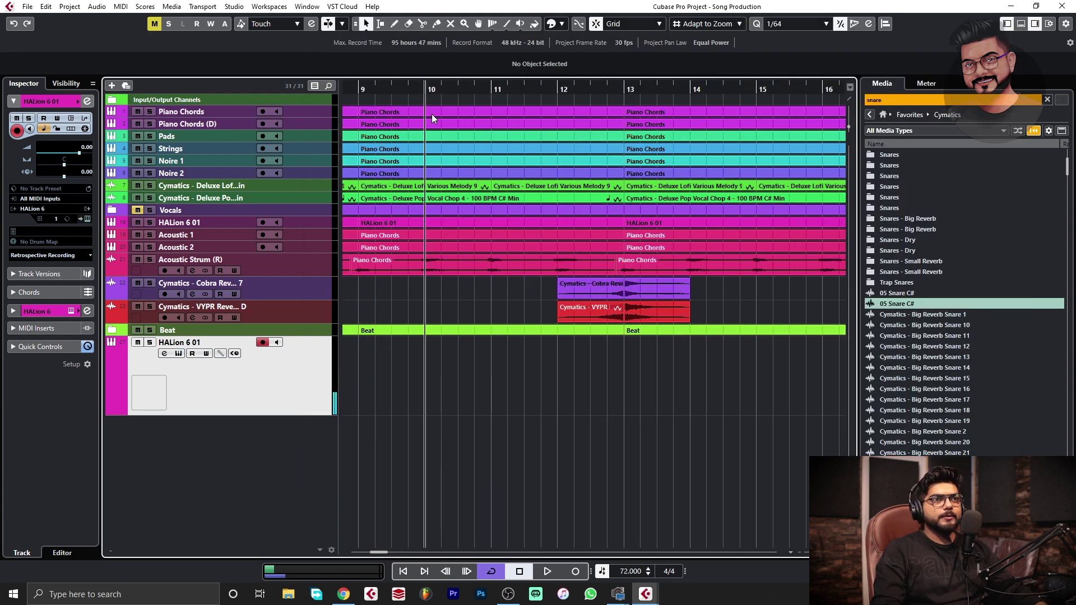
# Step: Rename the existing HALion 6 01 track below the Vocals folder as Bass
pyautogui.press('g')
pyautogui.press('g')
pyautogui.press('g')
pyautogui.press('g')
pyautogui.press('g')
pyautogui.press('g')
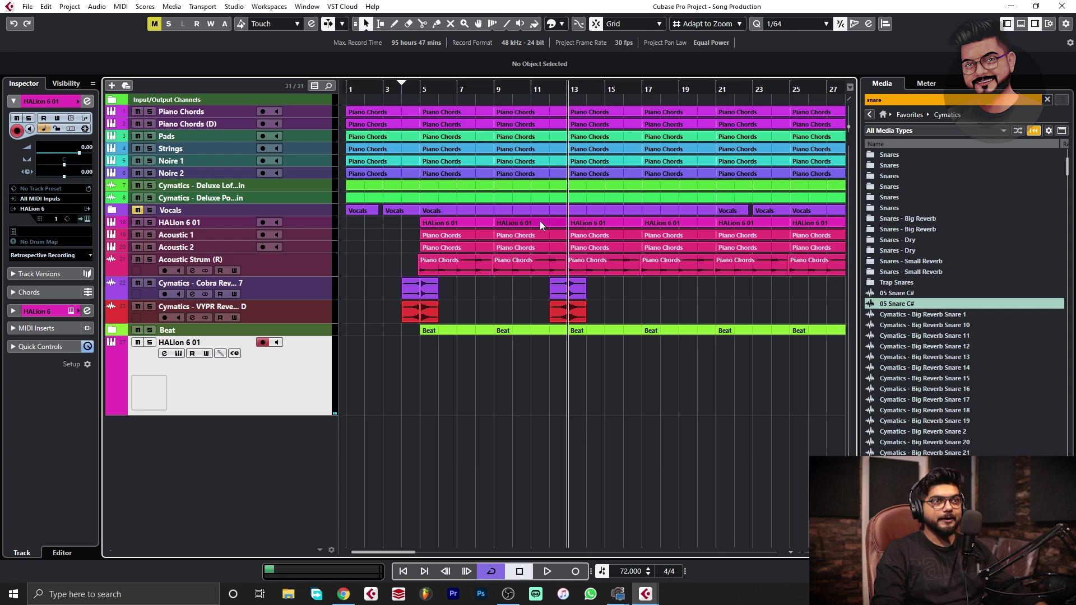
pyautogui.press('g')
pyautogui.press('g')
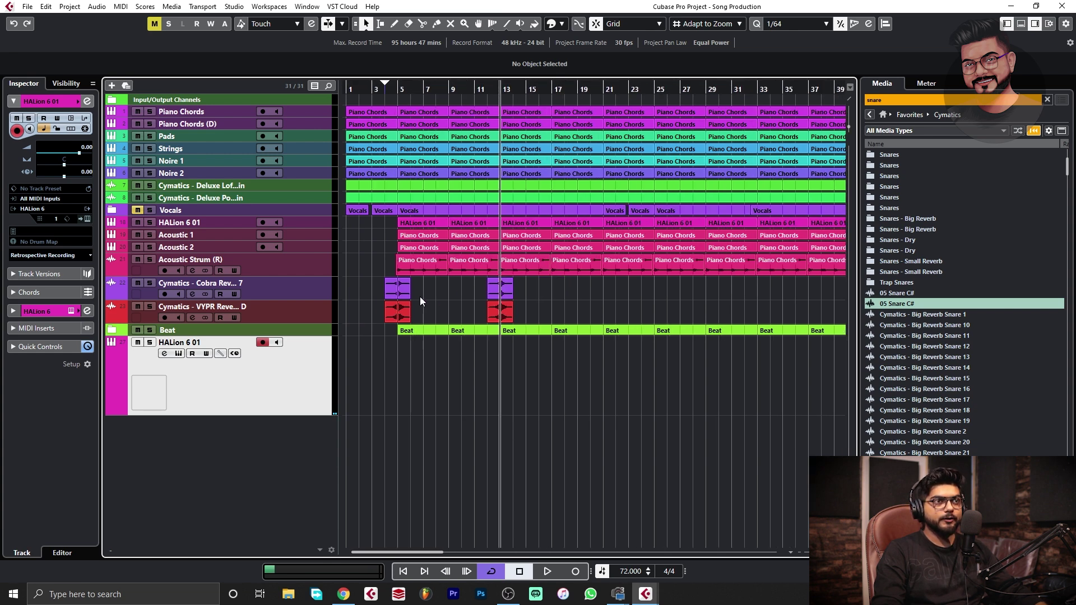
pyautogui.click(315, 224)
pyautogui.doubleClick(208, 222)
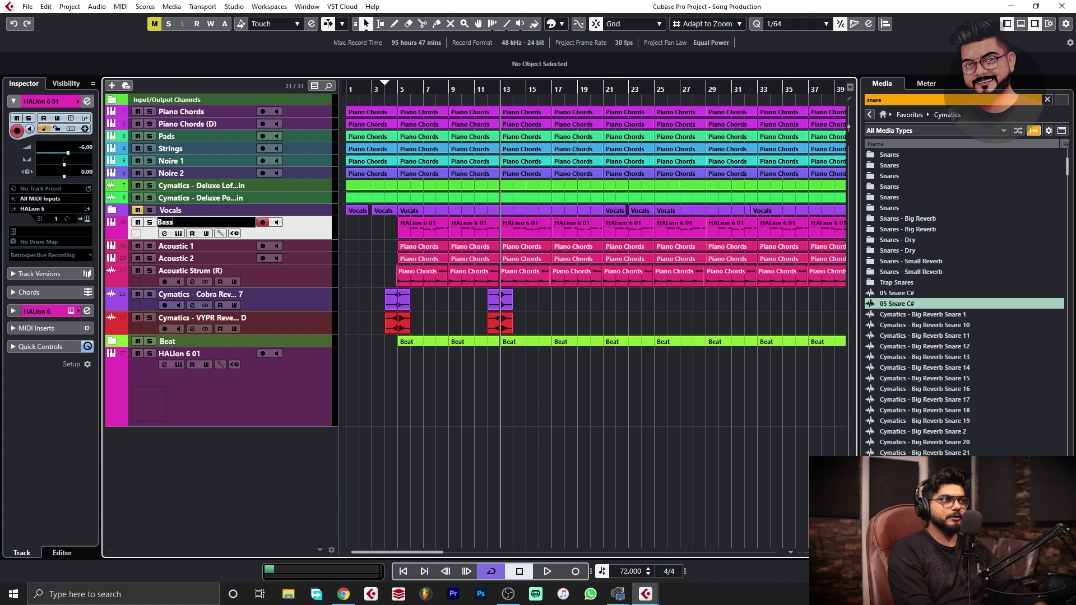
pyautogui.press('Return')
# Step: Copy the bar 13 Bass clip to the new HALion track, rename that track 808s and colour it purple
pyautogui.moveTo(531, 232); pyautogui.dragTo(534, 398)
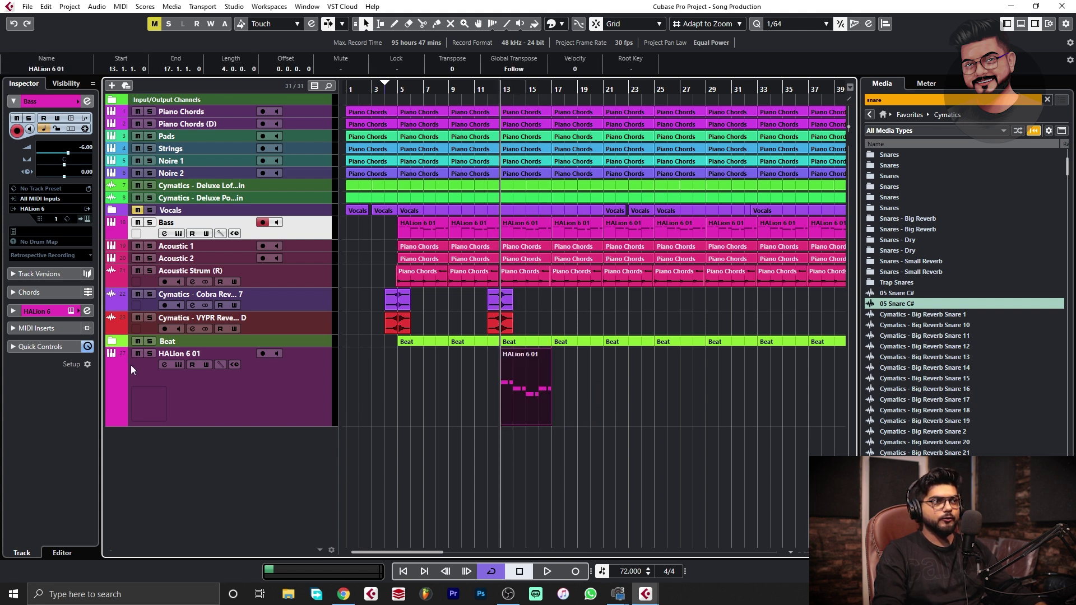
pyautogui.doubleClick(167, 356)
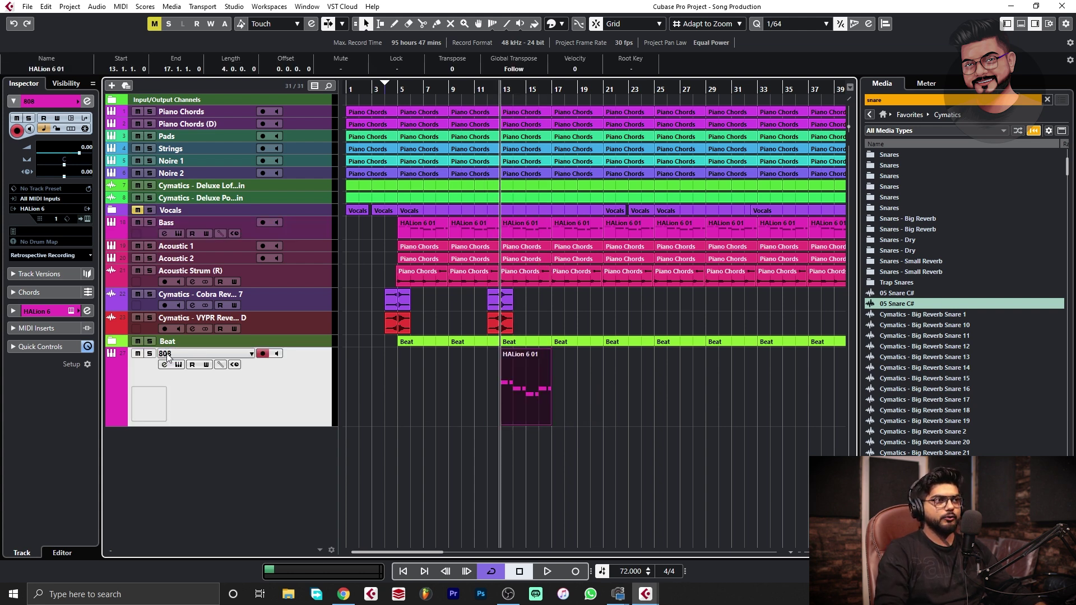
pyautogui.write('808s')
pyautogui.scroll(3, 114, 378)
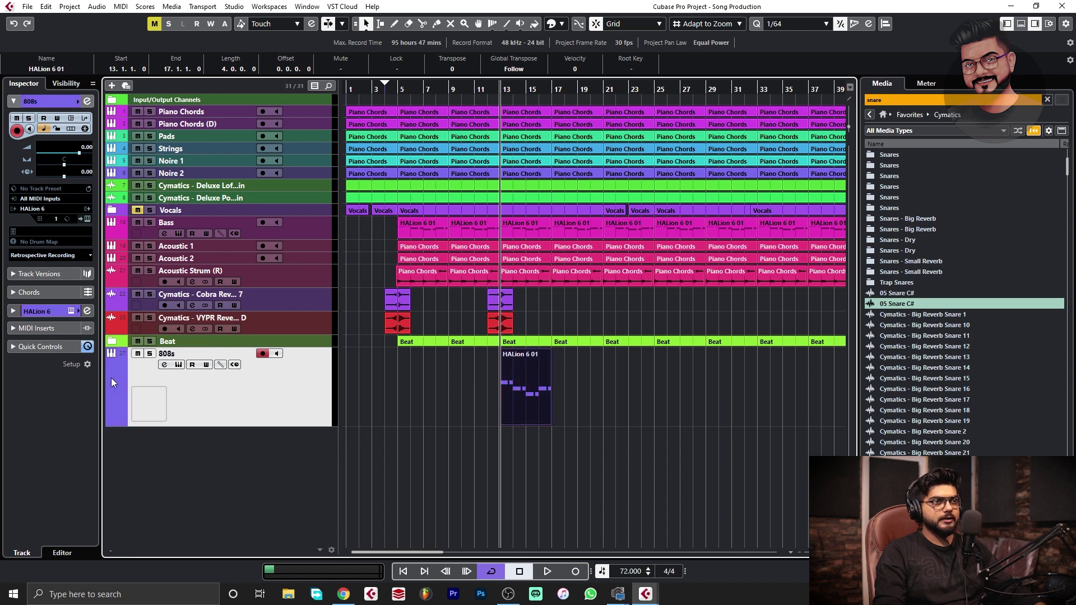
# Step: Open the copied 808s clip in the Key Editor, select all its notes and set the quantize value to 1/8
pyautogui.doubleClick(535, 392)
pyautogui.press('g')
pyautogui.press('g')
pyautogui.press('g')
pyautogui.press('g')
pyautogui.press('g')
pyautogui.press('g')
pyautogui.press('g')
pyautogui.press('g')
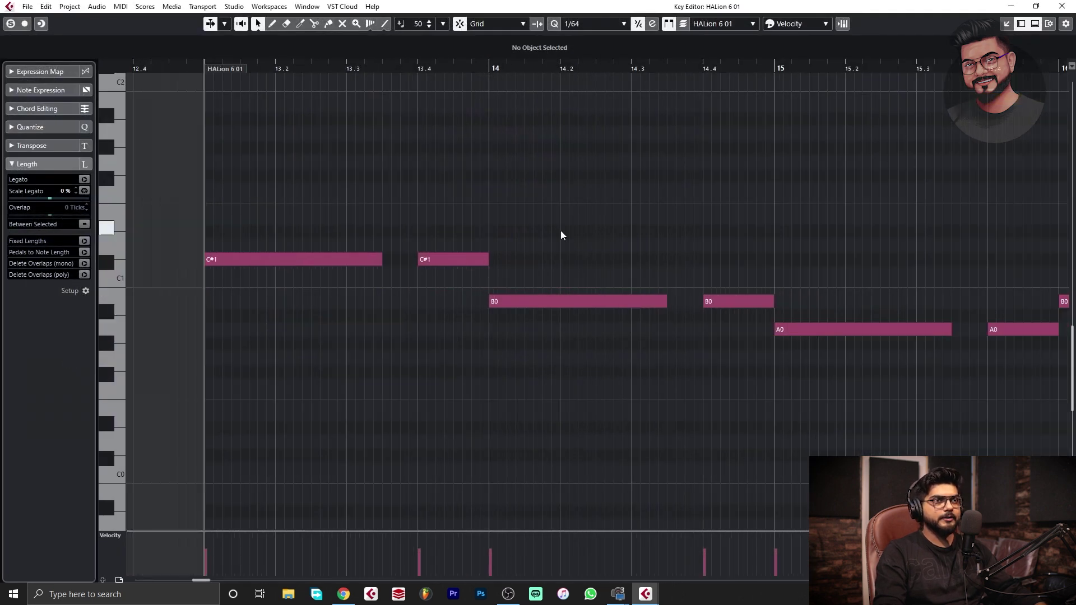
pyautogui.press('g')
pyautogui.press('g')
pyautogui.press('g')
pyautogui.press('g')
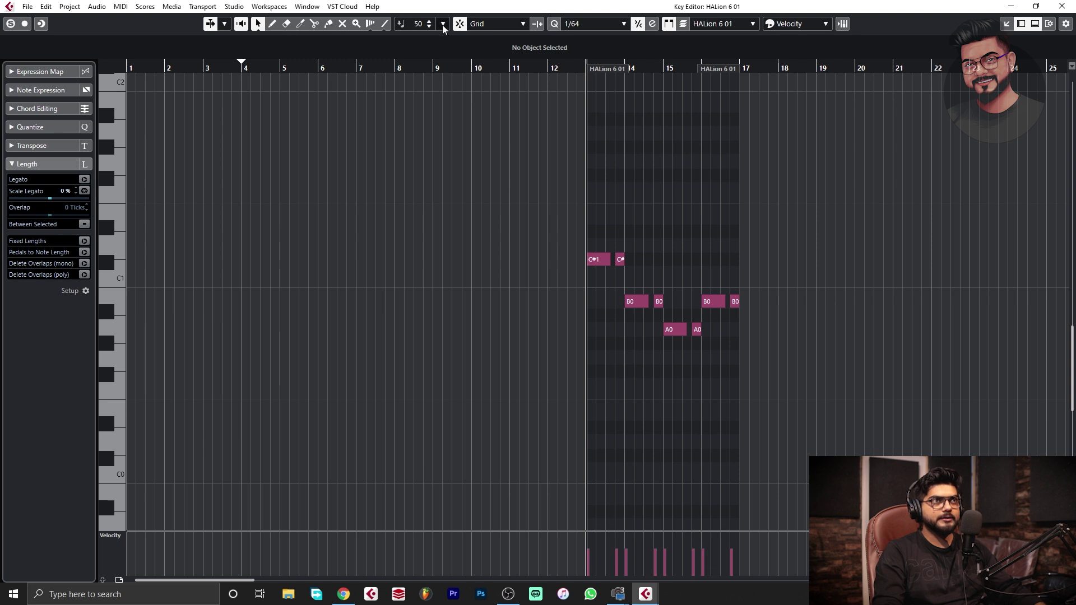
pyautogui.hotkey('ctrl', 'a')
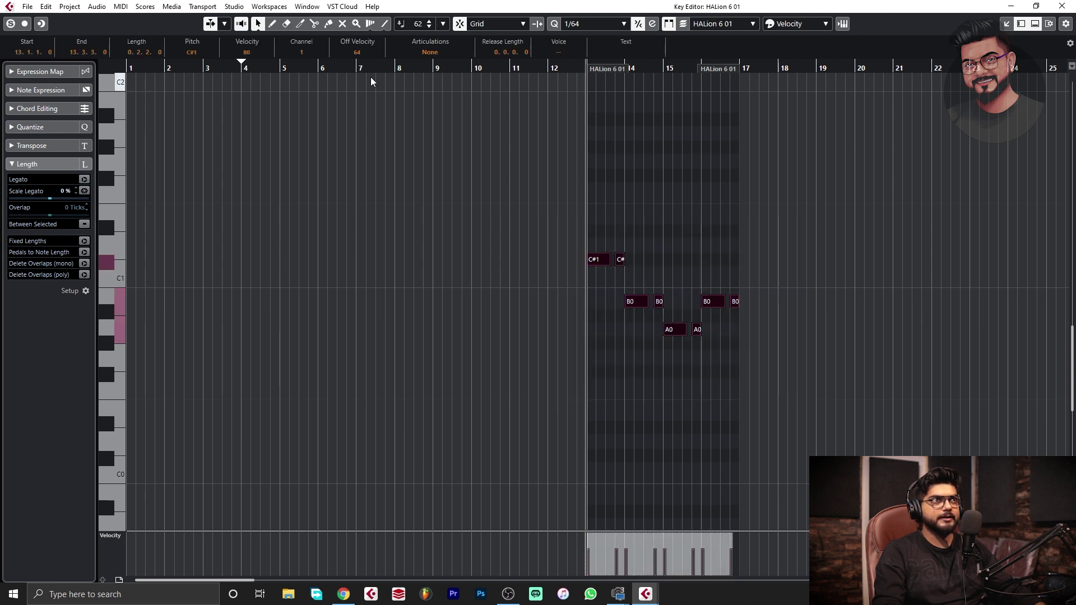
pyautogui.moveTo(857, 185); pyautogui.dragTo(491, 367)
pyautogui.scroll(2, 592, 28)
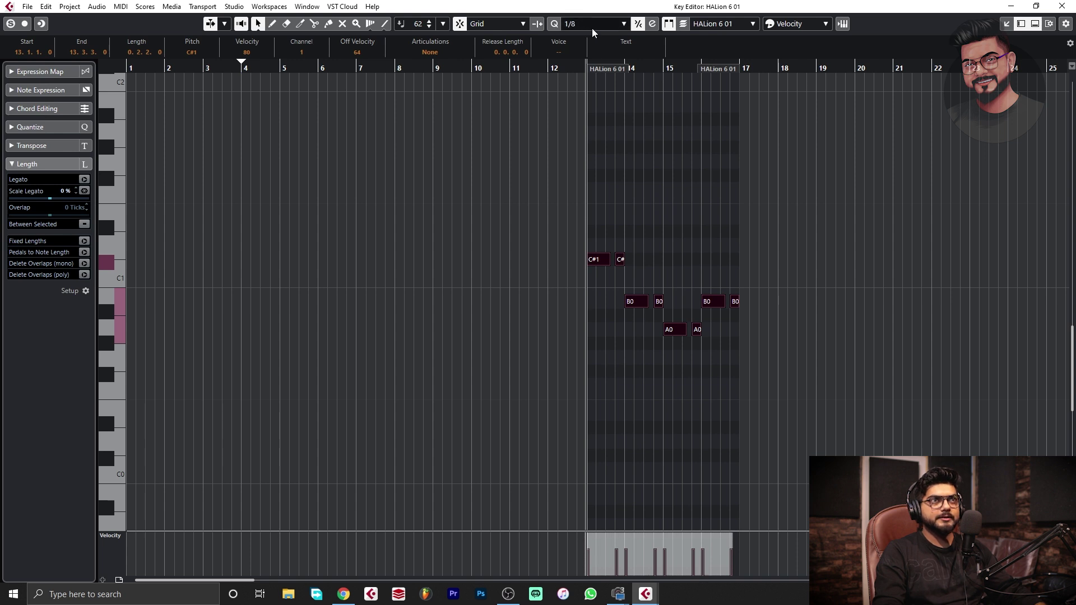
# Step: Remove all notes except the first C#1 at bar 13 and shorten it to a length of 0.1.2.0
pyautogui.click(808, 327)
pyautogui.press('h')
pyautogui.press('h')
pyautogui.press('h')
pyautogui.press('h')
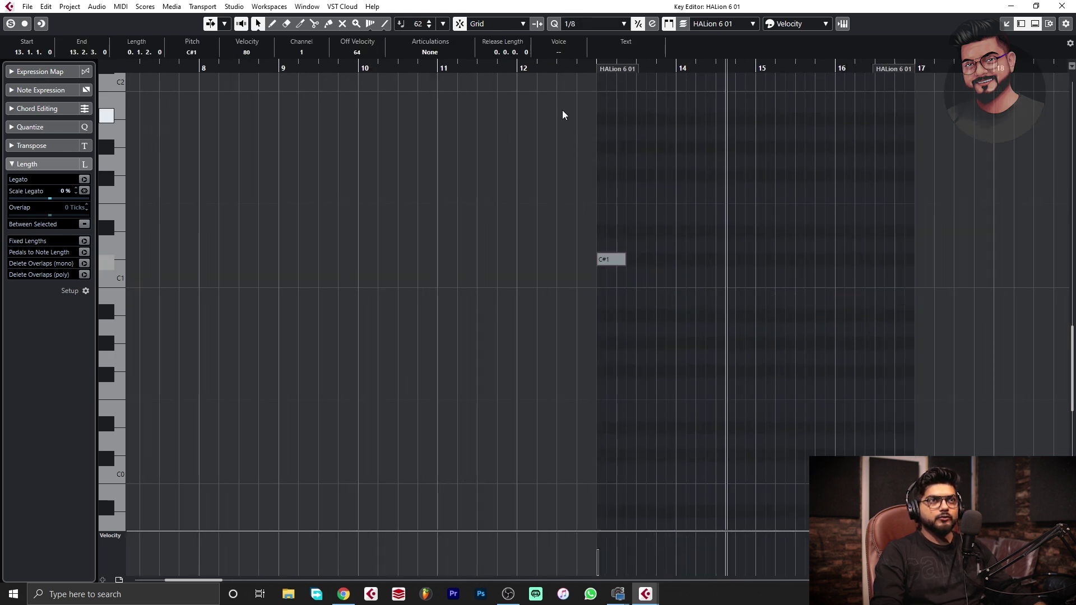
# Step: Unmute the C#1 note with the Mute tool and play from just before bar 13
pyautogui.rightClick(563, 111)
pyautogui.click(642, 141)
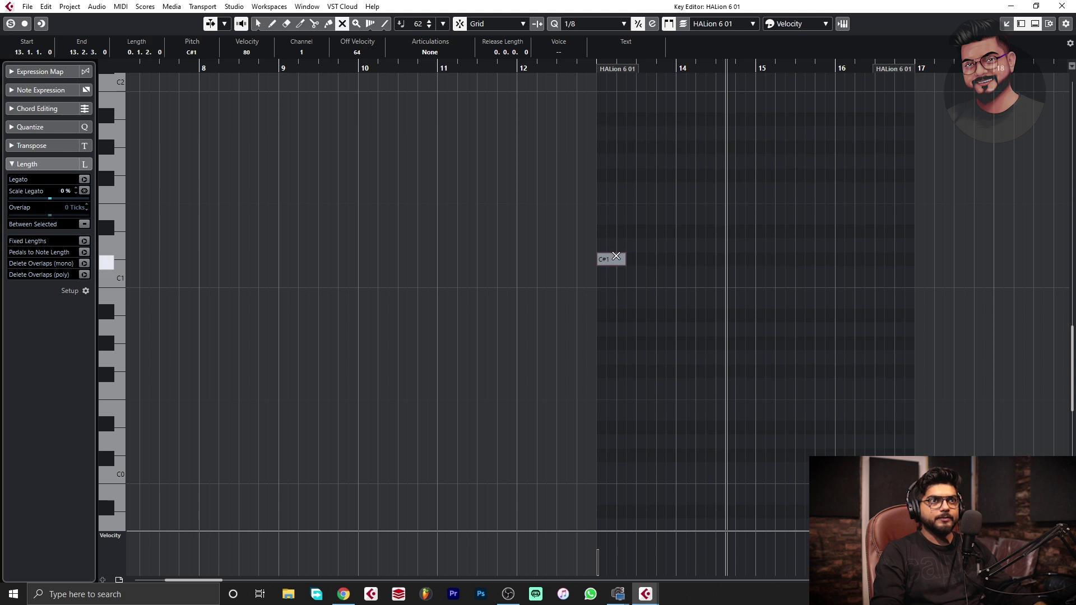
pyautogui.click(575, 67)
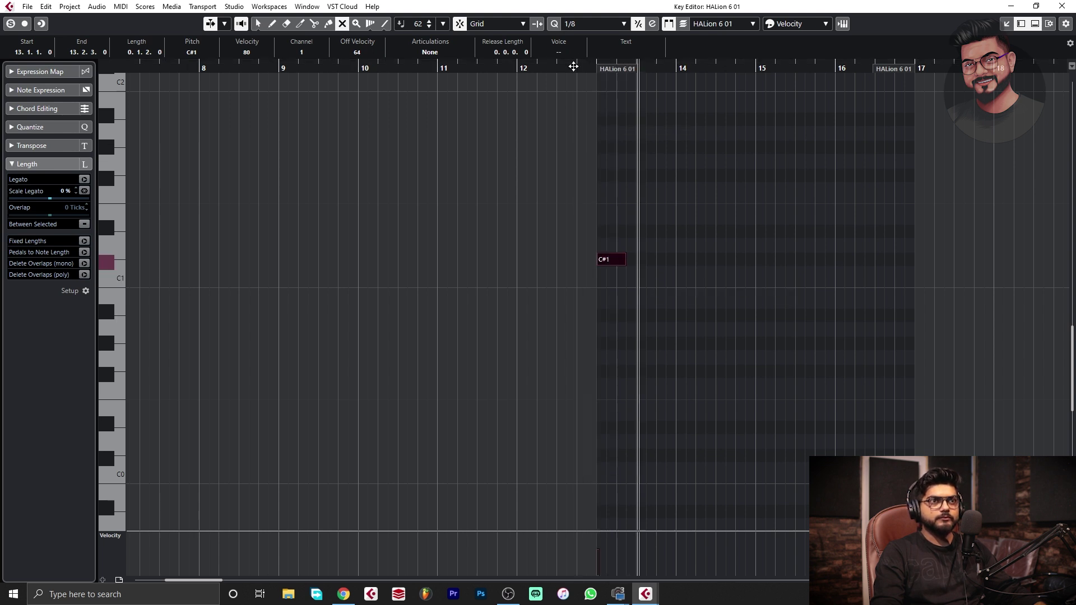
pyautogui.press('h')
pyautogui.press('1')
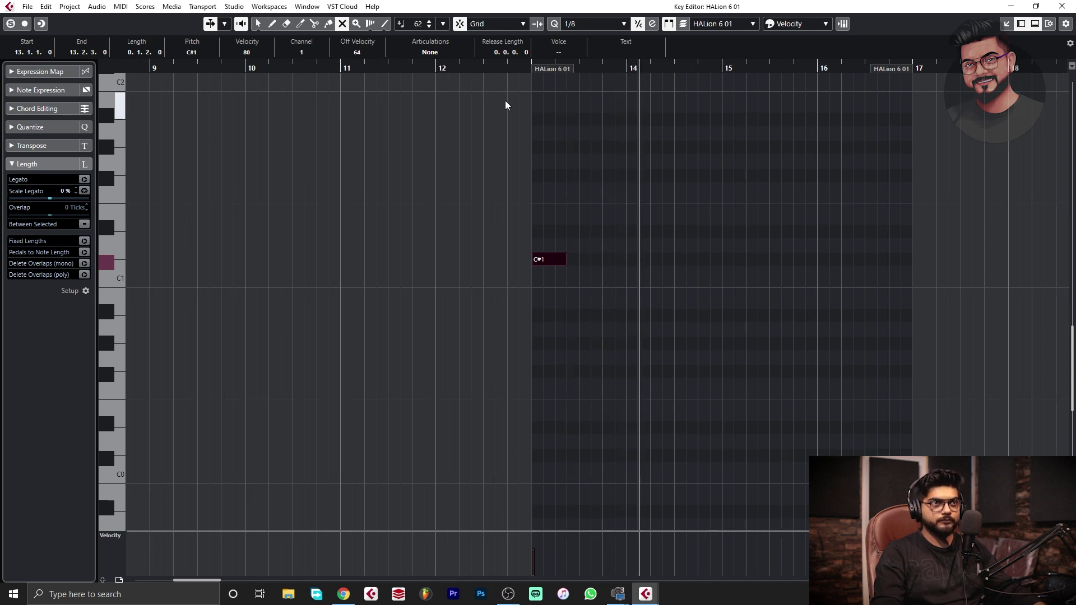
pyautogui.press('space')
# Step: Copy the C#1 note to 13.2.3 and 13.4.1 at one beat long each, and play back the three-note pattern
pyautogui.moveTo(576, 259); pyautogui.dragTo(644, 265)
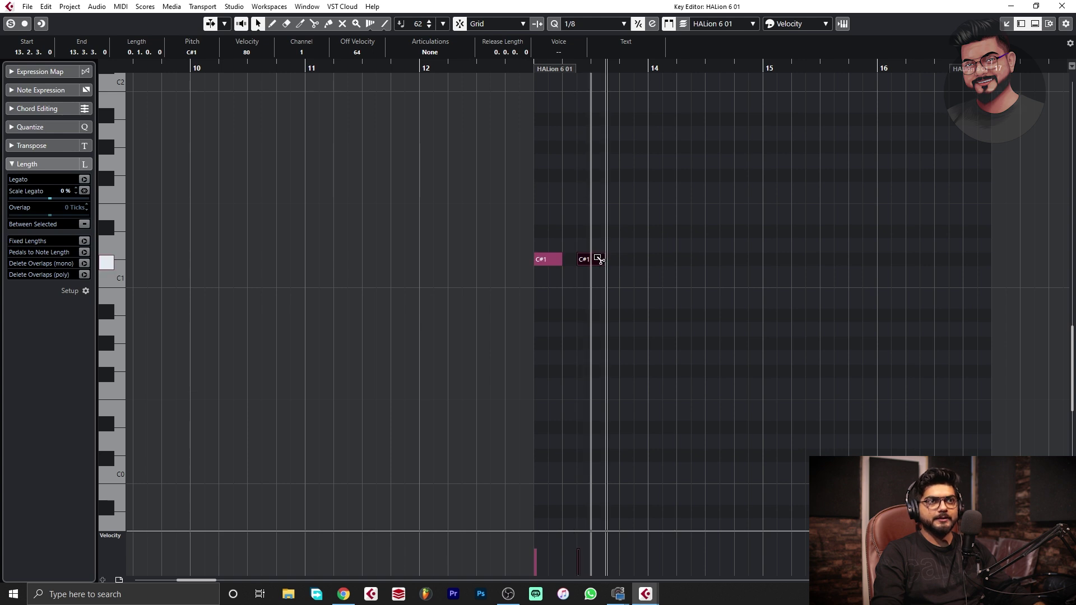
pyautogui.click(616, 307)
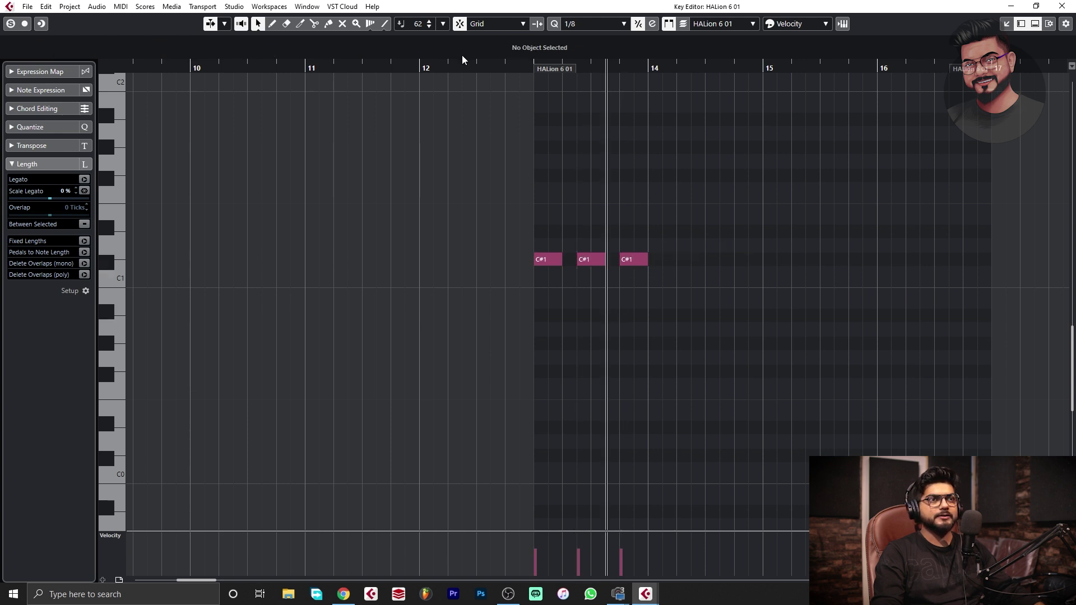
pyautogui.click(480, 68)
pyautogui.press('space')
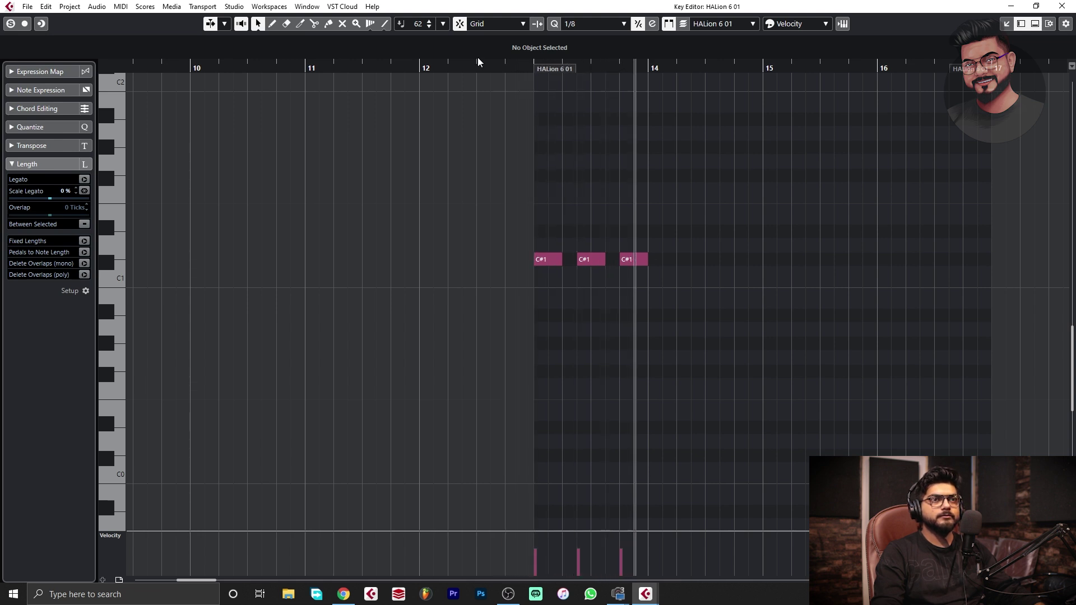
pyautogui.click(472, 67)
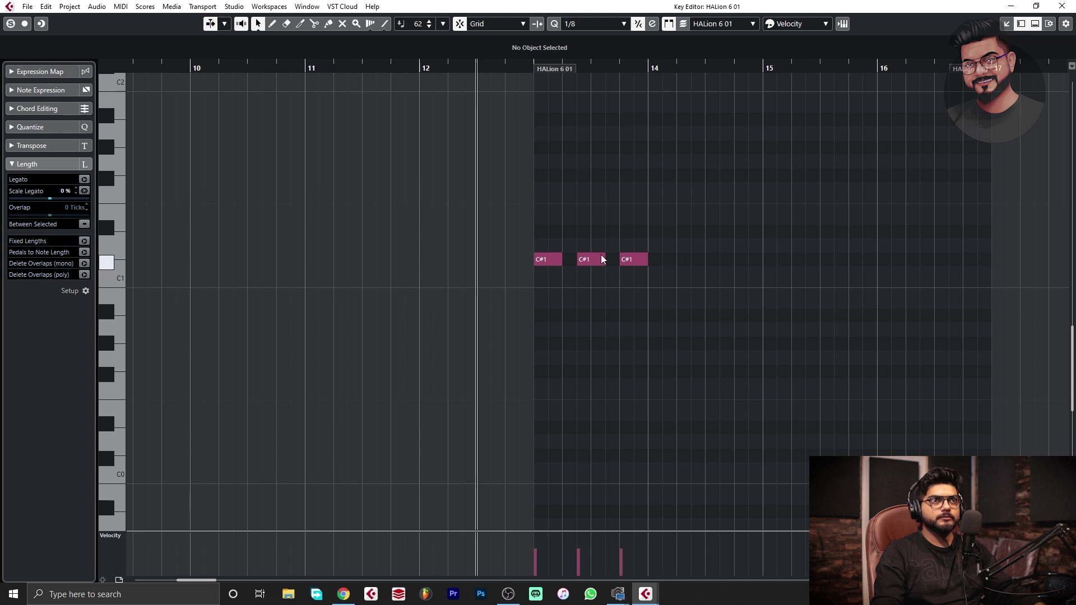
# Step: With a 1/16 grid, arrange short C#1 notes at 13.2.4, 13.3.3 and 13.4.3 after the first note and play the pattern
pyautogui.moveTo(605, 261); pyautogui.dragTo(575, 274)
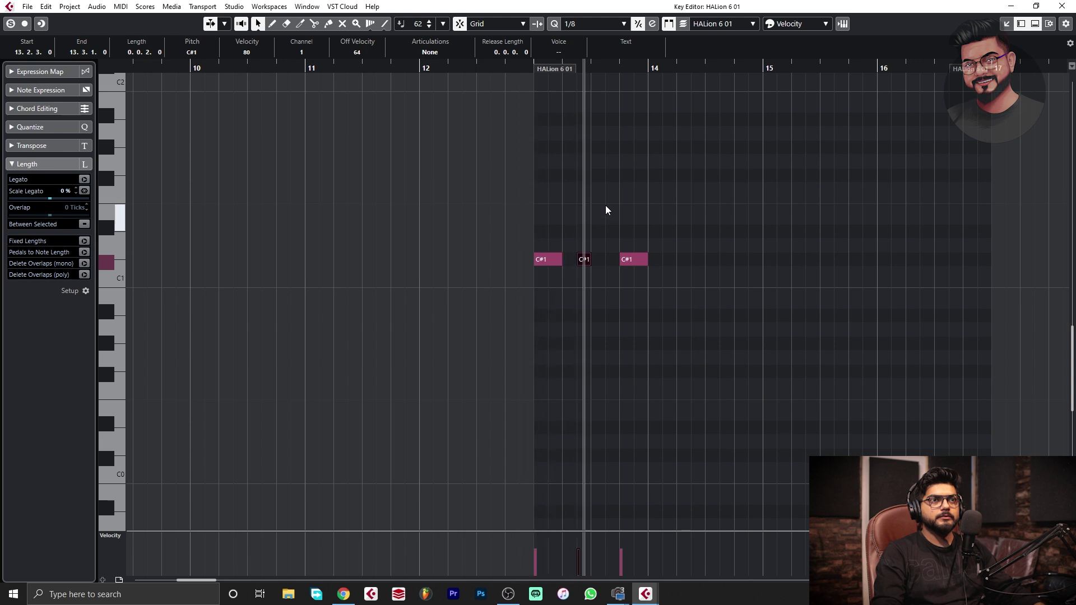
pyautogui.press('h')
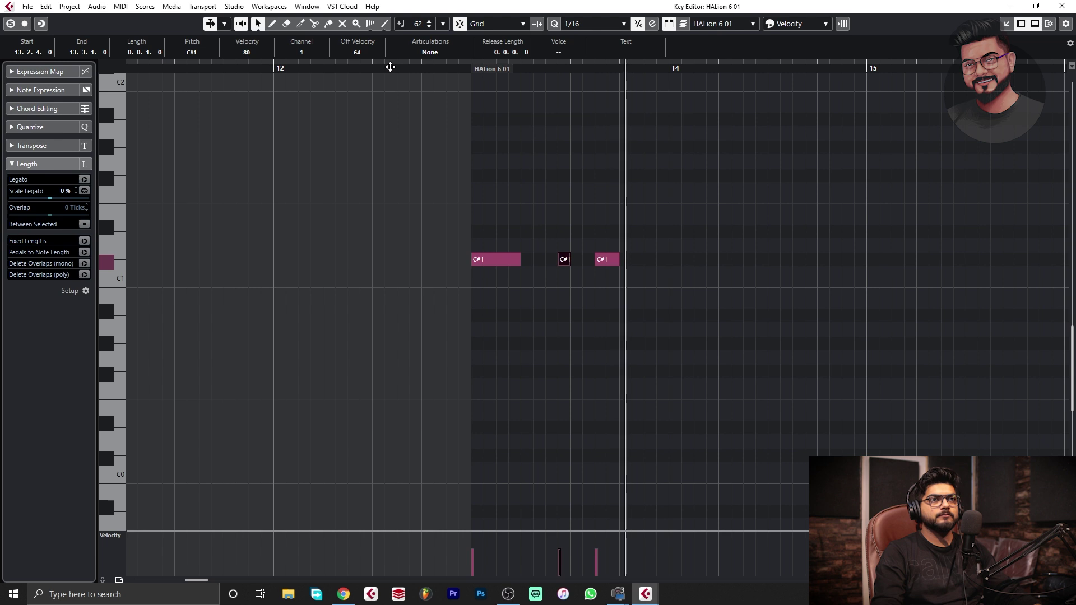
pyautogui.moveTo(614, 261); pyautogui.dragTo(657, 263)
pyautogui.click(392, 68)
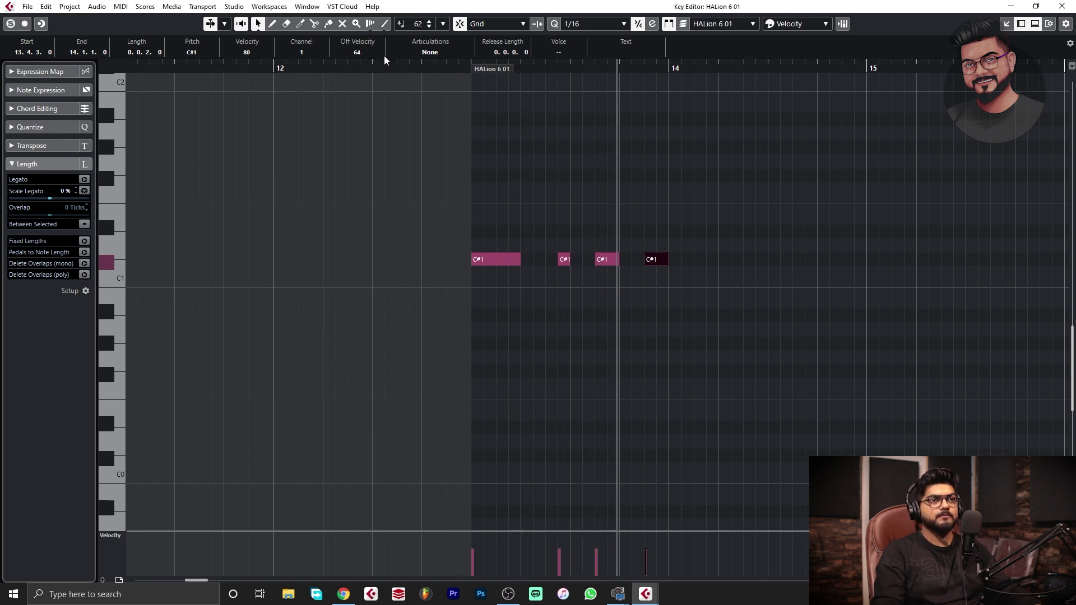
pyautogui.press('g')
pyautogui.moveTo(714, 230); pyautogui.dragTo(453, 295)
pyautogui.hotkey('alt', 'd')
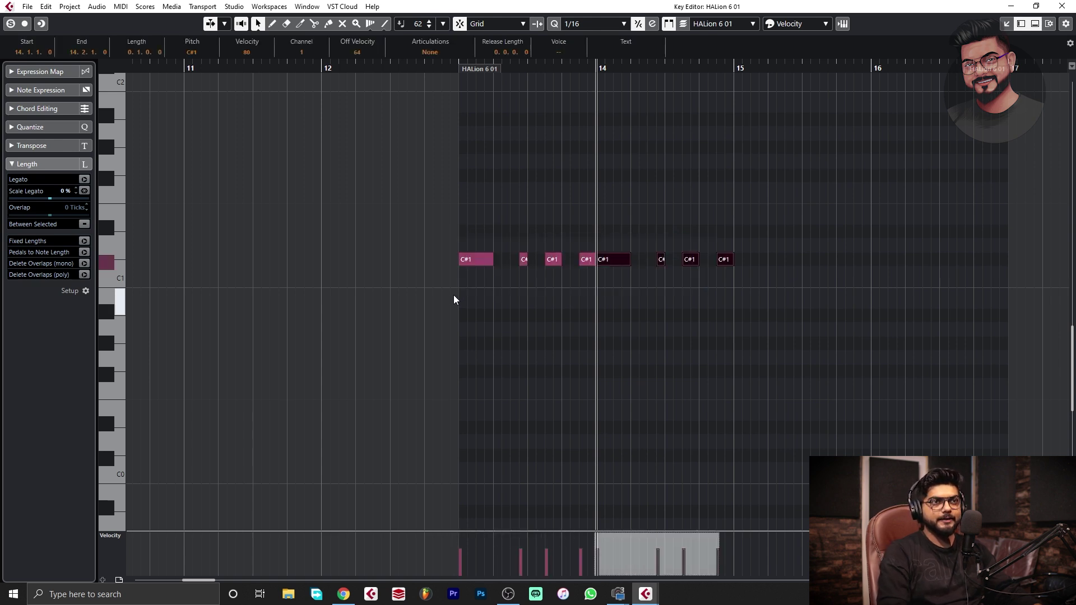
pyautogui.press('Delete')
# Step: Duplicate the one-bar C#1 pattern into bars 14, 15 and 16, transposing the copies to B0, A0 and B0
pyautogui.moveTo(621, 234); pyautogui.dragTo(354, 315)
pyautogui.hotkey('alt', 'd')
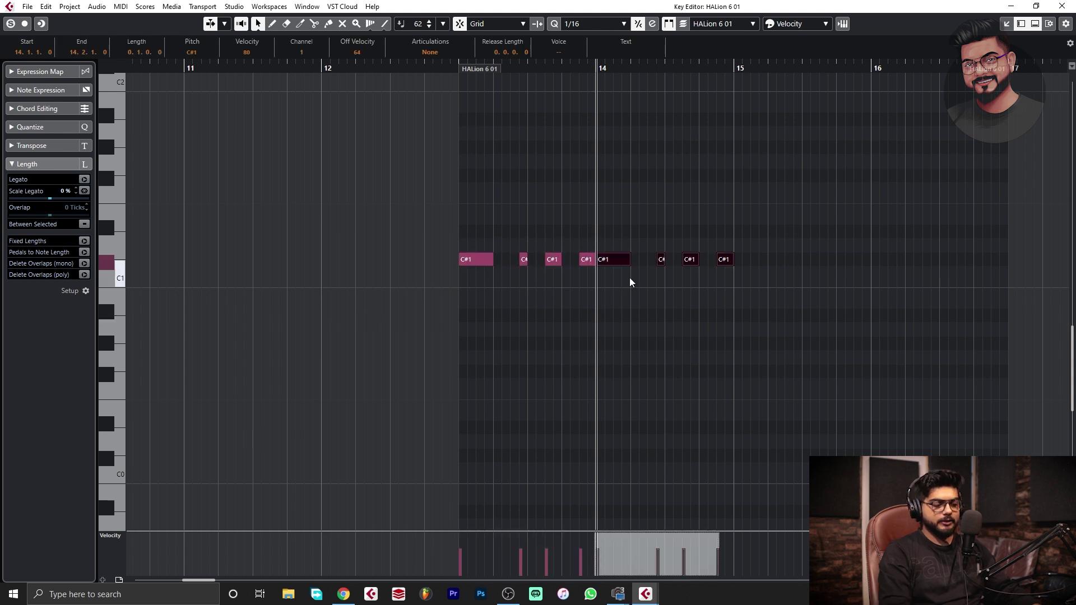
pyautogui.press('Down')
pyautogui.press('Down')
pyautogui.hotkey('alt', 'd')
pyautogui.press('Down')
pyautogui.press('Down')
pyautogui.hotkey('alt', 'd')
pyautogui.press('Up')
pyautogui.press('Up')
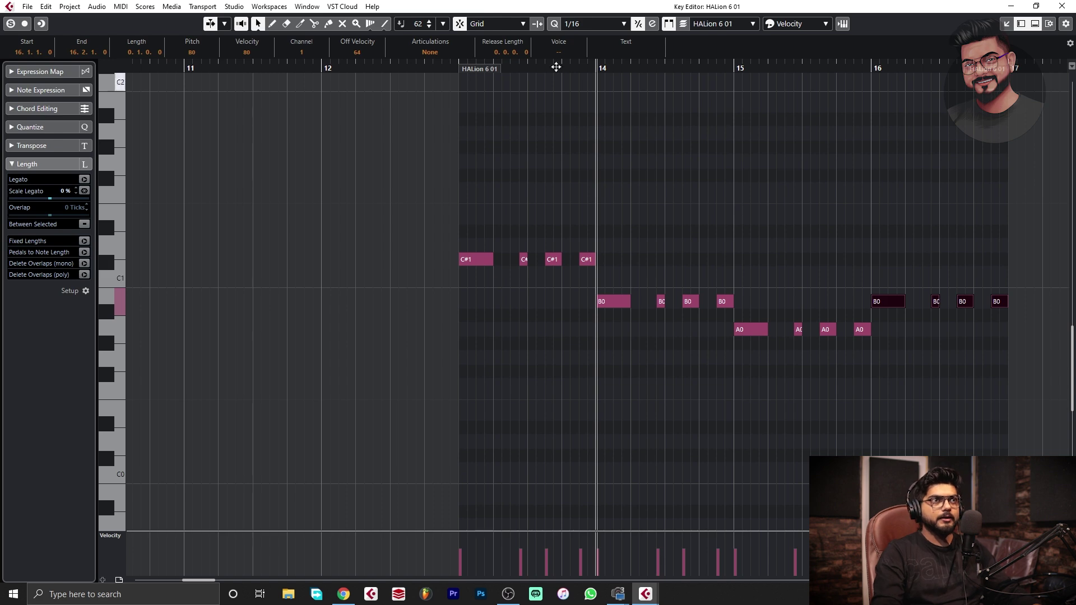
# Step: Close the Key Editor, set the 808s track volume to -6.00 and play from just before bar 13
pyautogui.moveTo(418, 67); pyautogui.dragTo(421, 68)
pyautogui.click(1062, 6)
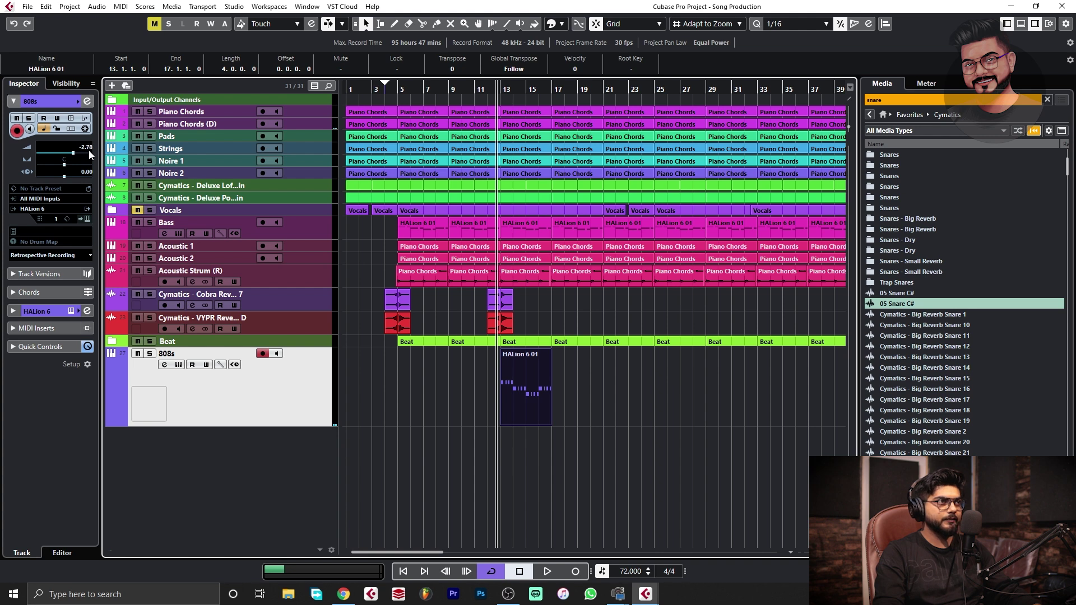
pyautogui.press('space')
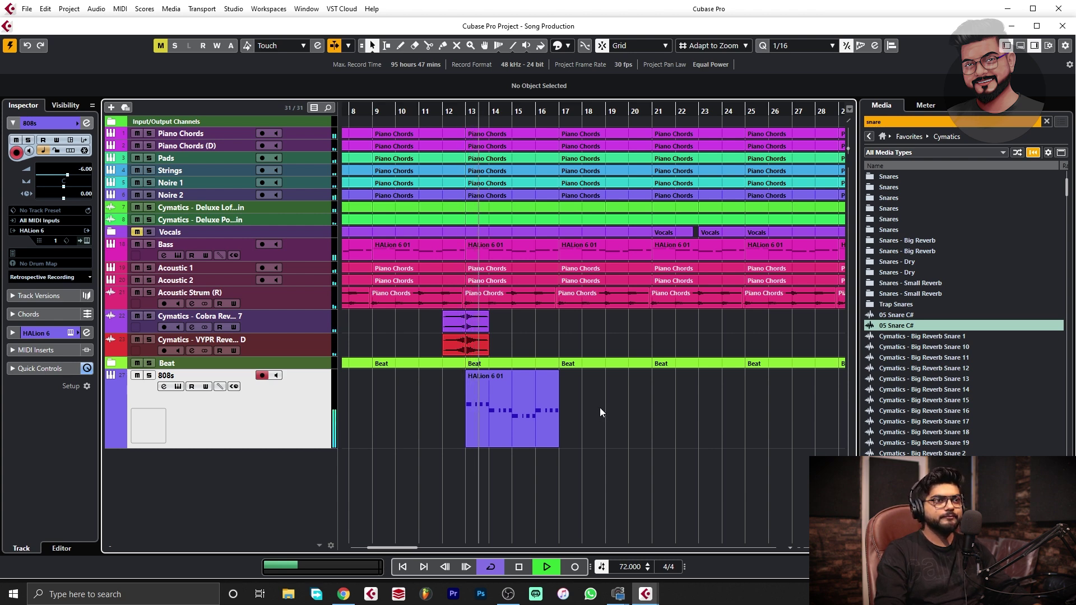
# Step: Duplicate the four-bar 808s clip repeatedly to fill the track from bar 13 to bar 45
pyautogui.click(516, 433)
pyautogui.hotkey('ctrl', 'd')
pyautogui.press('g')
pyautogui.press('g')
pyautogui.press('g')
pyautogui.moveTo(681, 419); pyautogui.dragTo(576, 462)
pyautogui.hotkey('ctrl', 'd')
pyautogui.hotkey('ctrl', 'd')
pyautogui.press('g')
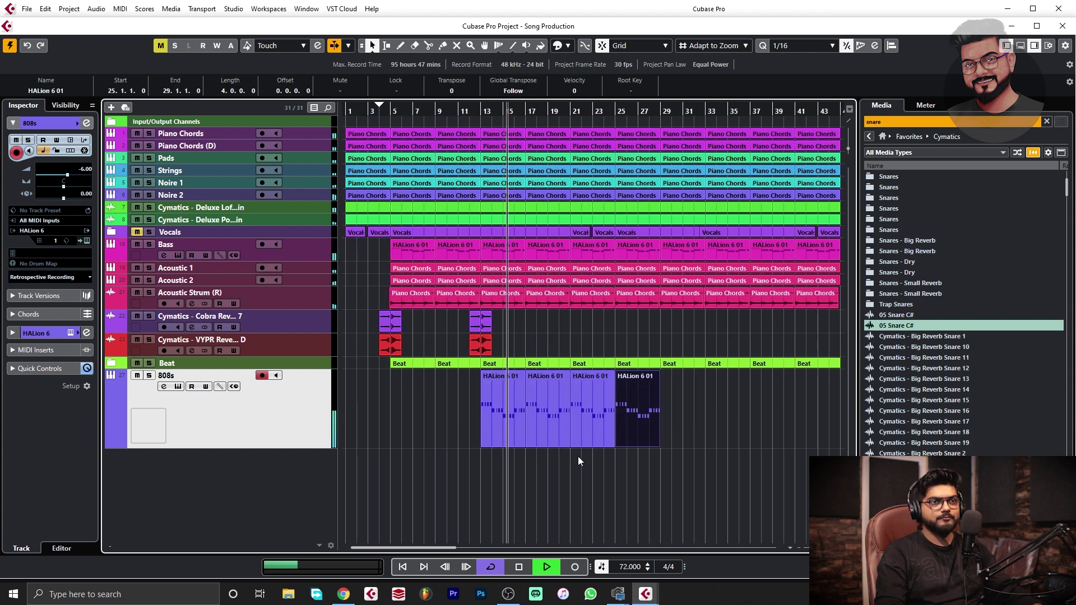
pyautogui.press('g')
pyautogui.hotkey('ctrl', 'd')
pyautogui.hotkey('ctrl', 'd')
pyautogui.hotkey('ctrl', 'd')
pyautogui.hotkey('ctrl', 'd')
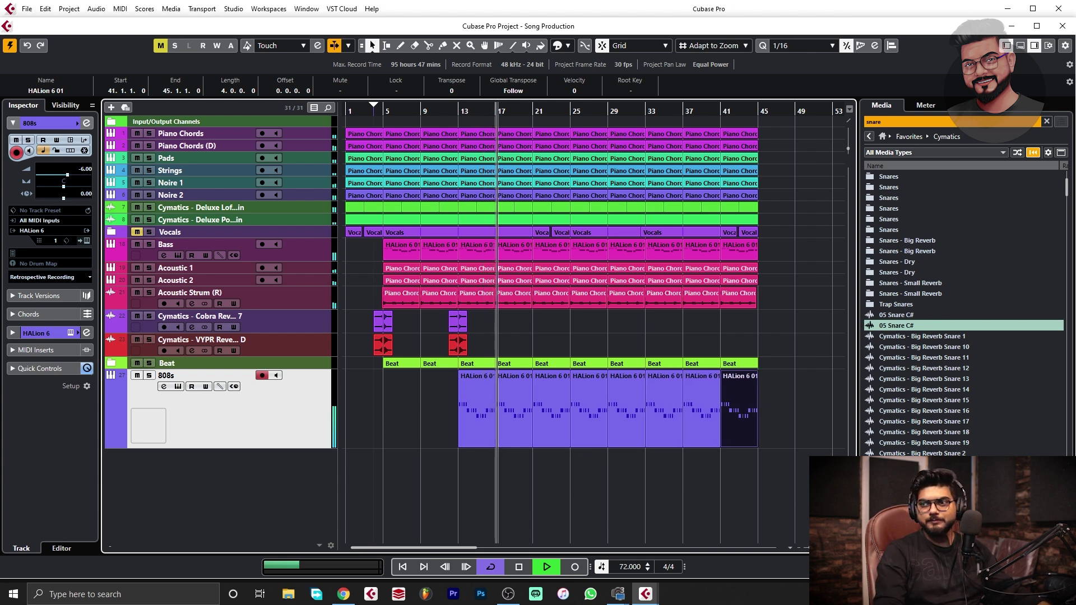
# Step: Name the 808s track's HALion instrument 808s and reduce the track's height
pyautogui.doubleClick(208, 486)
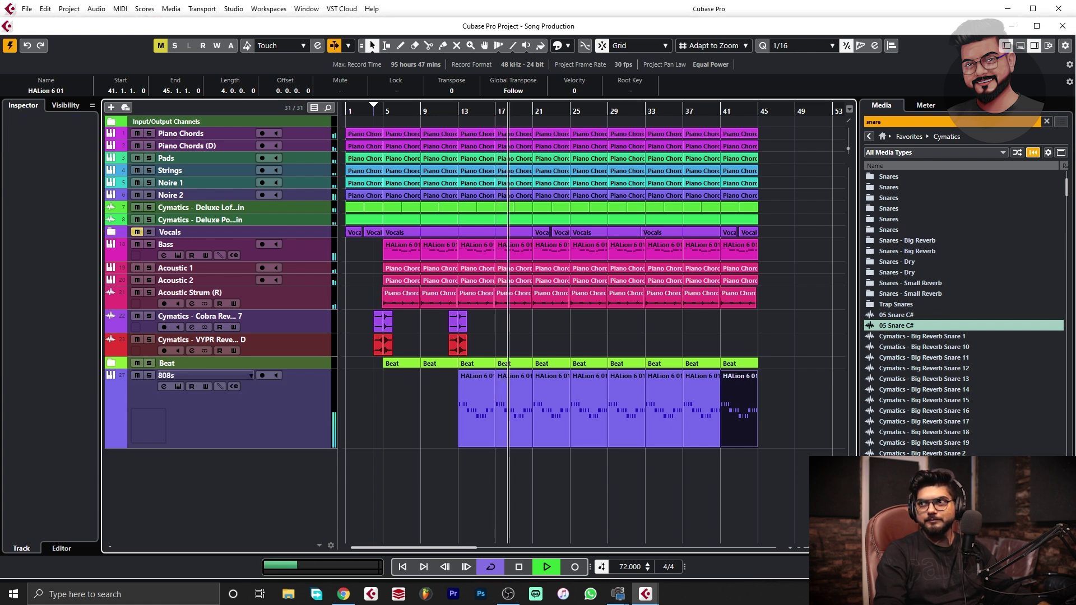
pyautogui.click(637, 499)
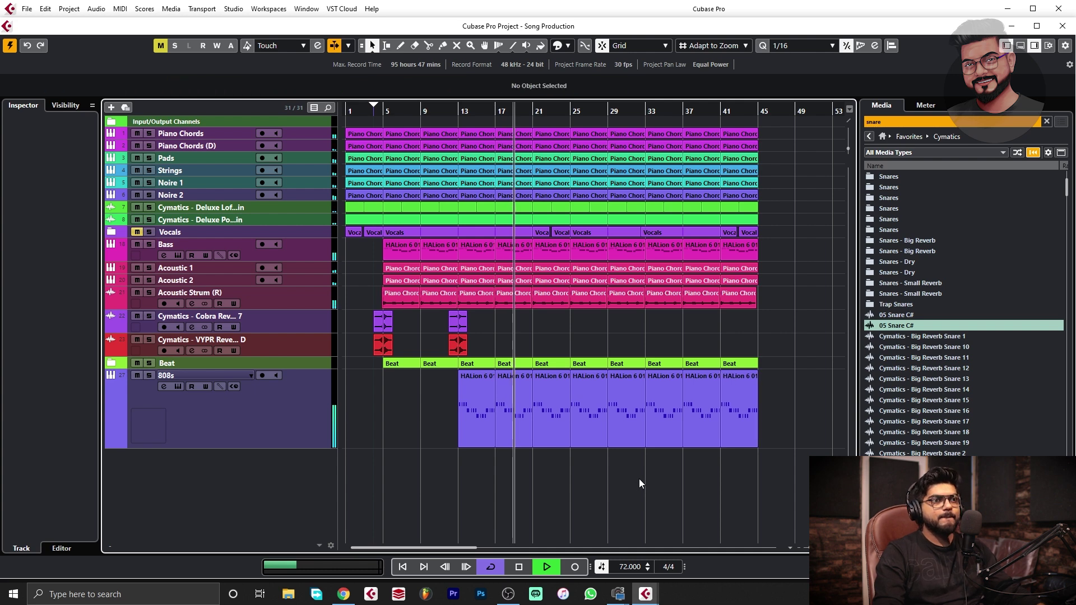
pyautogui.press('g')
pyautogui.moveTo(315, 449); pyautogui.dragTo(315, 403)
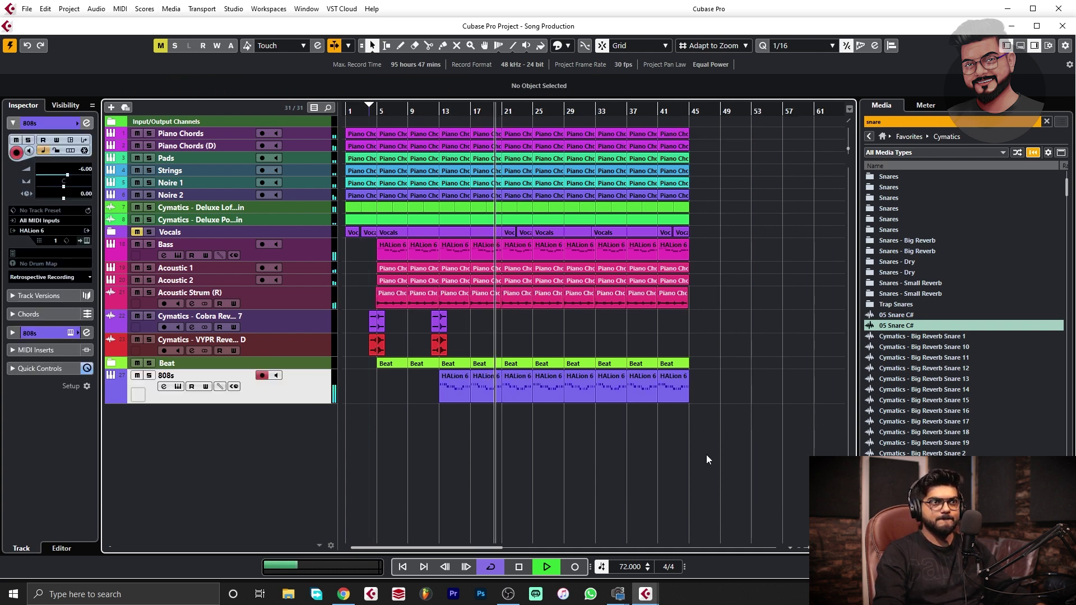
# Step: Copy the Cobra and VYPR reverse FX clips from bar 12 to bars 20 and 24
pyautogui.press('h')
pyautogui.moveTo(530, 322)
pyautogui.mouseDown()
pyautogui.moveTo(454, 346)
pyautogui.moveTo(508, 345)
pyautogui.mouseUp()
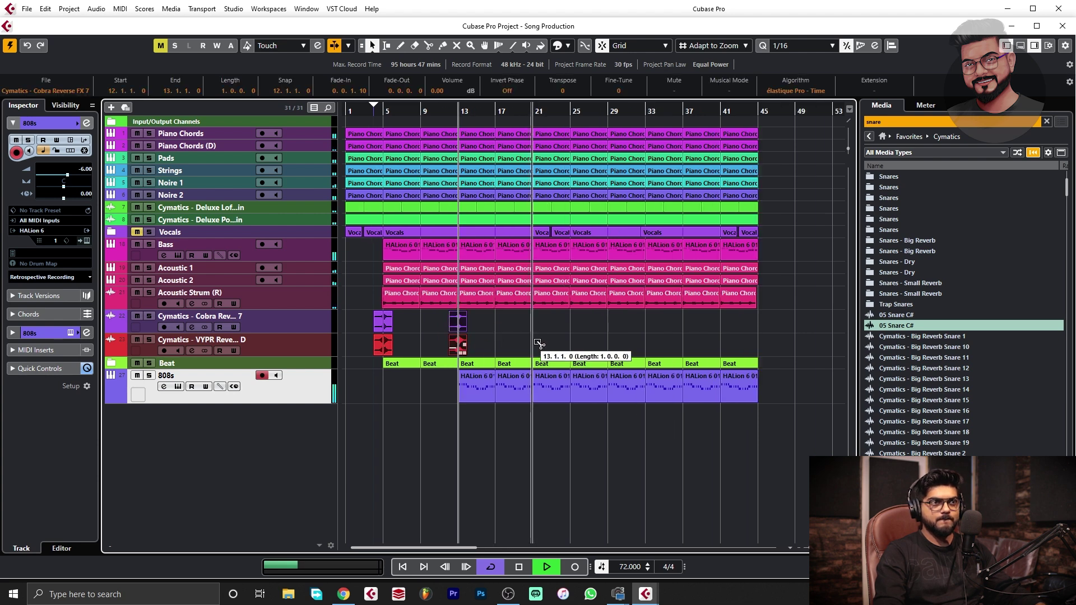
pyautogui.click(502, 322)
pyautogui.moveTo(456, 348); pyautogui.dragTo(663, 339)
pyautogui.hotkey('ctrl', 'z')
pyautogui.press('h')
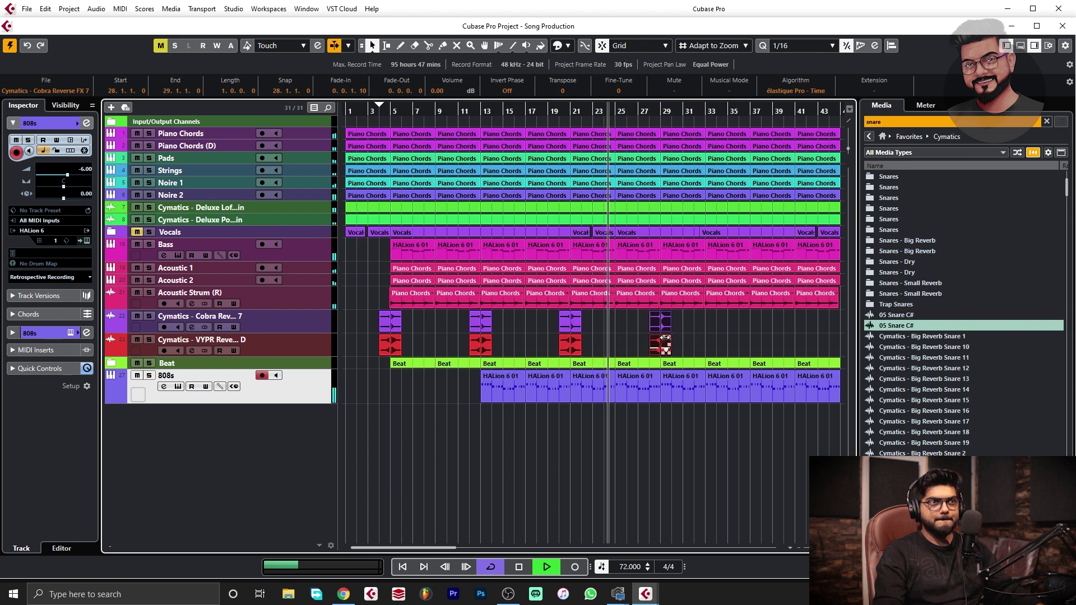
pyautogui.press('h')
pyautogui.moveTo(692, 320); pyautogui.dragTo(592, 325)
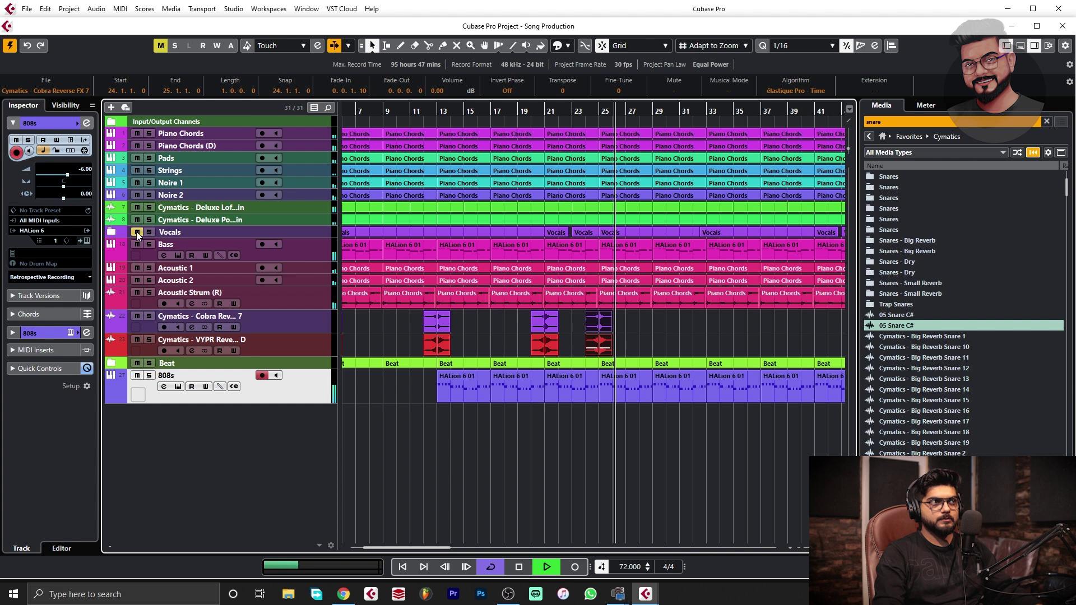
pyautogui.click(111, 232)
pyautogui.click(111, 232)
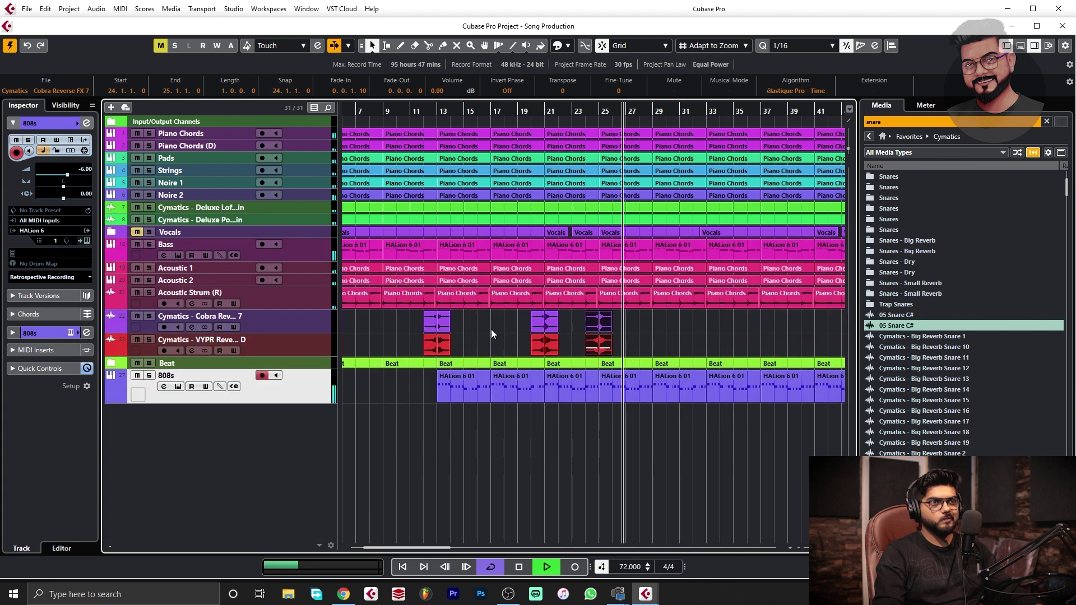
# Step: Try to repeat the bar 24 Cobra reverse FX clip along its track, and stop playback
pyautogui.click(593, 320)
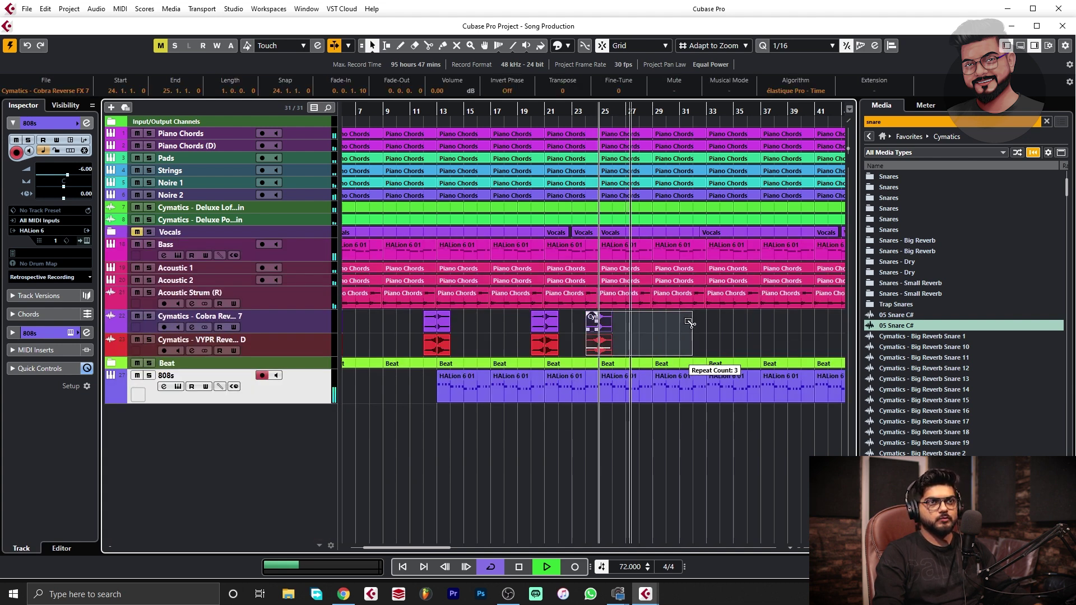
pyautogui.click(668, 329)
pyautogui.press('space')
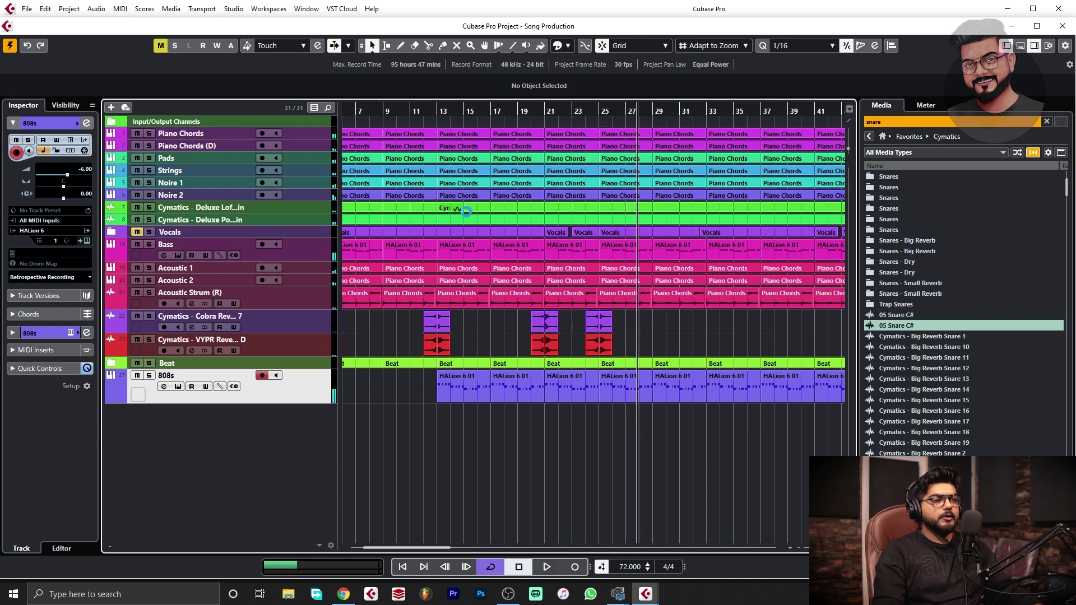
pyautogui.press('g')
pyautogui.press('g')
pyautogui.press('g')
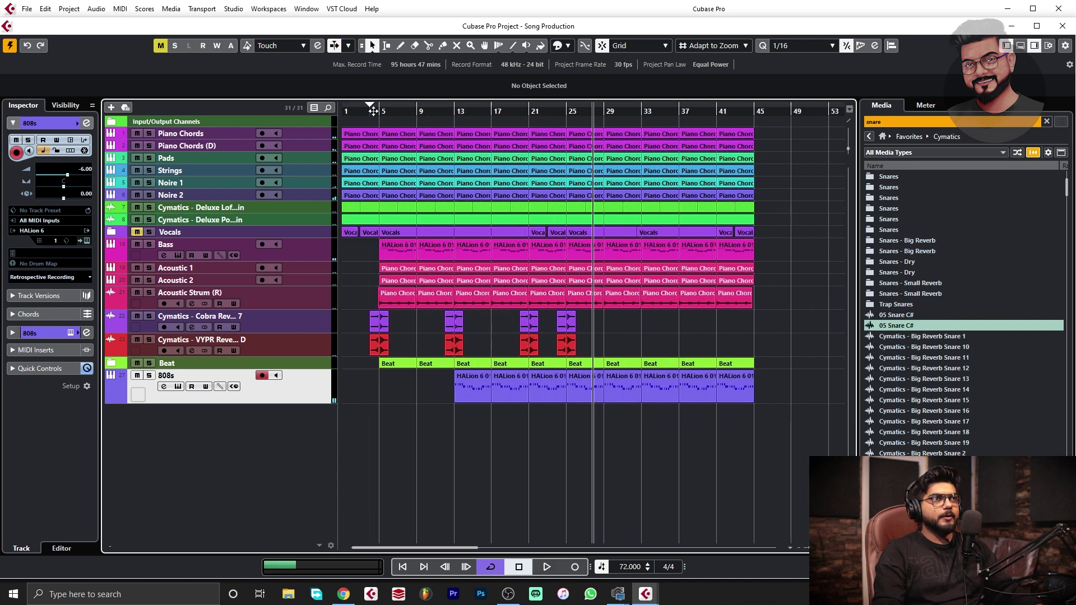
pyautogui.press('h')
pyautogui.press('h')
pyautogui.press('h')
pyautogui.moveTo(573, 405)
pyautogui.mouseDown()
pyautogui.moveTo(407, 384)
pyautogui.moveTo(434, 383)
pyautogui.mouseUp()
pyautogui.moveTo(653, 443); pyautogui.dragTo(815, 394)
pyautogui.press('g')
pyautogui.press('g')
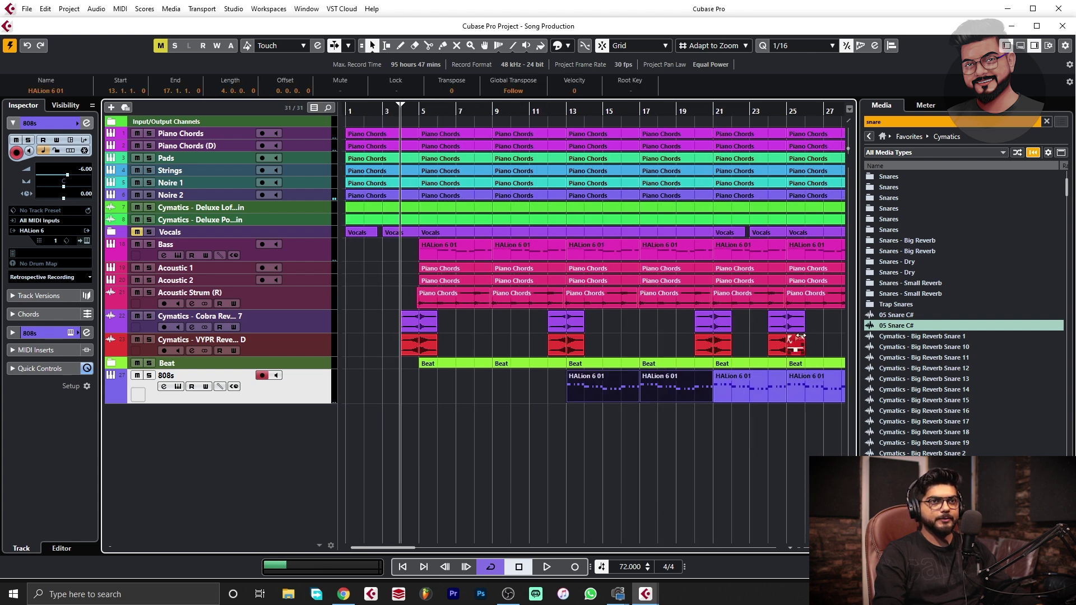
pyautogui.click(744, 330)
# Step: Copy the Cobra and VYPR reverse FX clips from bar 24 to bars 32 and 40
pyautogui.press('g')
pyautogui.press('g')
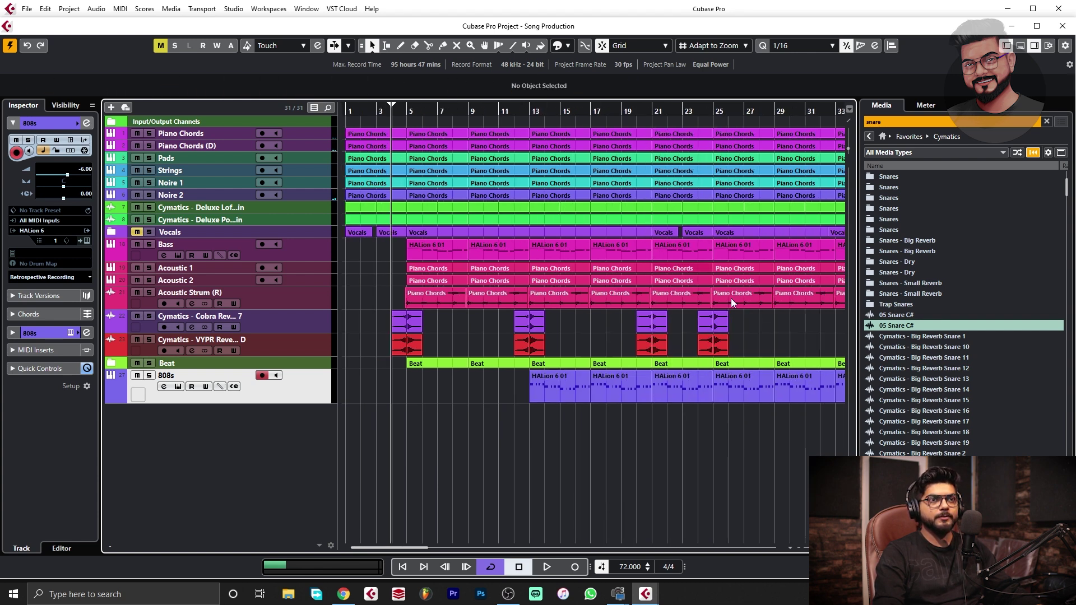
pyautogui.moveTo(679, 318); pyautogui.dragTo(771, 353)
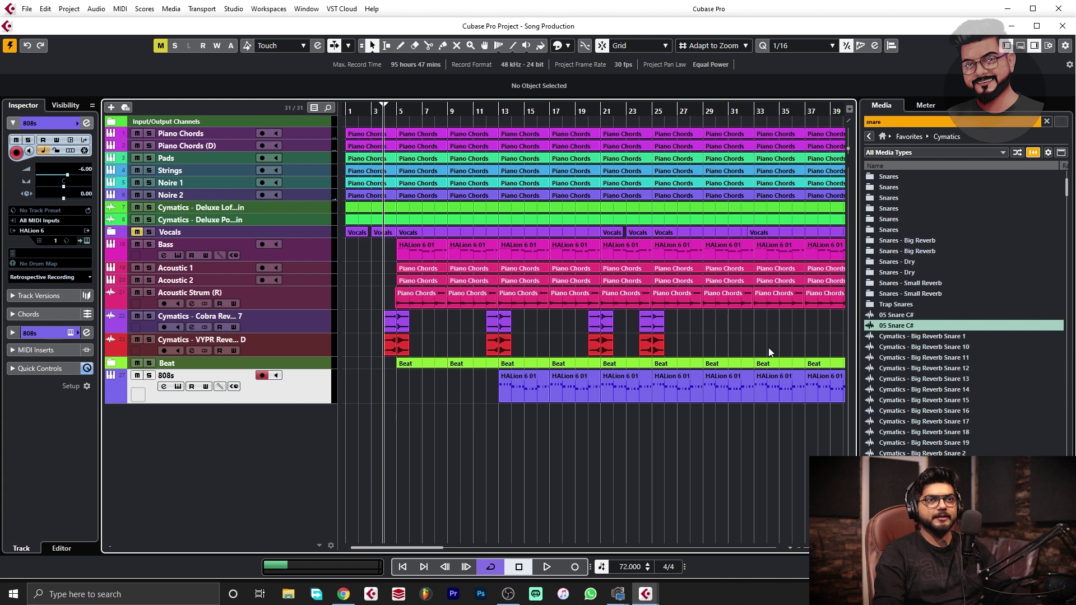
pyautogui.click(748, 112)
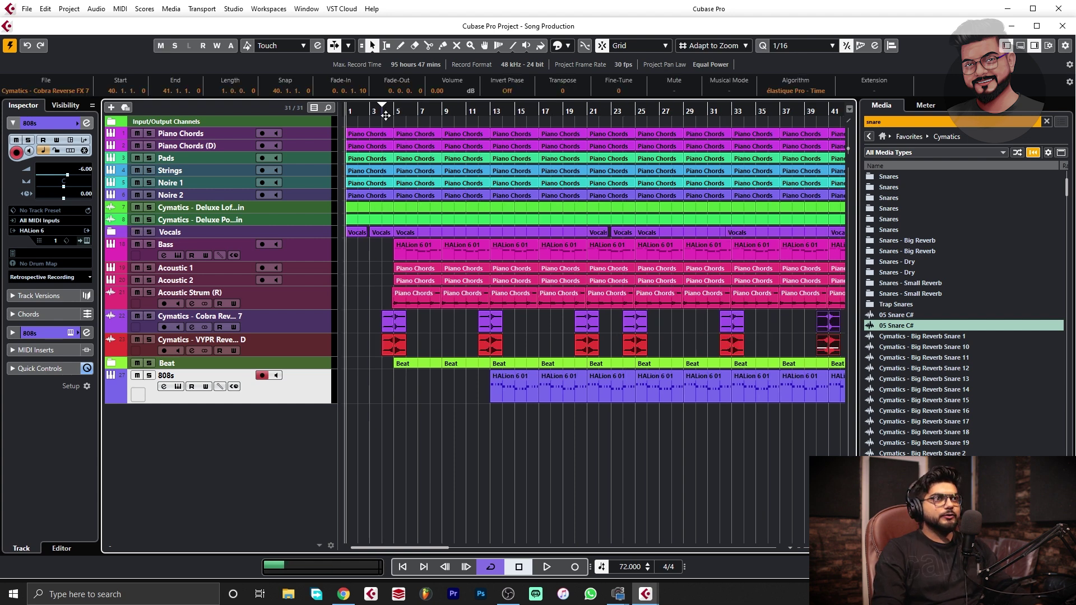
# Step: Unmute the Vocals folder and play the arrangement from bar 4
pyautogui.click(384, 113)
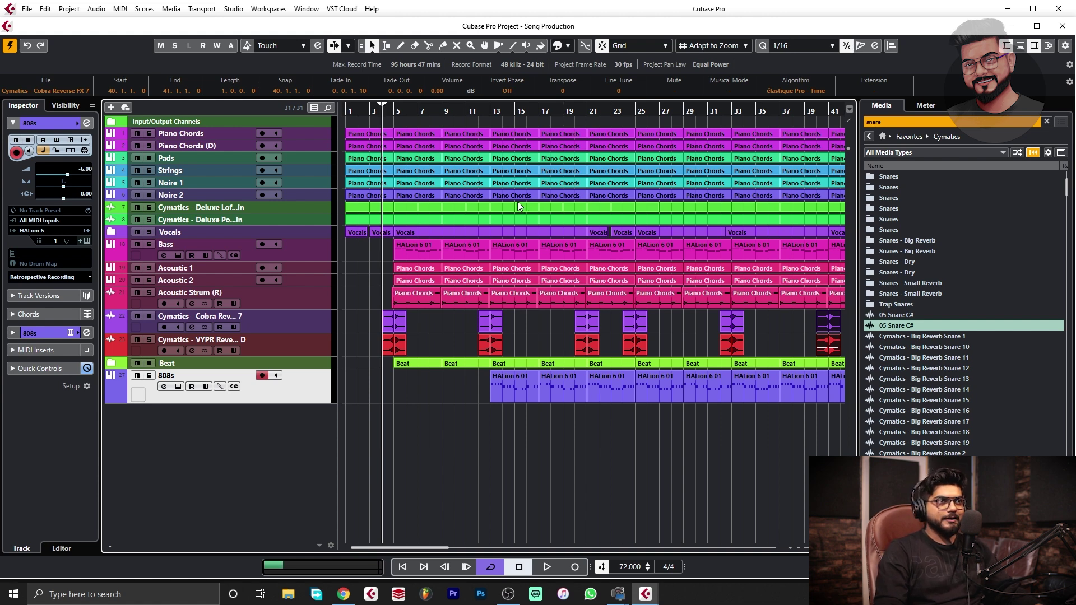
pyautogui.press('space')
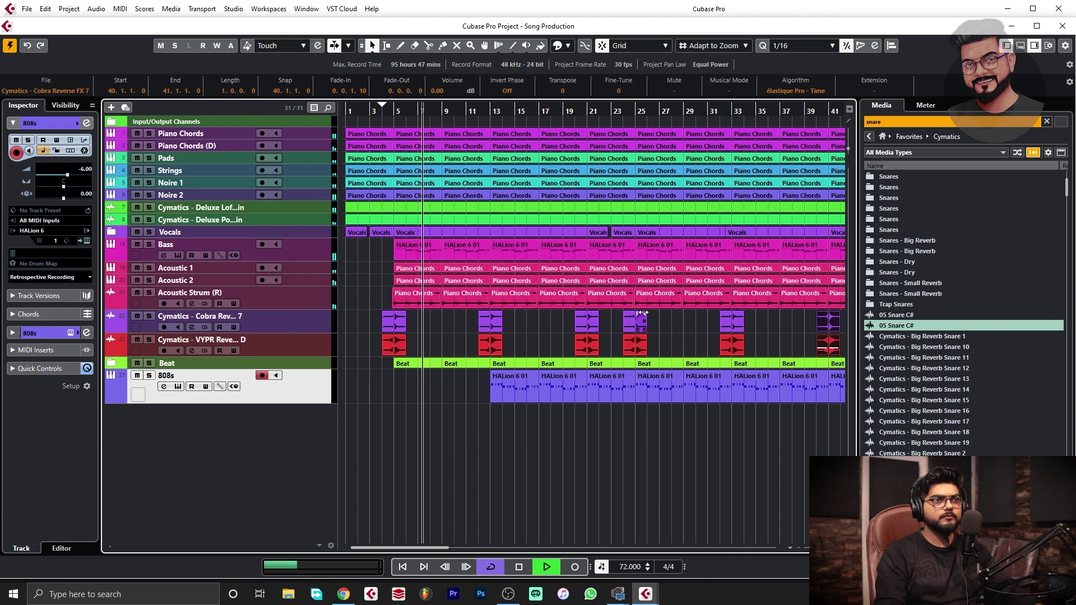
pyautogui.press('g')
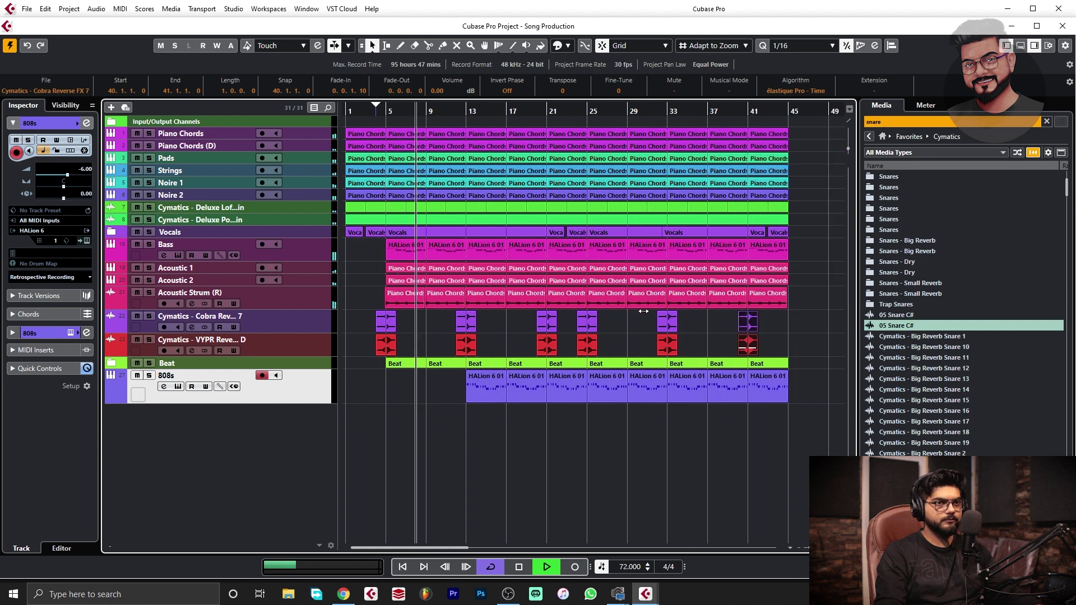
pyautogui.press('g')
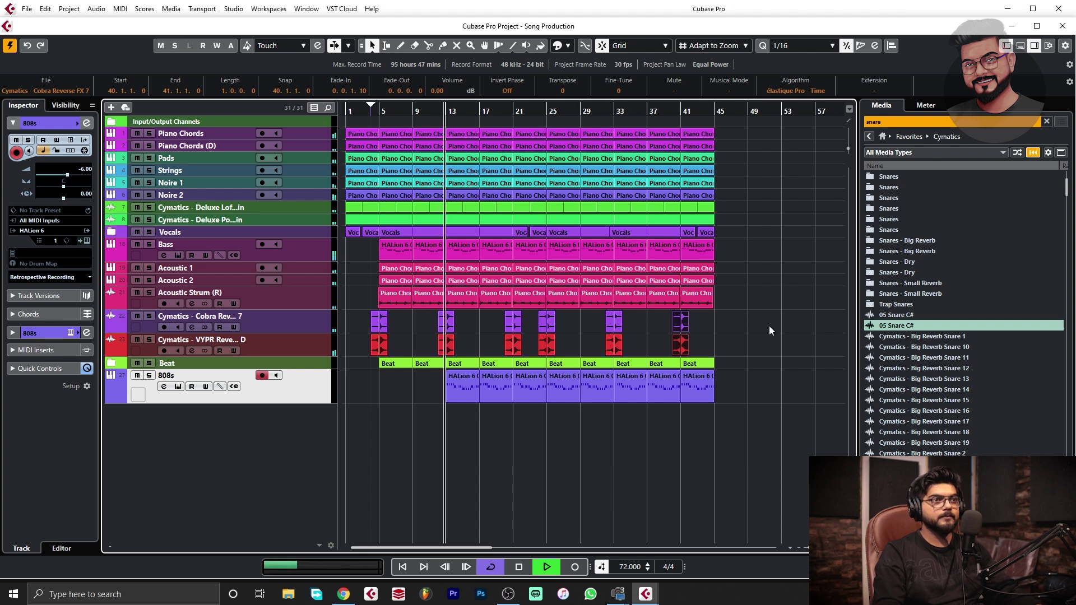
pyautogui.press('h')
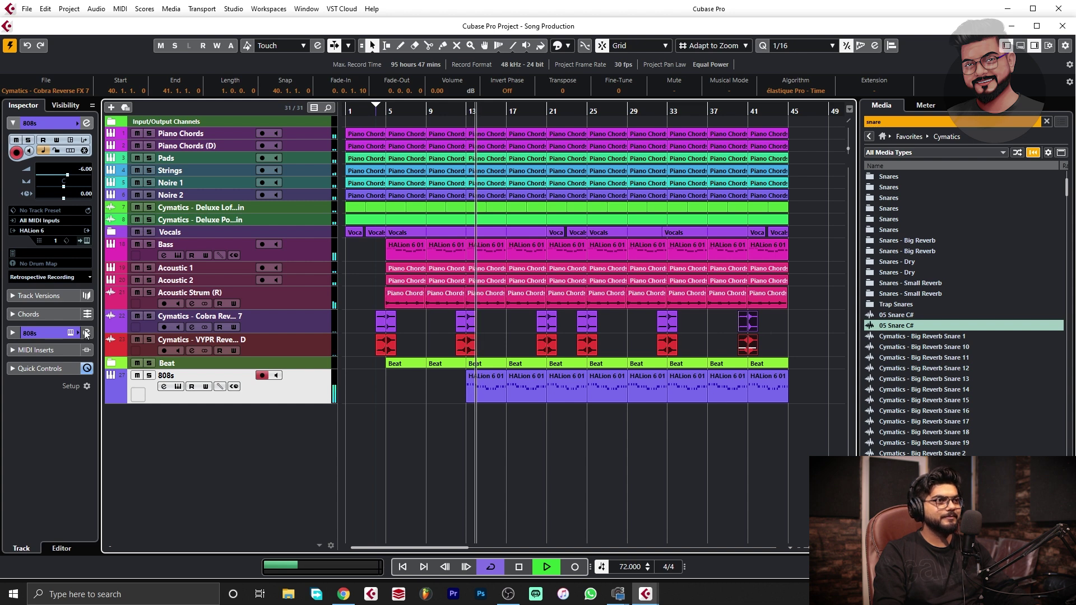
# Step: Expand the Vocals folder, raise the Vocals Chain volume to about -1.2, and collapse the folder again
pyautogui.click(111, 231)
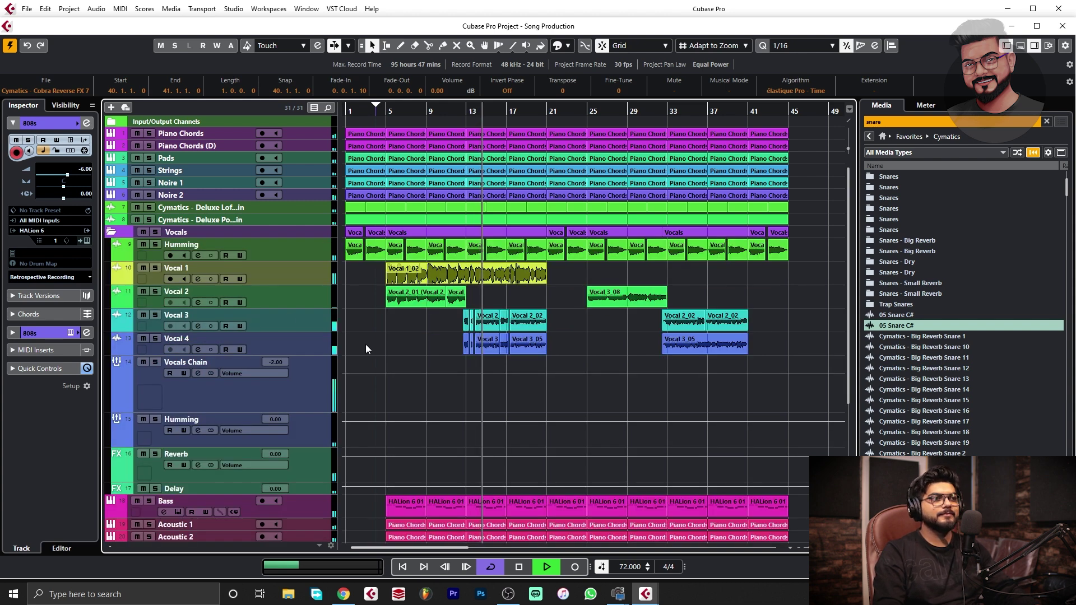
pyautogui.scroll(1, 277, 363)
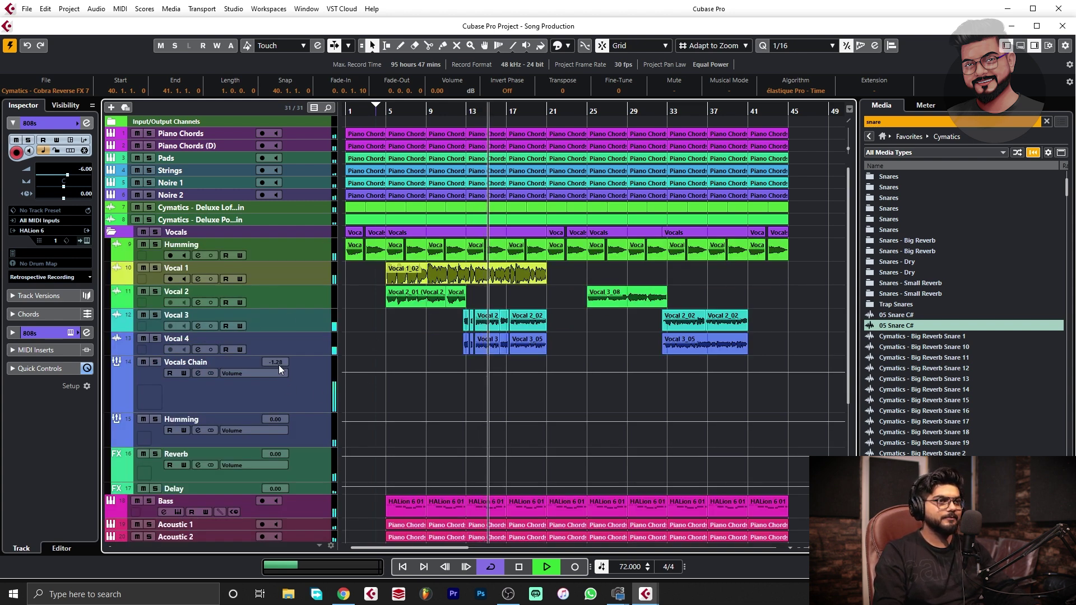
pyautogui.click(111, 232)
pyautogui.click(738, 427)
pyautogui.press('h')
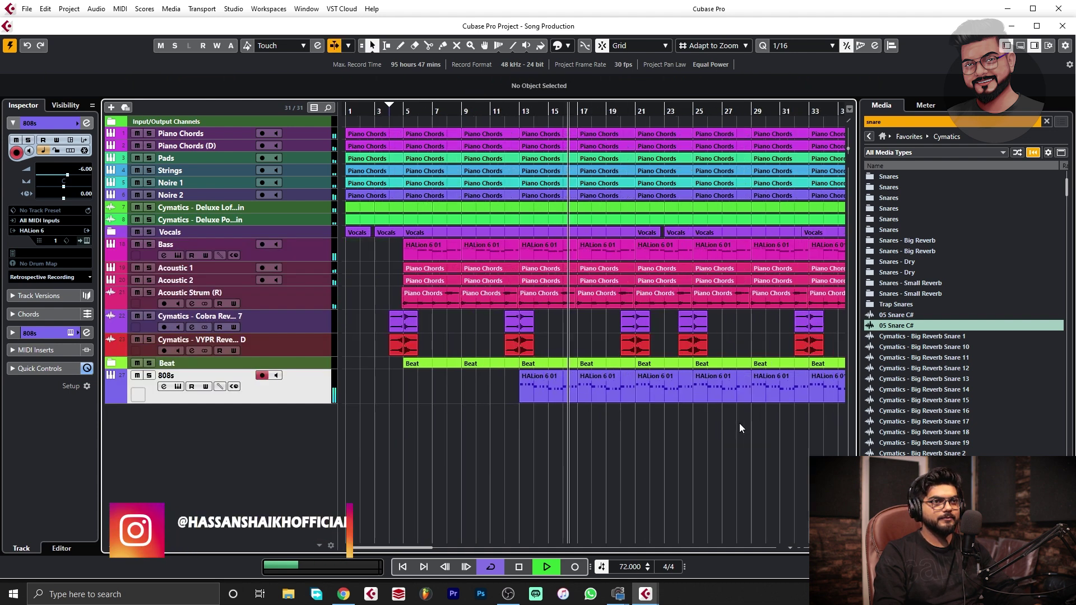
pyautogui.press('g')
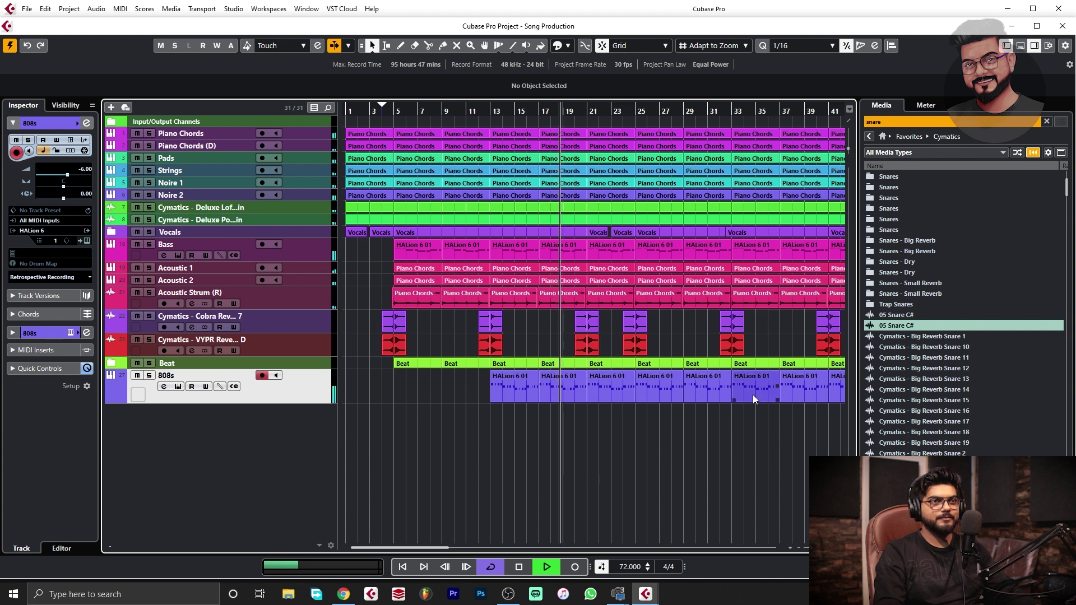
pyautogui.press('h')
pyautogui.press('h')
pyautogui.press('h')
pyautogui.press('h')
pyautogui.press('h')
pyautogui.press('h')
pyautogui.press('g')
pyautogui.press('g')
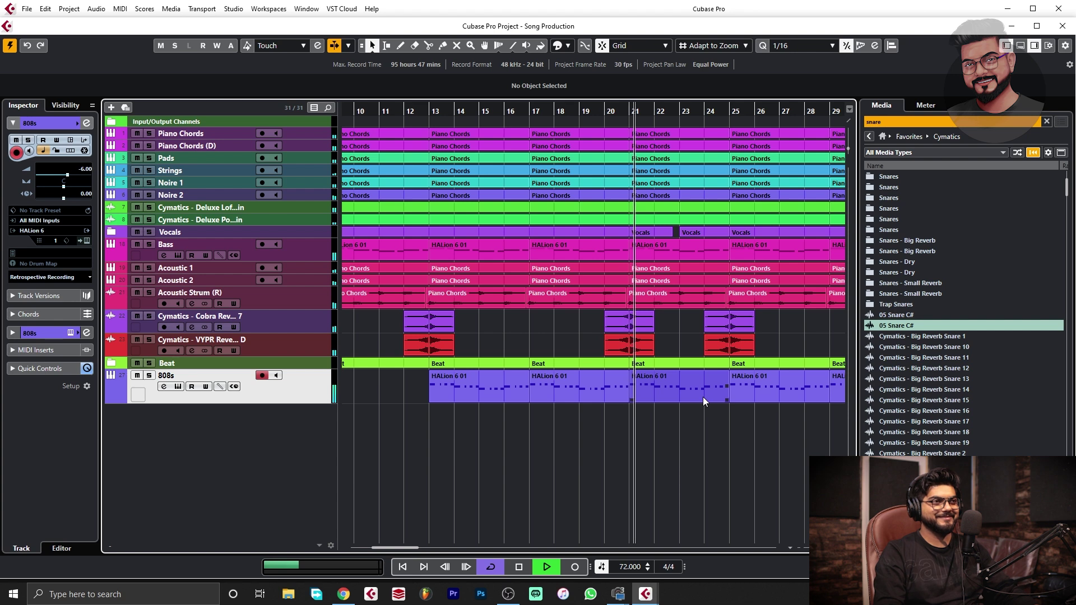
pyautogui.press('g')
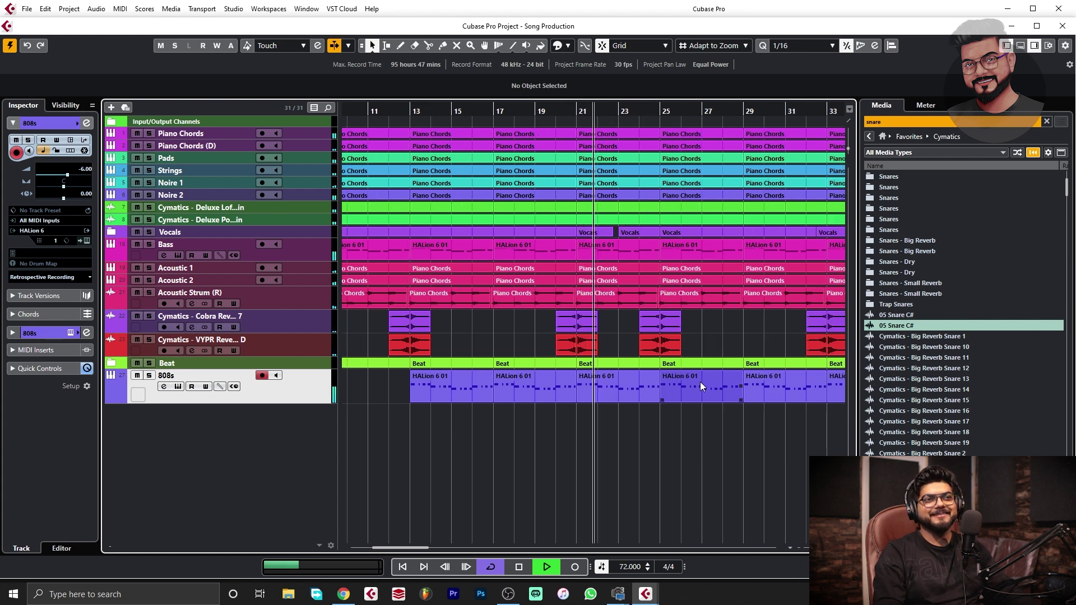
# Step: Increase the height of all tracks and hide the media browser to show the full arrangement during playback
pyautogui.hotkey('shift', 'h')
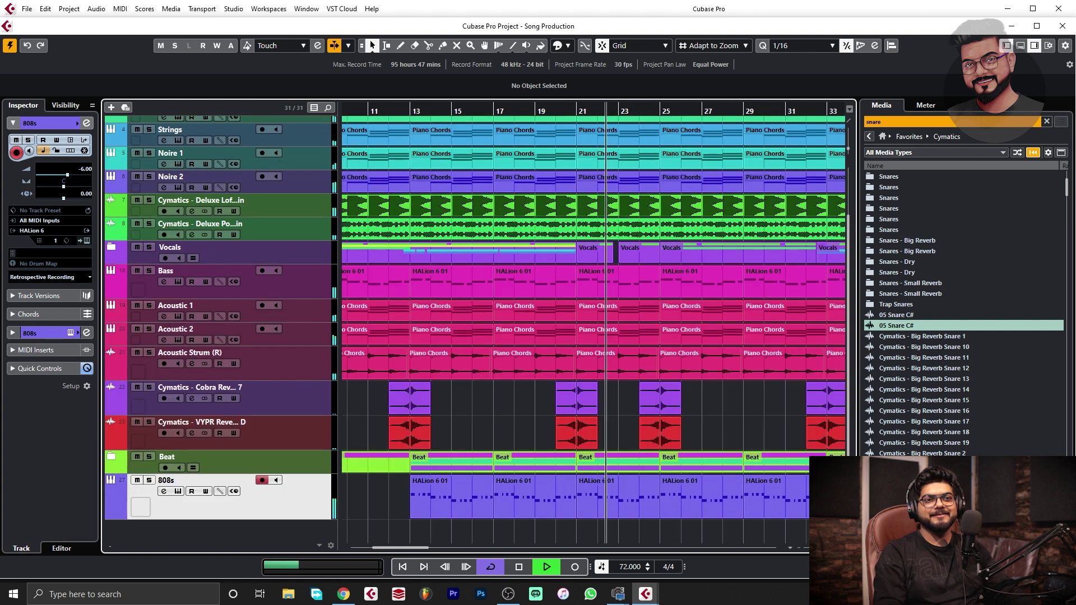
pyautogui.click(1047, 46)
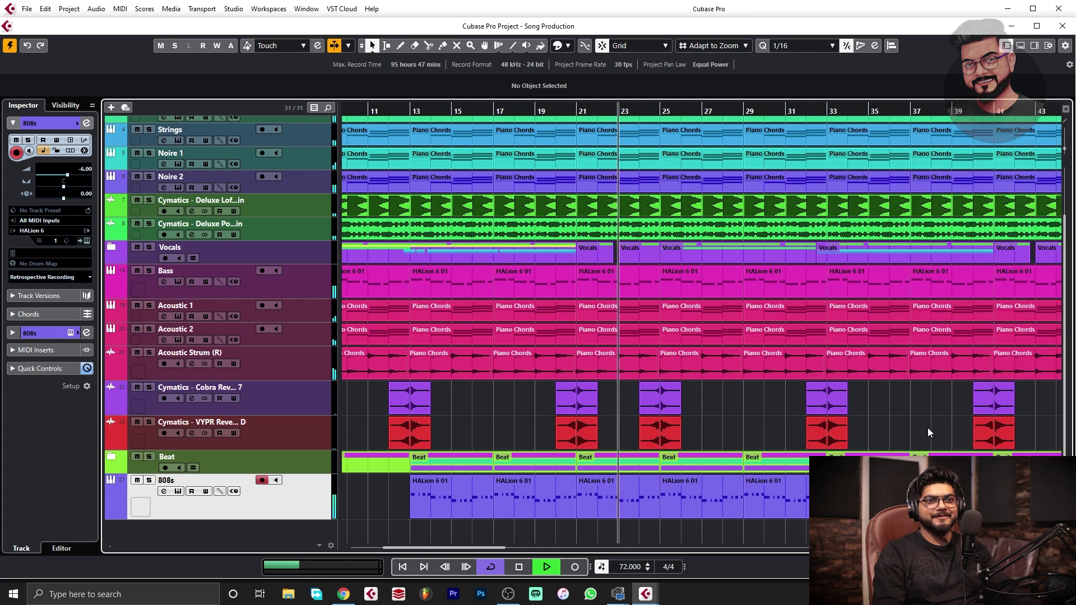
pyautogui.press('g')
pyautogui.press('h')
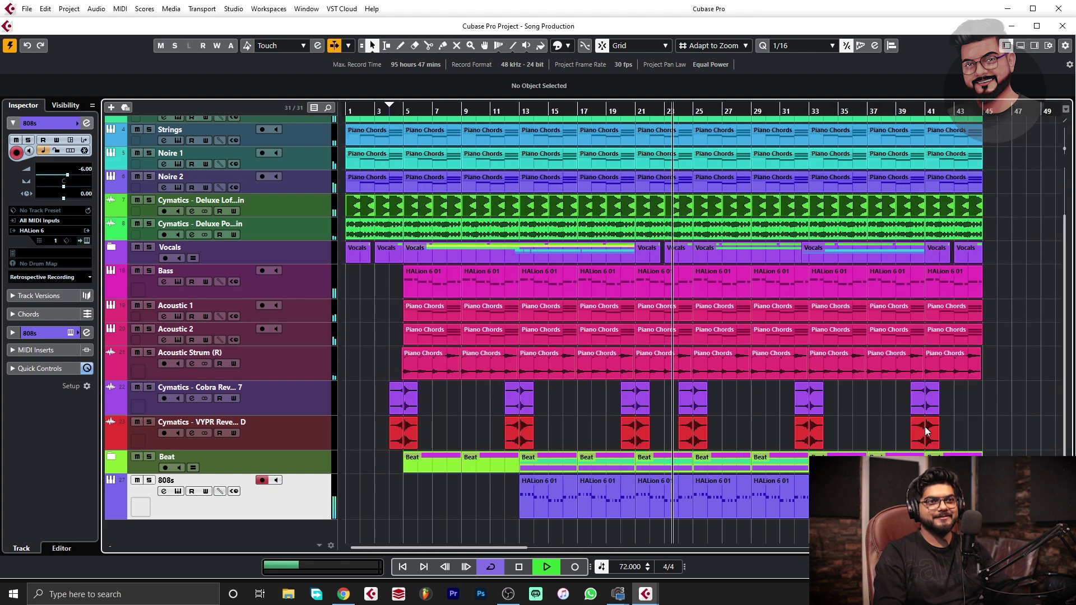
pyautogui.press('h')
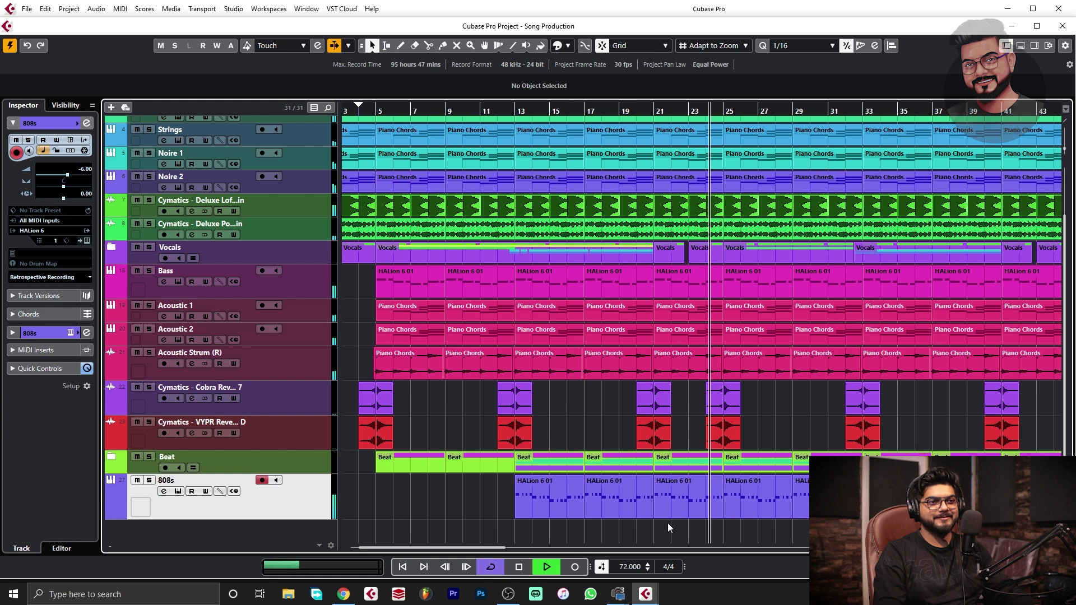